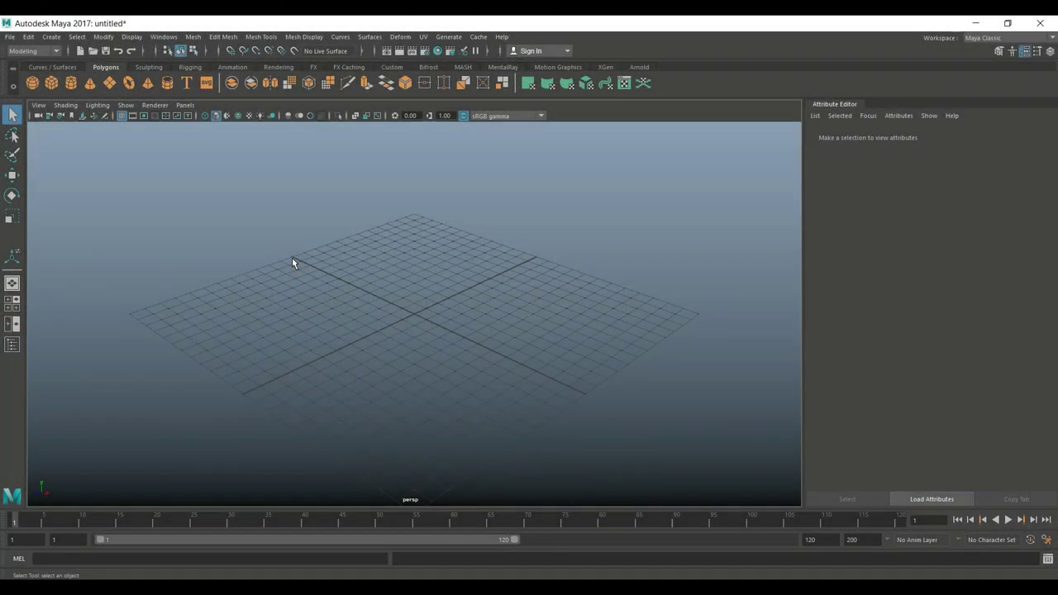
Create a polygon plane and set its Subdivisions Width and Height to 1.
click(1025, 51)
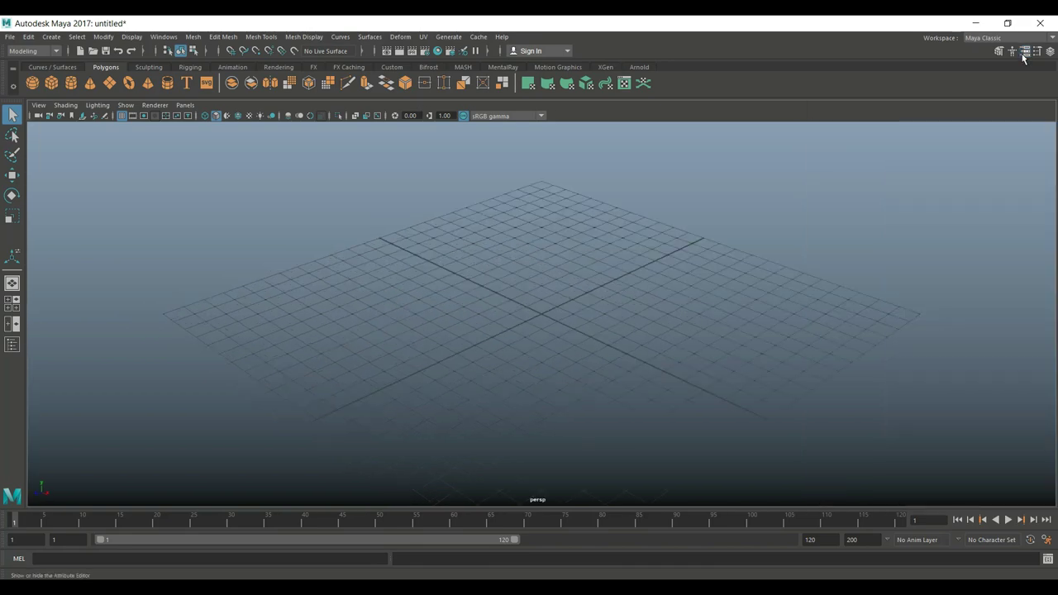
click(110, 84)
scroll(555, 364, up, 6)
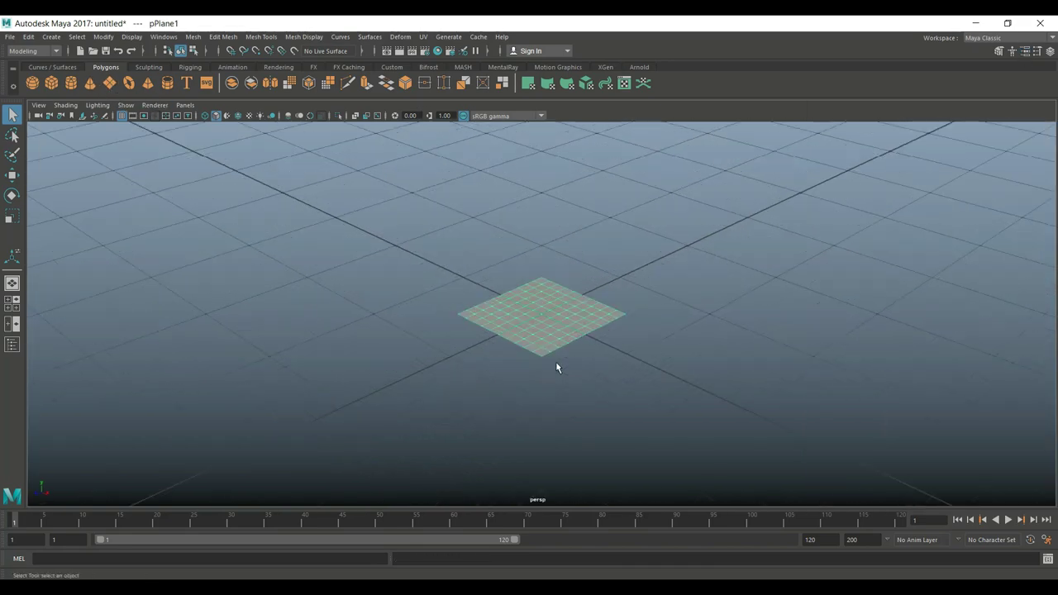
key(ctrl+a)
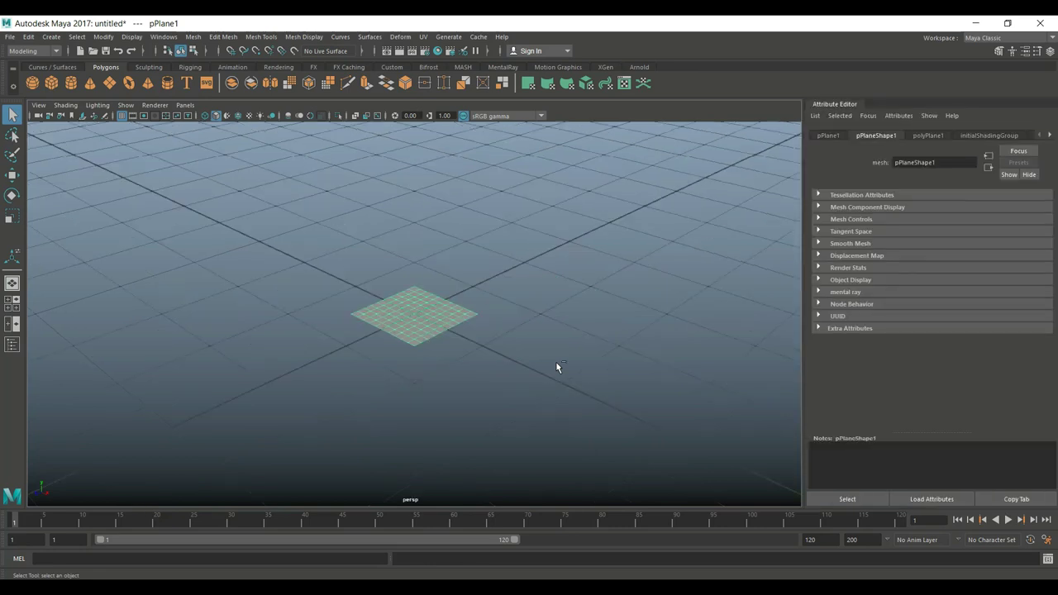
click(927, 135)
click(902, 232)
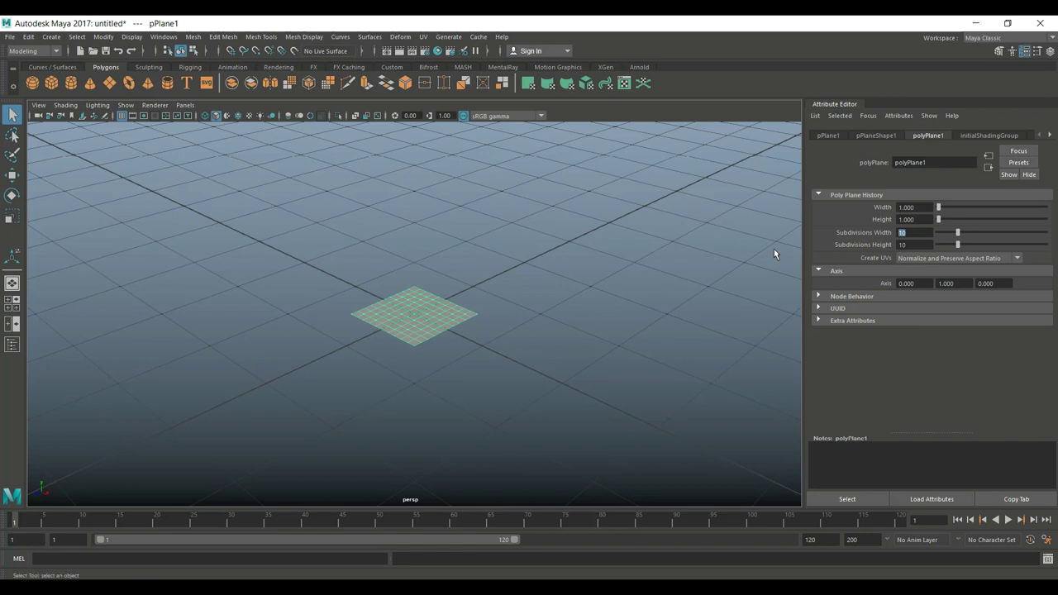
text(1)
key(Tab)
text(1)
key(Return)
Scale the plane along X and Z into a flat rectangle.
click(501, 324)
click(453, 322)
key(r)
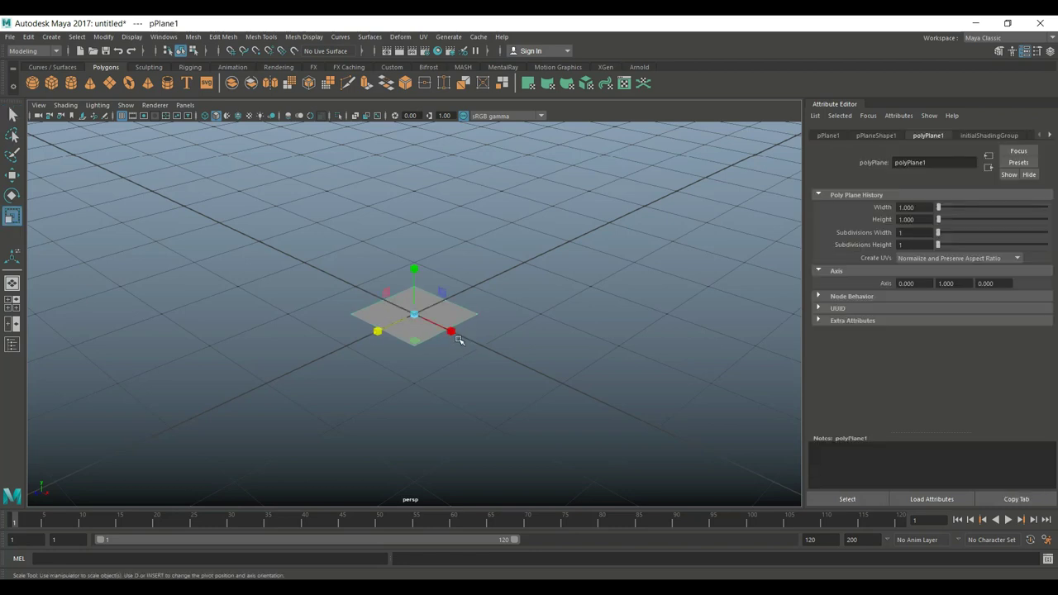
drag(454, 332, 499, 376)
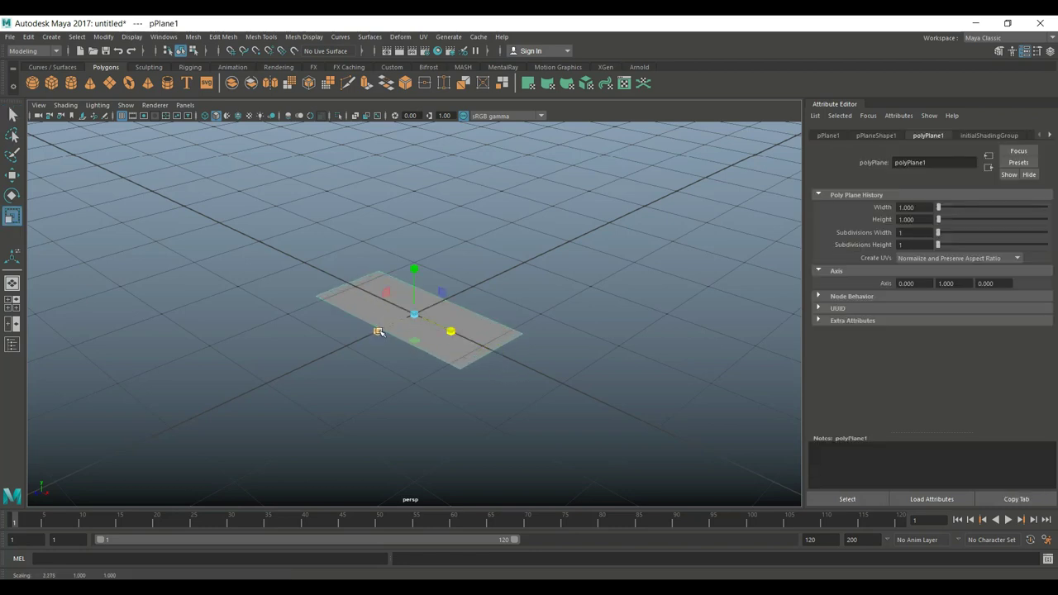
drag(378, 332, 361, 341)
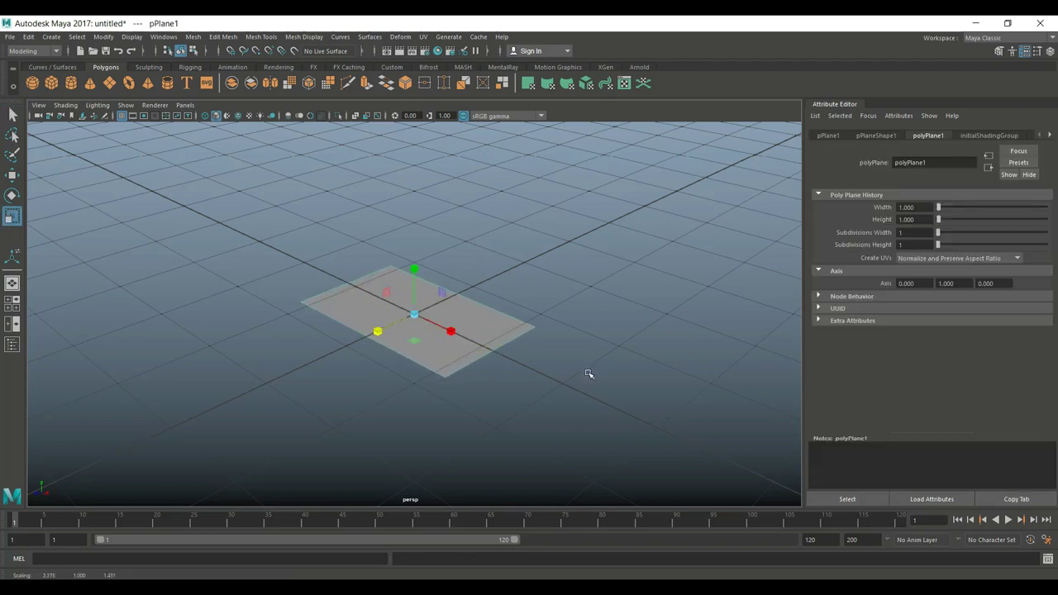
alt+drag(588, 371, 562, 380)
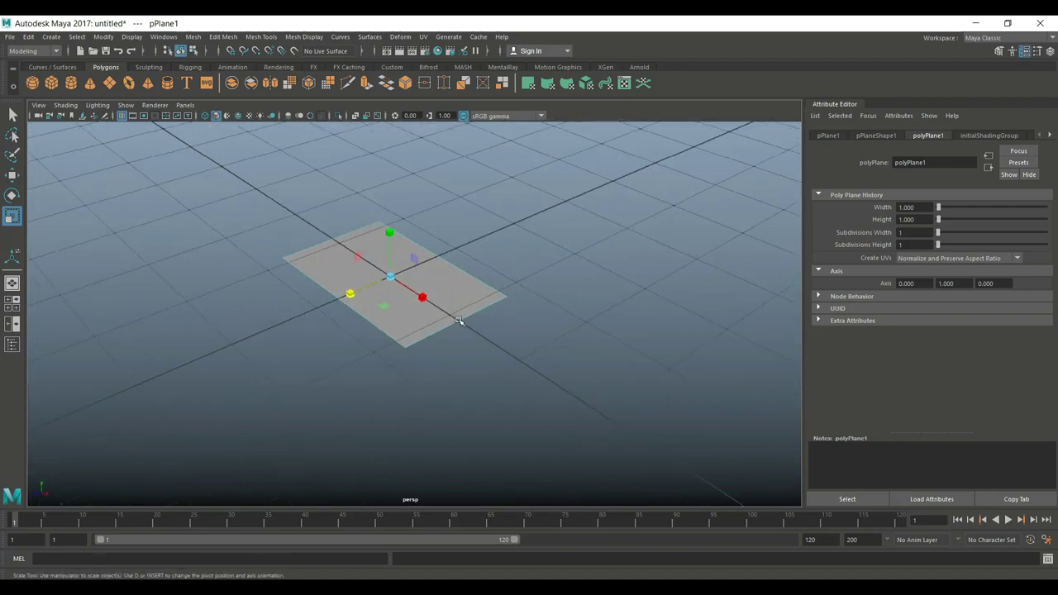
right_click(458, 323)
Extrude the plane's near outer edge and move the new edge outward.
right_drag(458, 319, 458, 241)
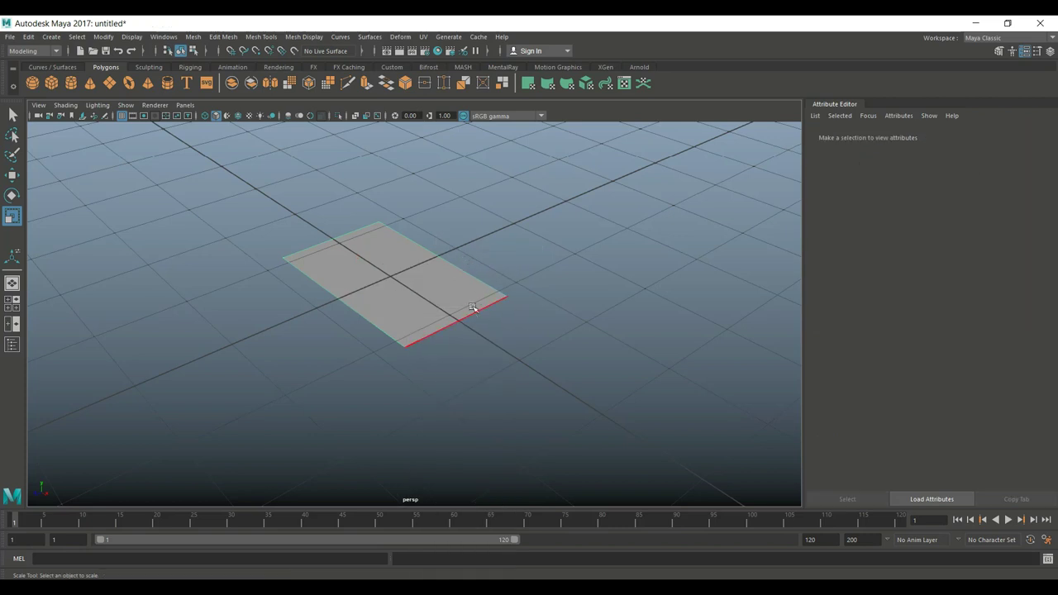
click(480, 318)
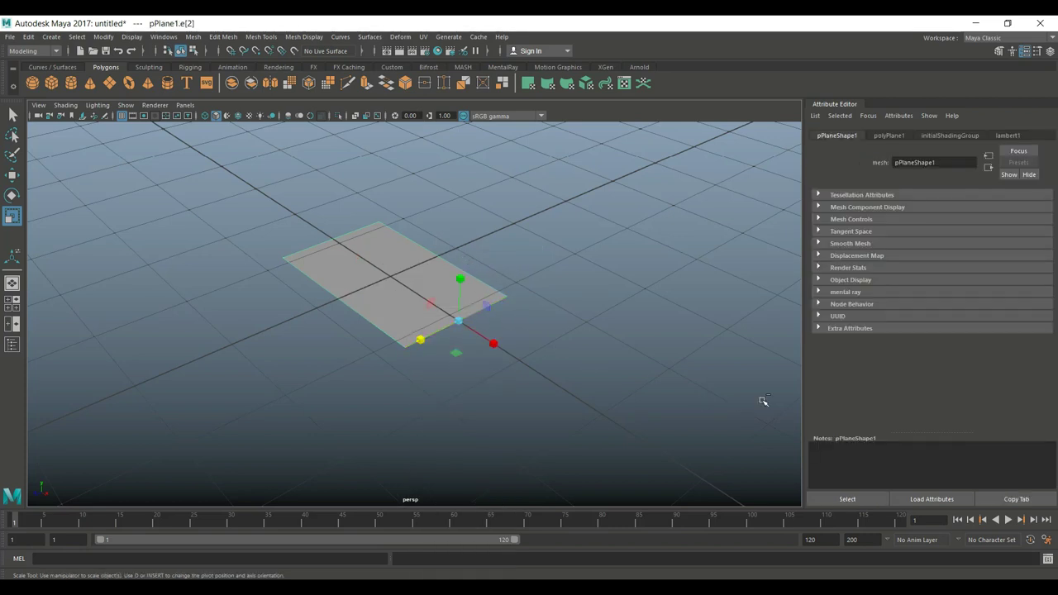
key(ctrl+e)
key(w)
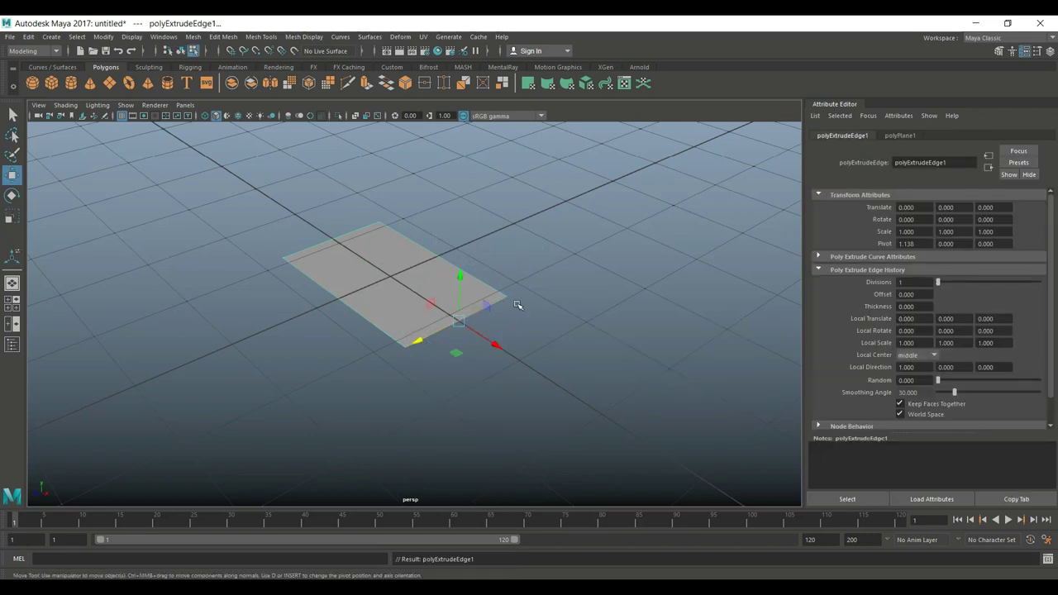
drag(460, 275, 461, 274)
Extrude the edge a second time and pull it out along X into a new face.
scroll(446, 289, up, 5)
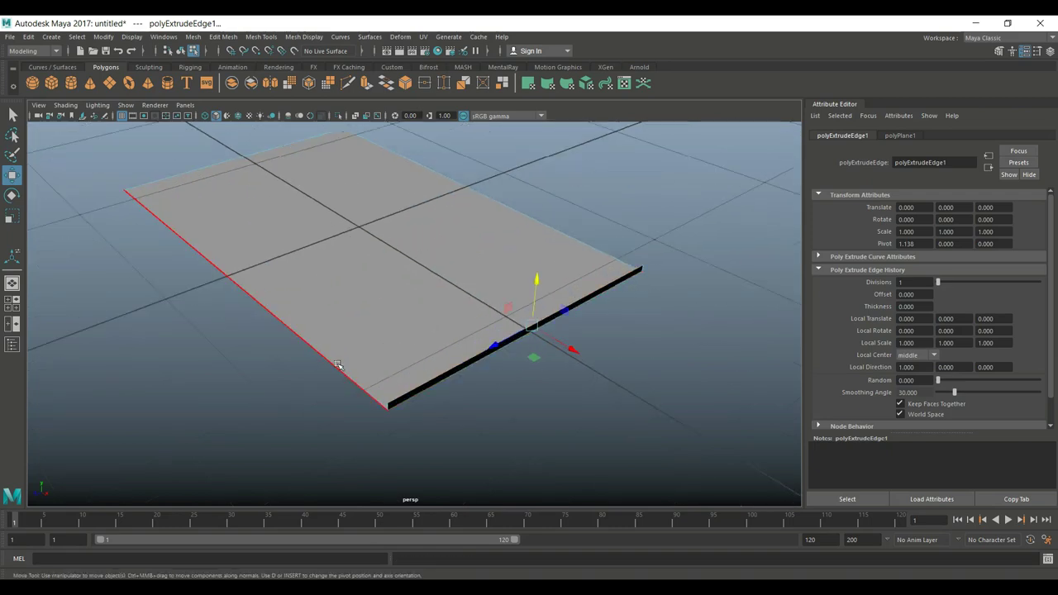
alt+drag(314, 364, 410, 362)
scroll(410, 361, down, 4)
alt+middle_drag(432, 373, 257, 417)
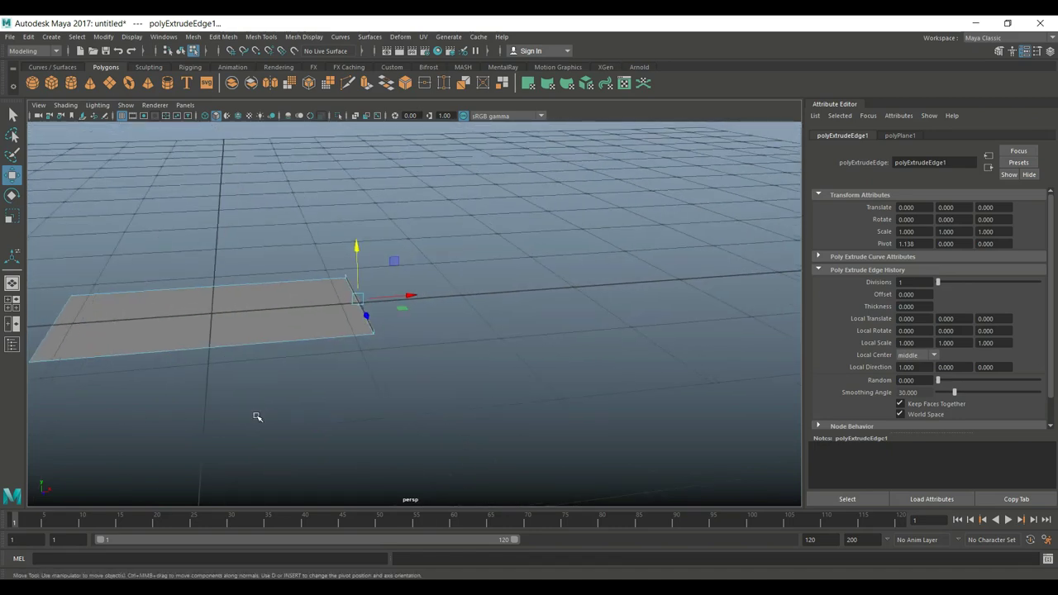
key(ctrl+e)
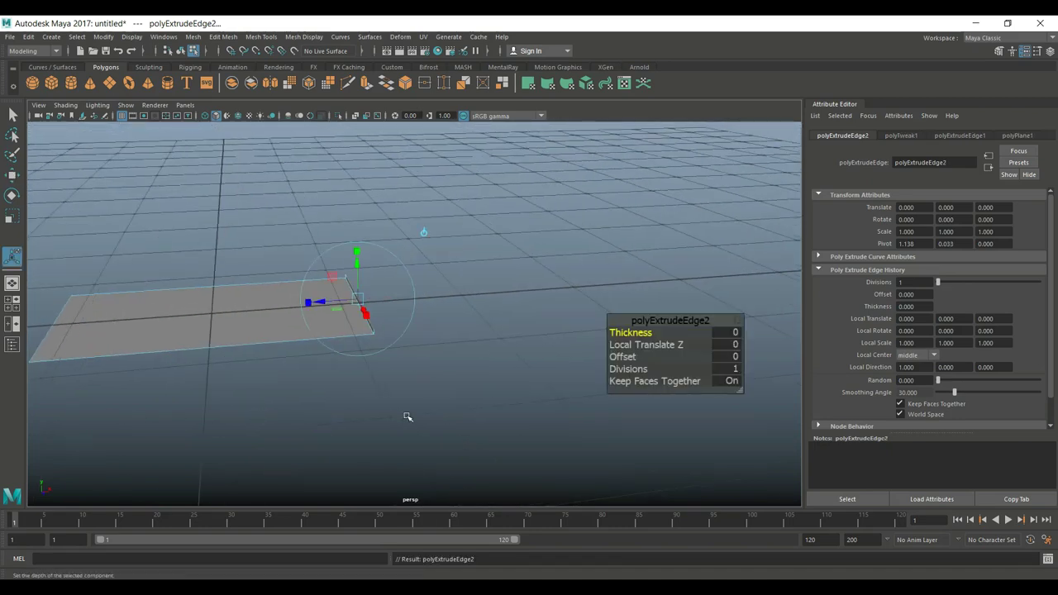
key(w)
drag(419, 296, 478, 308)
click(457, 257)
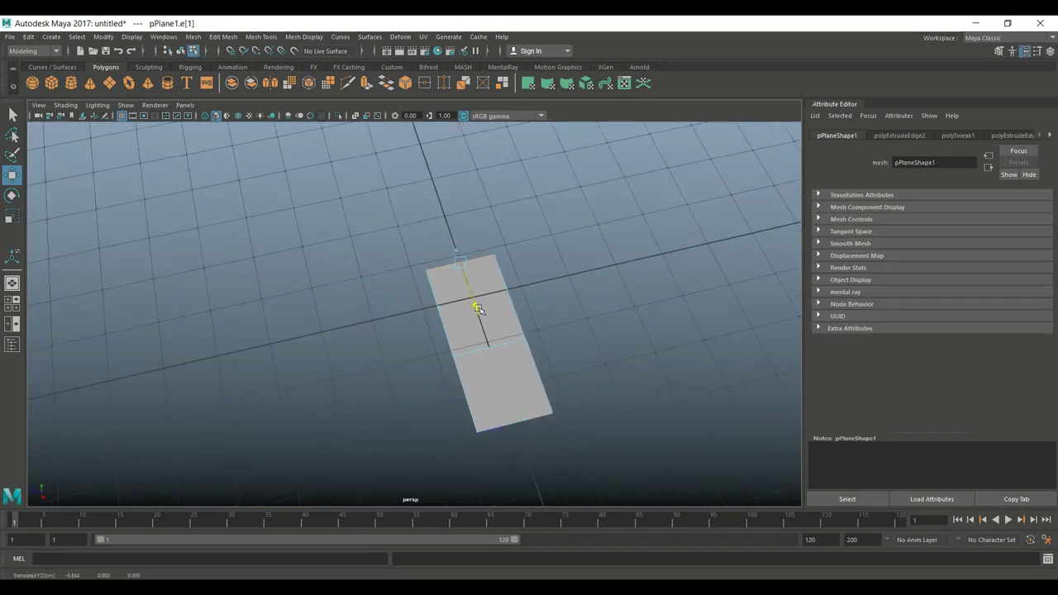
click(359, 338)
alt+drag(359, 338, 463, 355)
Apply an Automatic UV projection to the plane and dock the UV Editor to the right.
right_drag(479, 319, 500, 279)
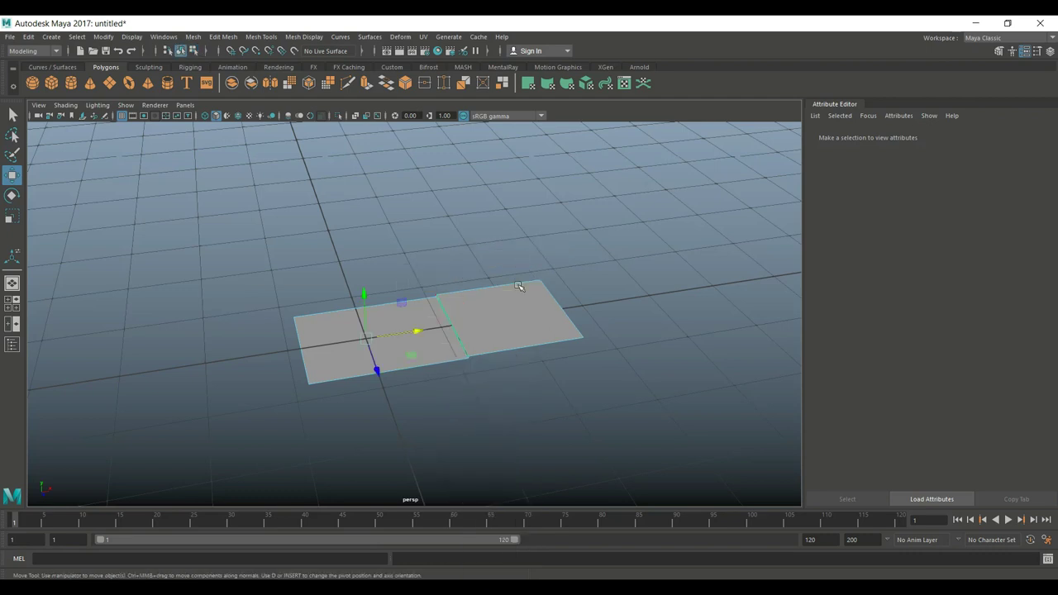
click(423, 36)
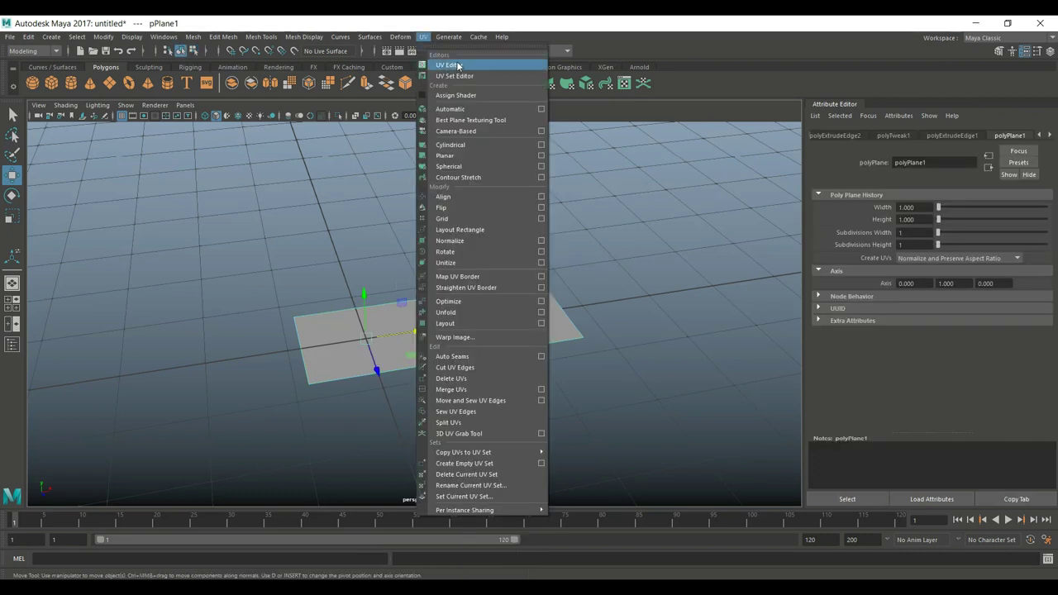
click(466, 110)
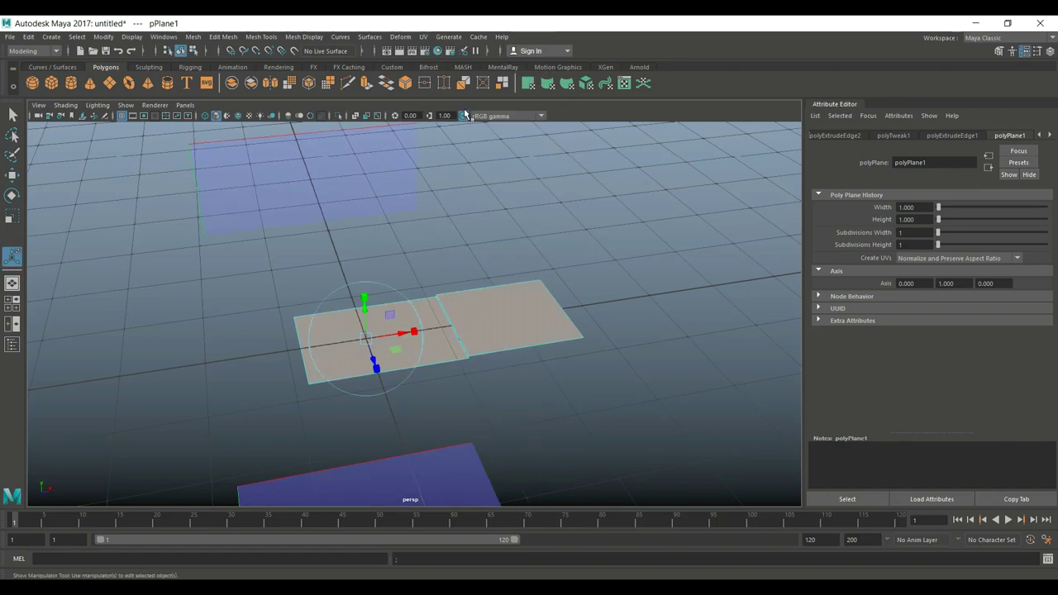
click(423, 37)
click(449, 64)
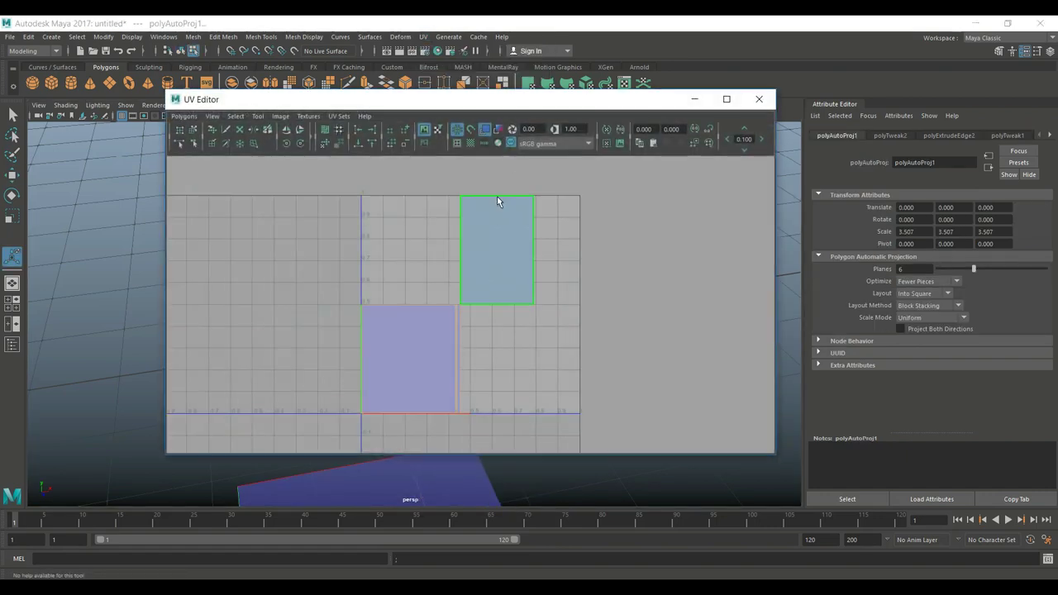
drag(384, 104, 721, 99)
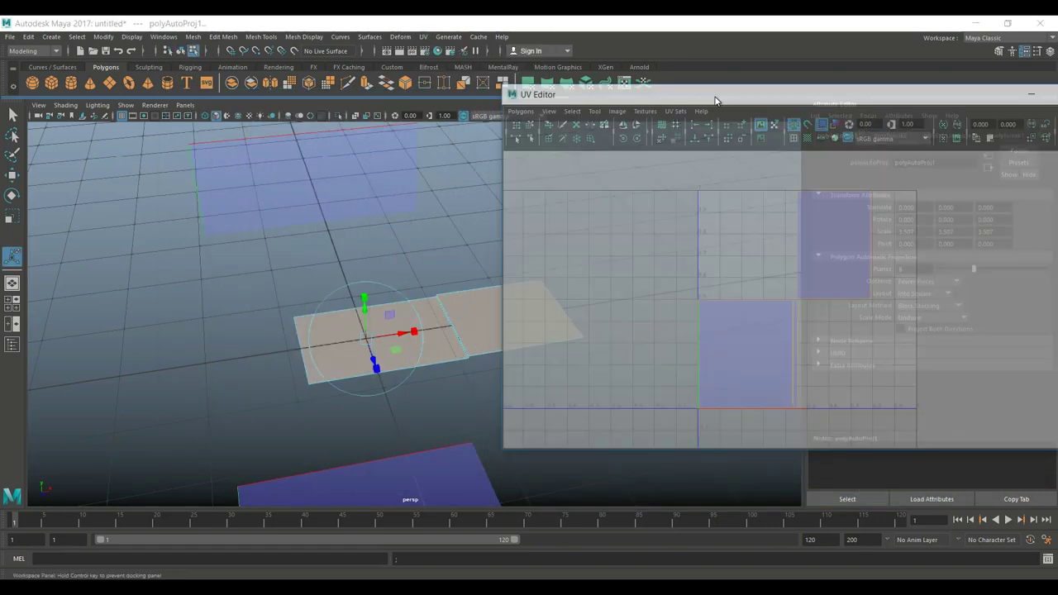
alt+drag(330, 196, 306, 243)
Select the seam UV edge between the two UV shells.
right_drag(738, 340, 708, 329)
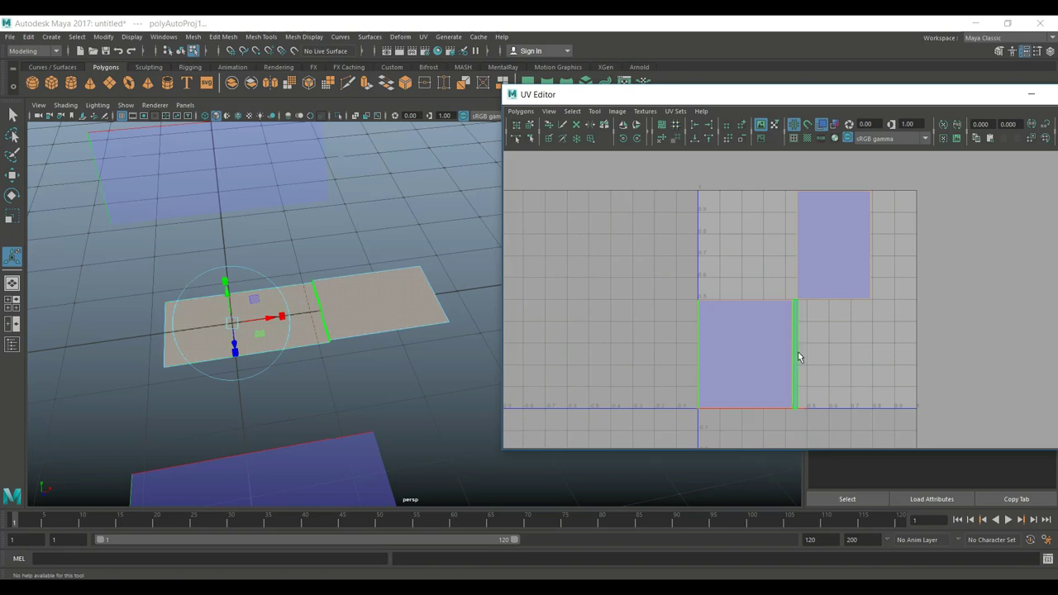
right_drag(797, 352, 798, 326)
click(797, 347)
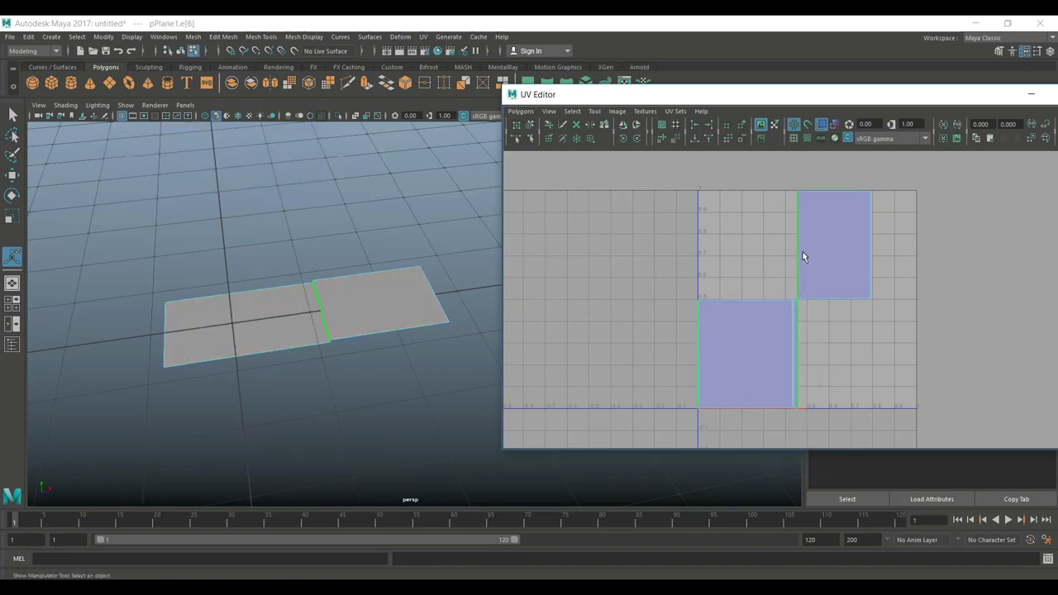
click(520, 111)
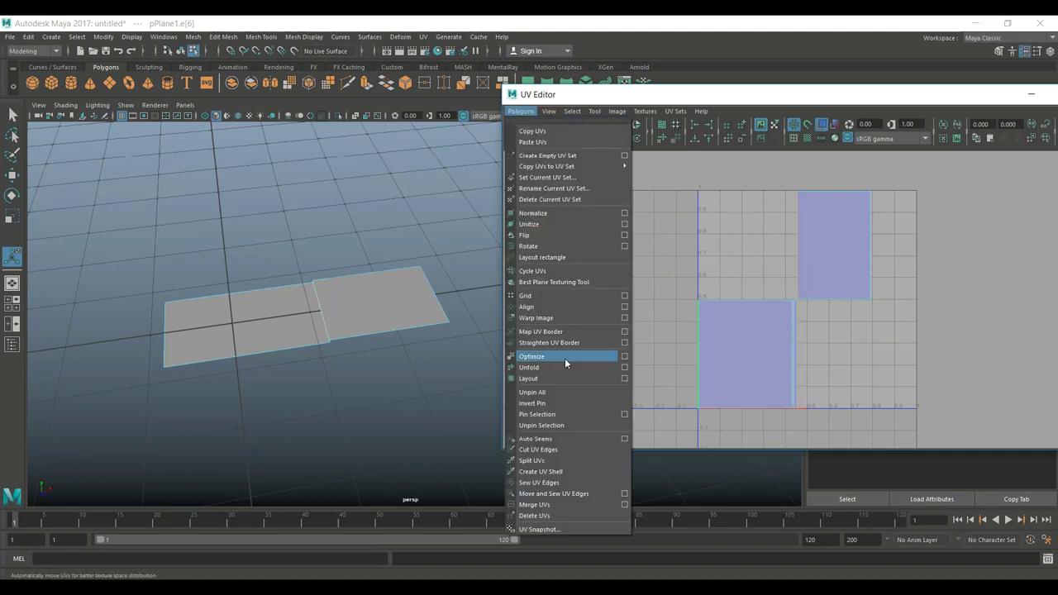
Move and sew the two UV shells together along their shared seam edge.
click(572, 494)
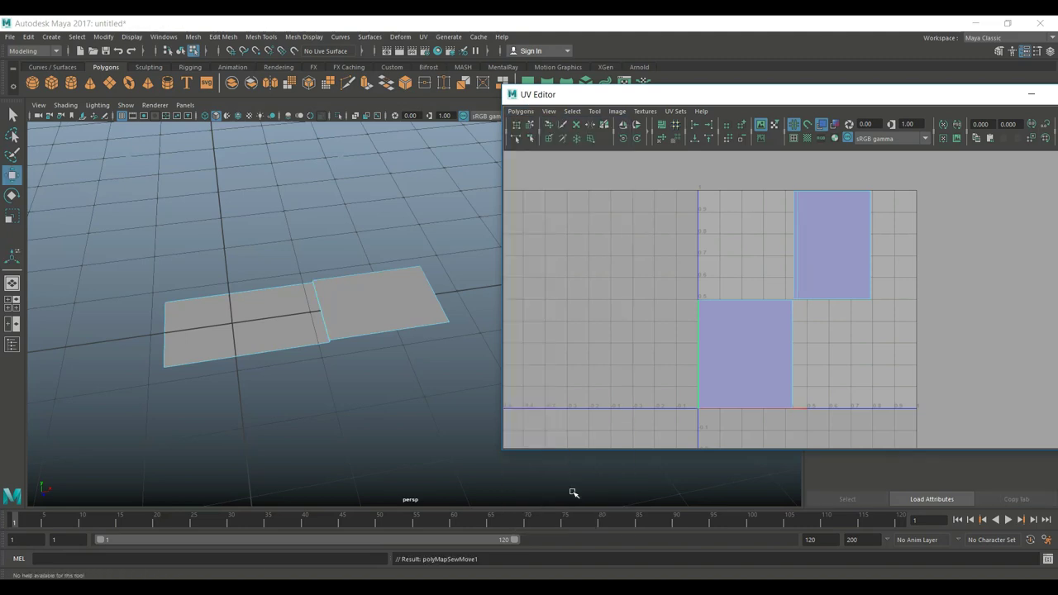
click(790, 329)
key(g)
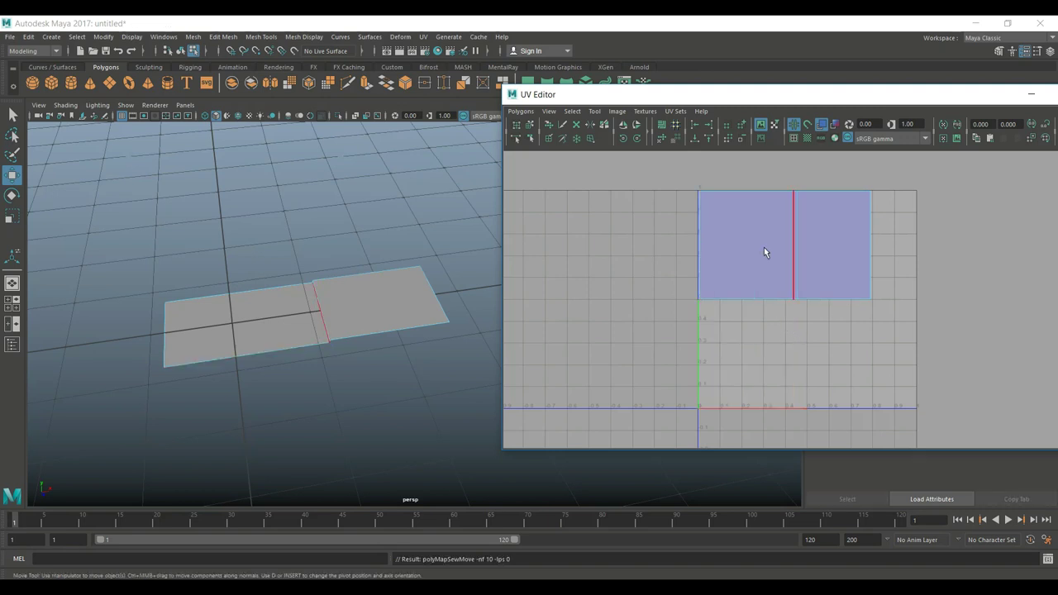
Rotate the merged UV shell 90° clockwise and move and scale it into the 0–1 range.
right_drag(763, 247, 715, 220)
click(760, 256)
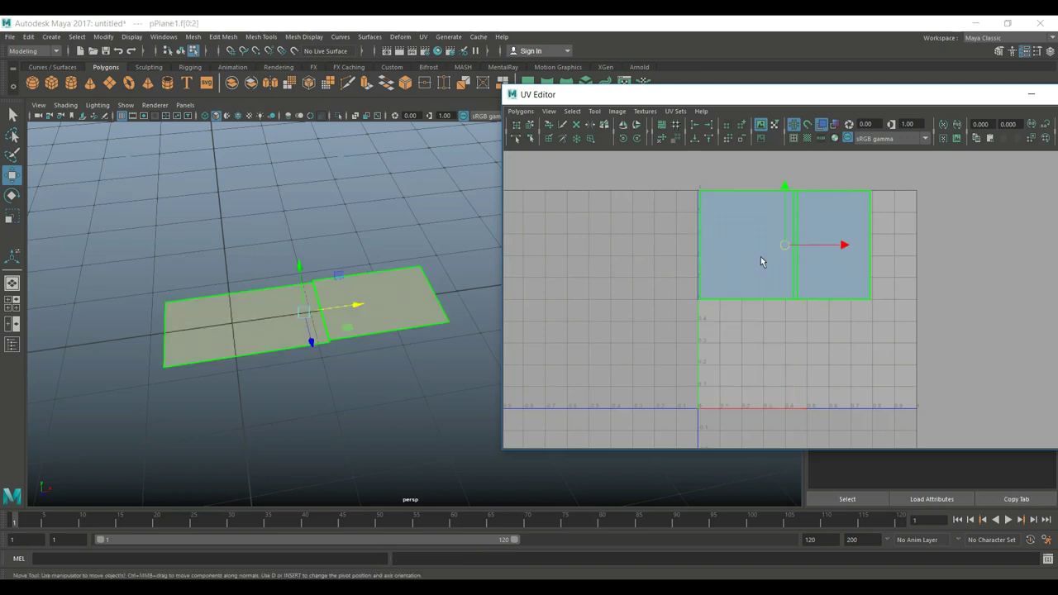
click(637, 139)
click(637, 140)
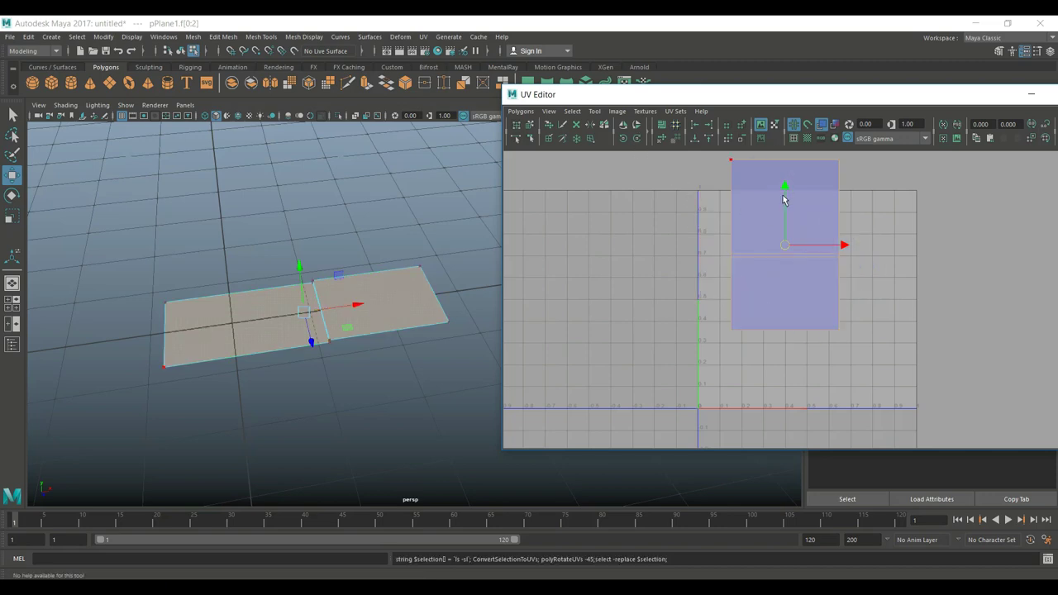
drag(787, 190, 810, 239)
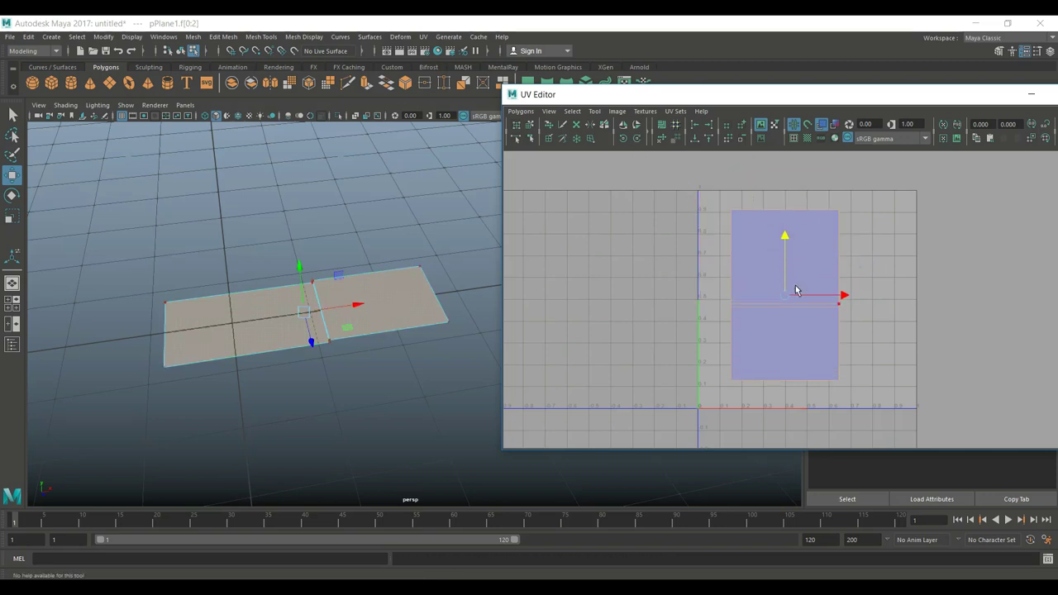
drag(788, 295, 816, 306)
key(r)
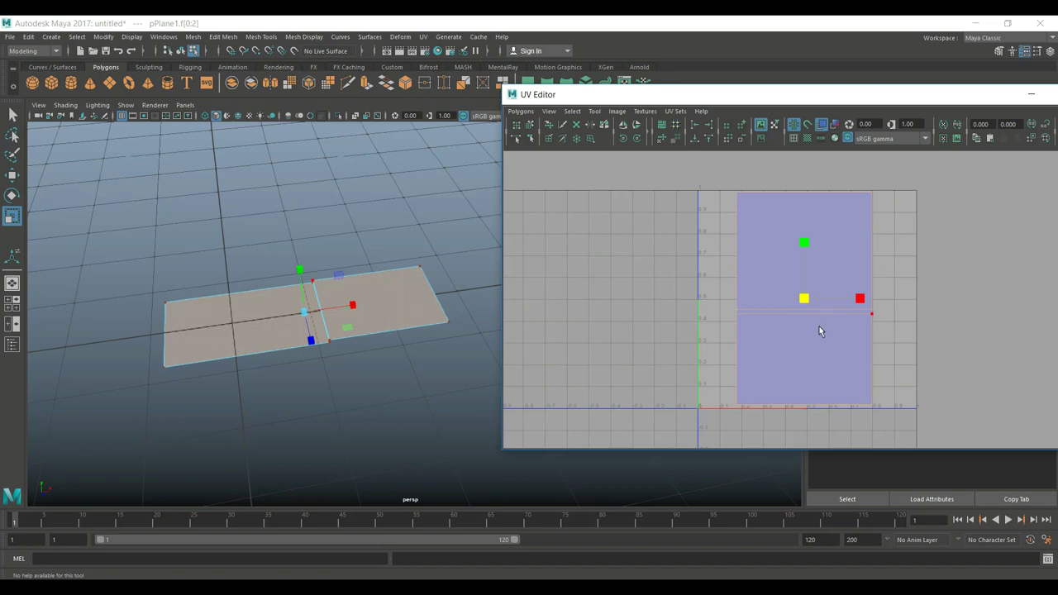
key(w)
drag(806, 300, 810, 301)
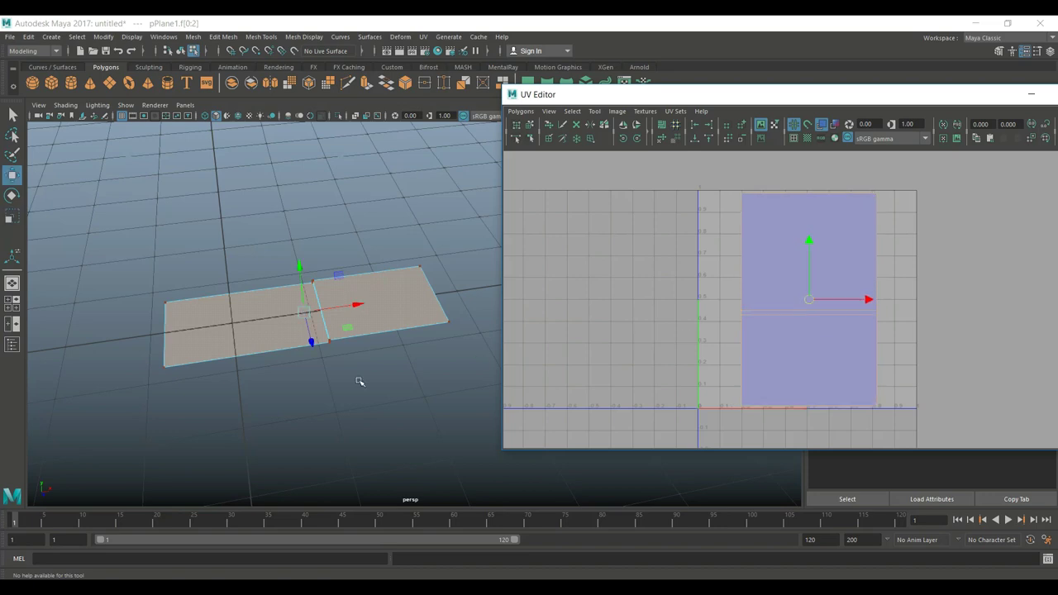
Select the plane's whole UV shell in the UV Editor.
right_drag(396, 305, 451, 253)
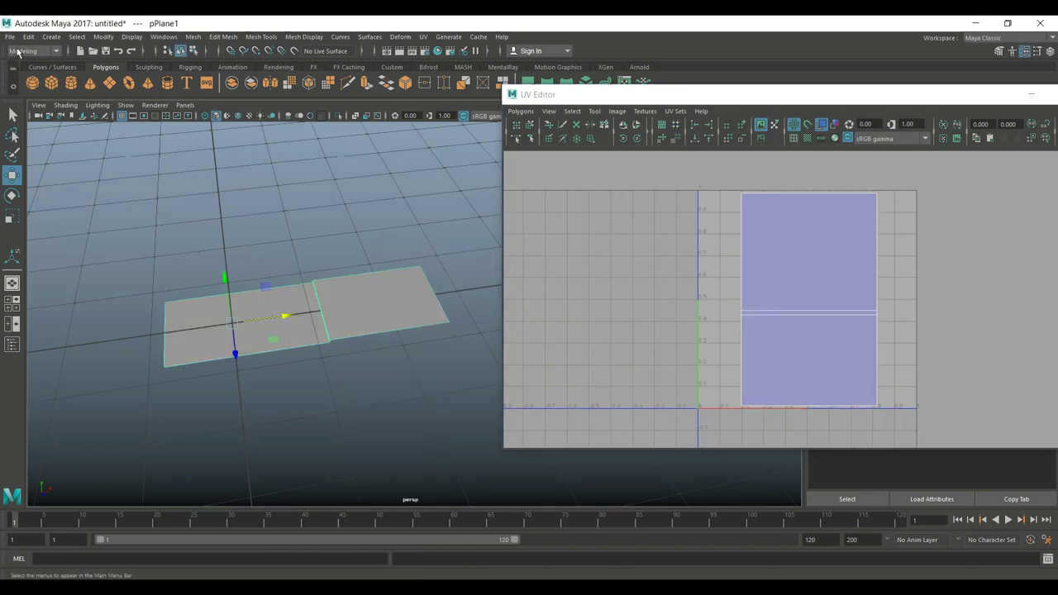
right_drag(788, 249, 789, 251)
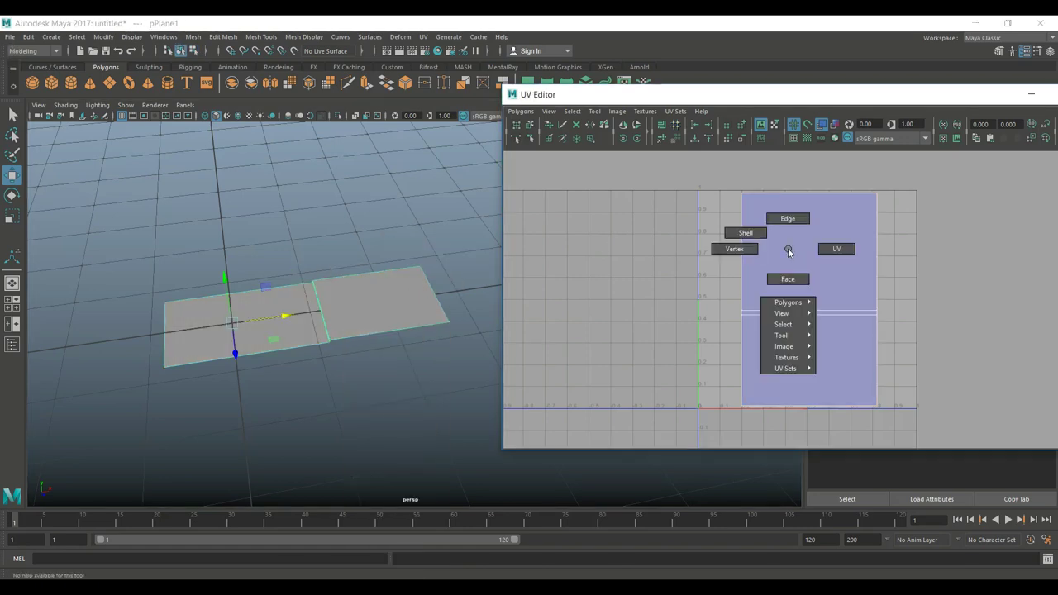
right_drag(788, 251, 744, 234)
click(786, 292)
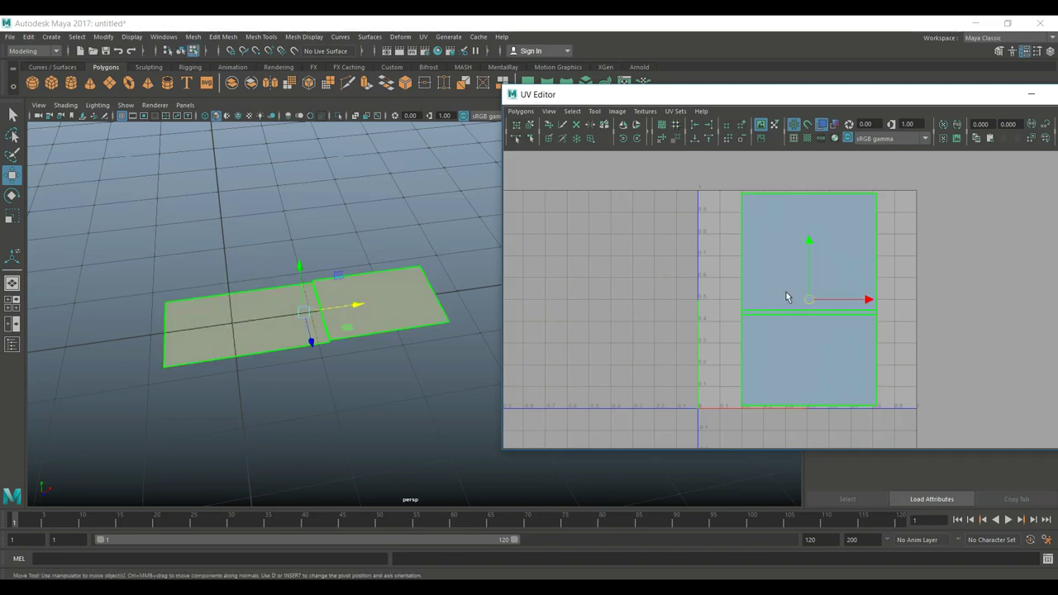
Export a 1024×1024 UV snapshot named UVSnapshot to the Desktop.
click(520, 111)
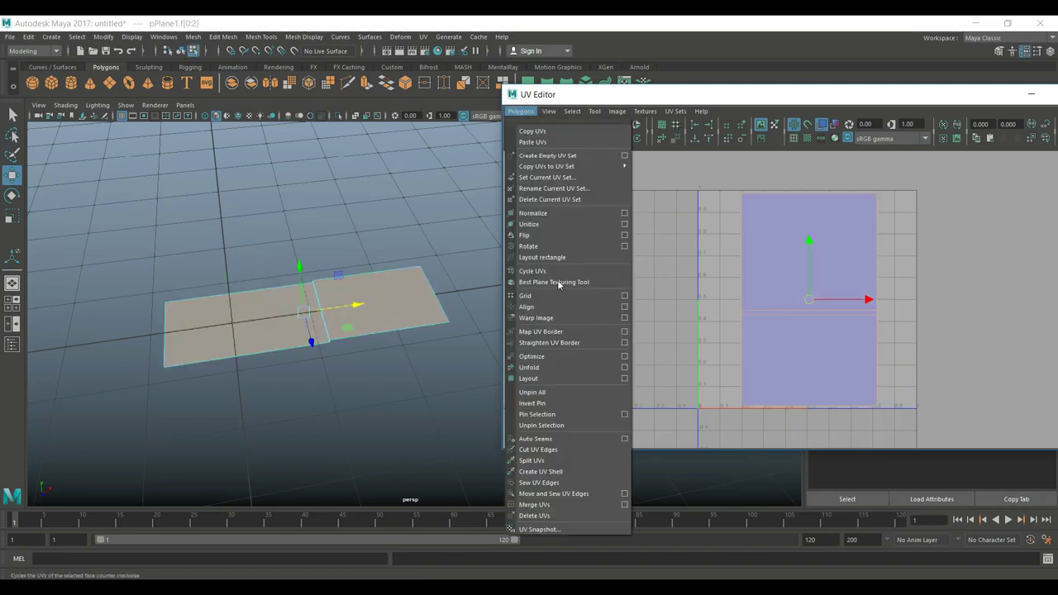
click(562, 529)
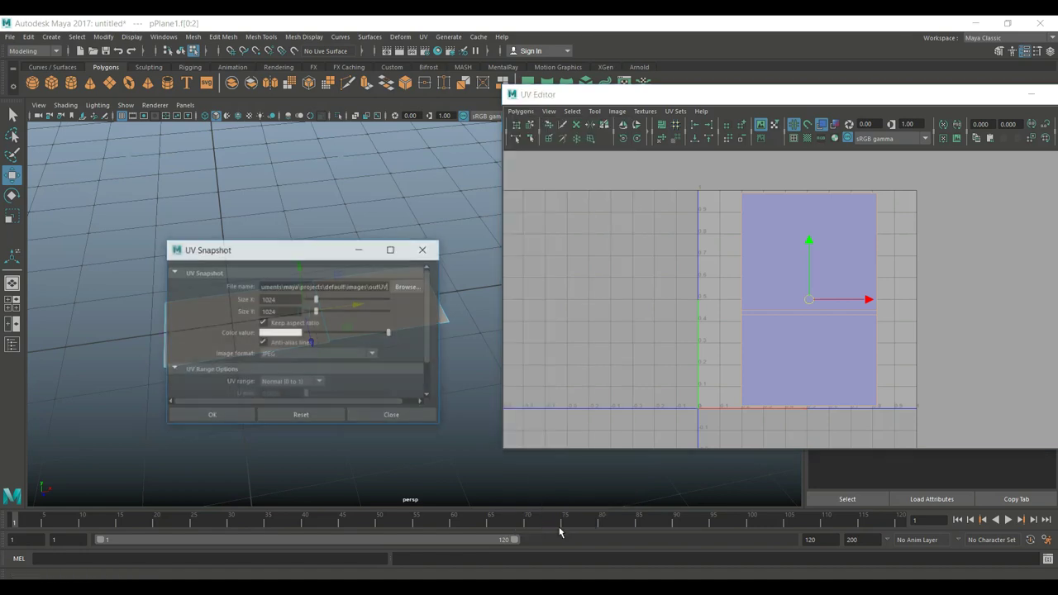
click(408, 287)
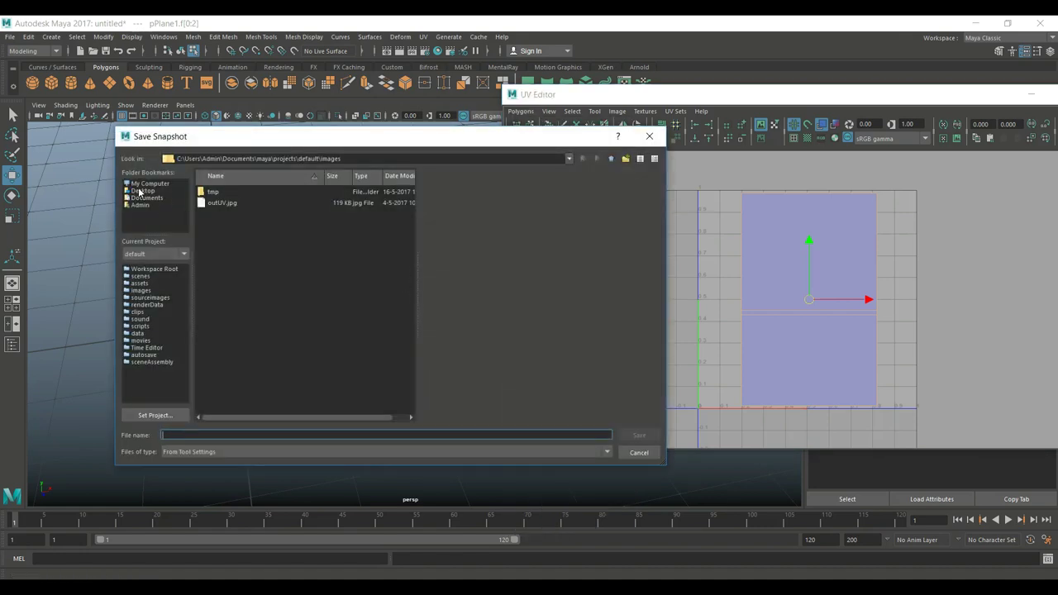
click(213, 434)
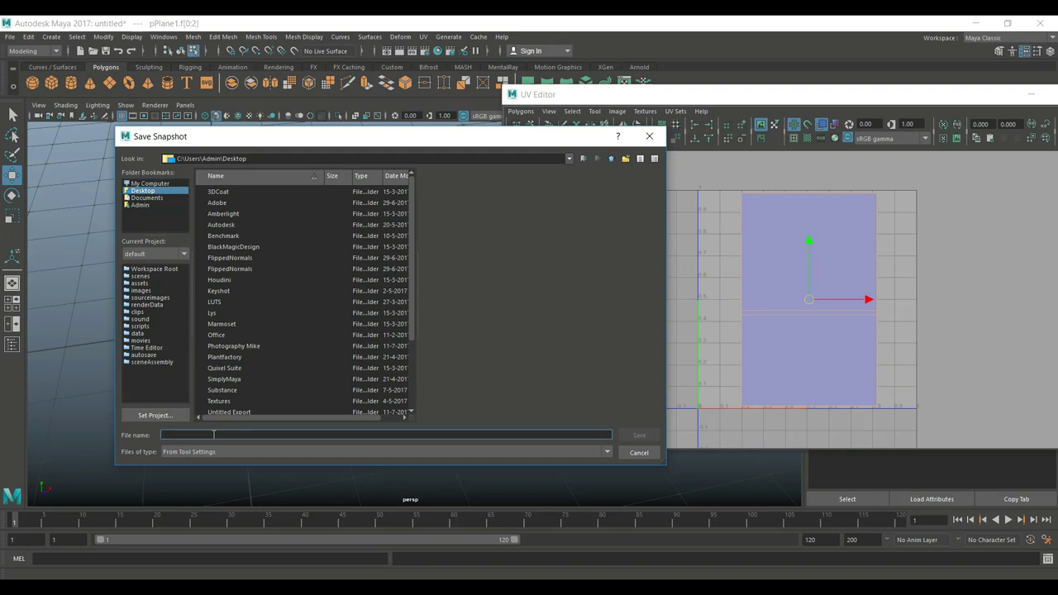
text(UVSnapshot)
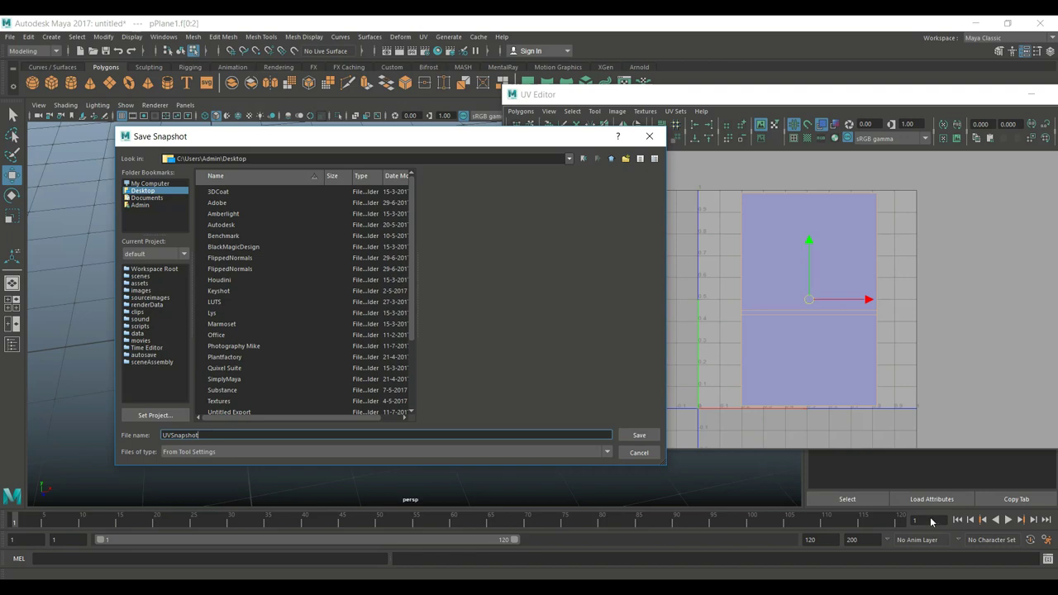
click(638, 435)
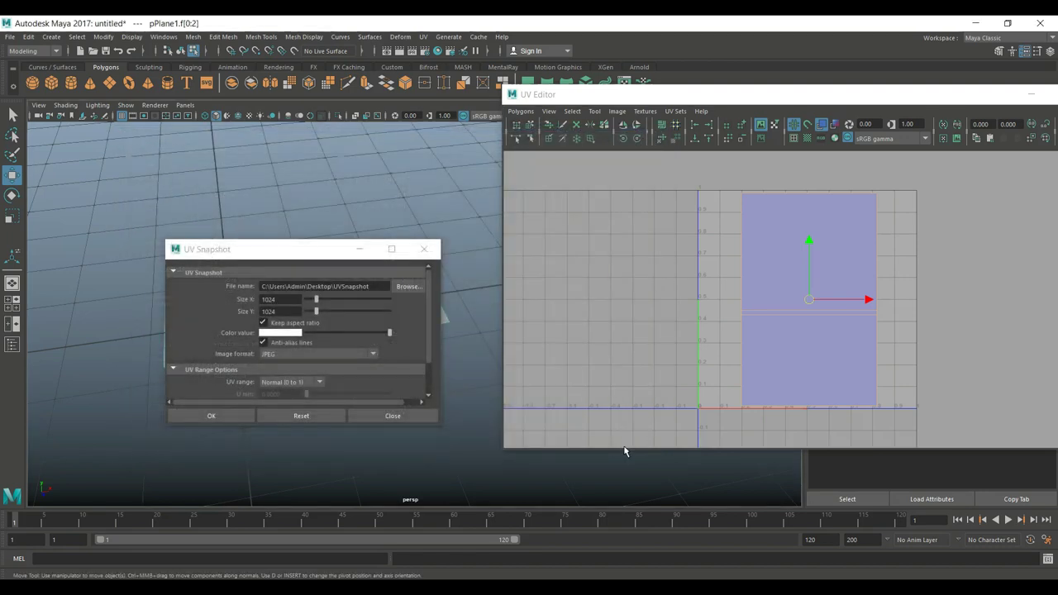
click(286, 304)
key(Tab)
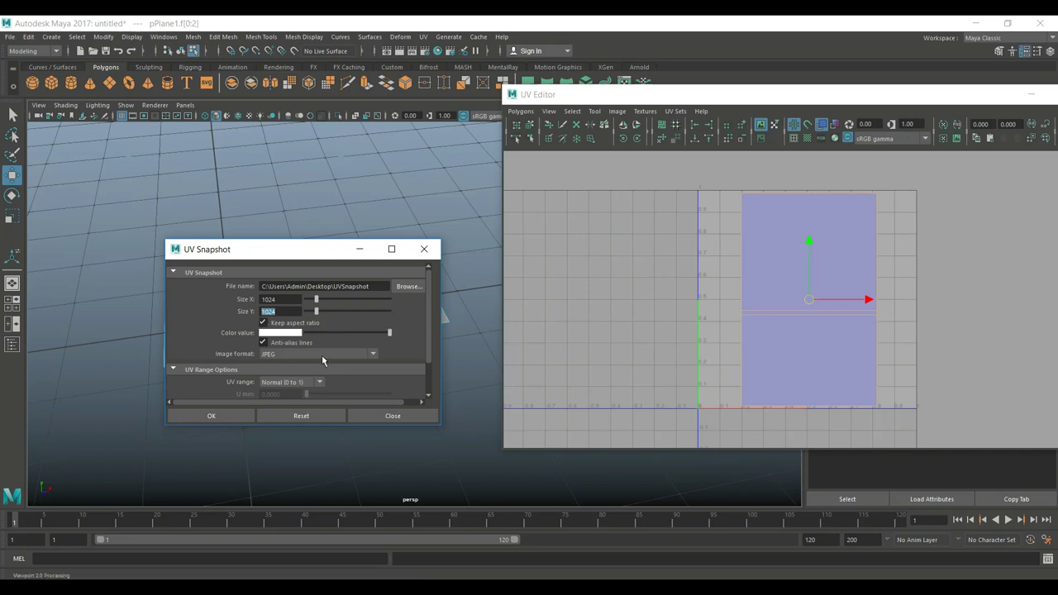
scroll(324, 361, down, 1)
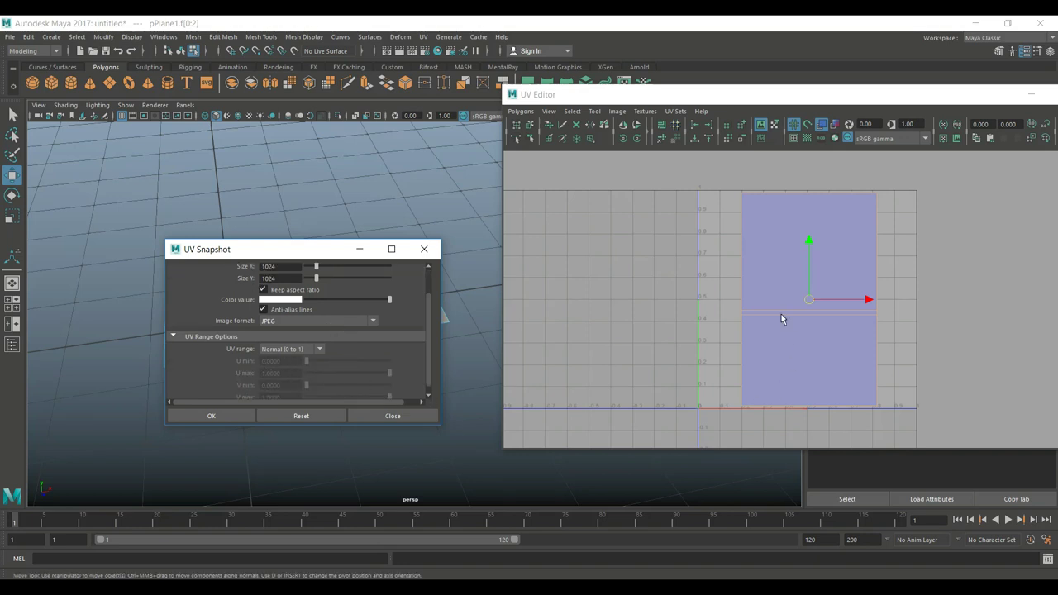
click(212, 417)
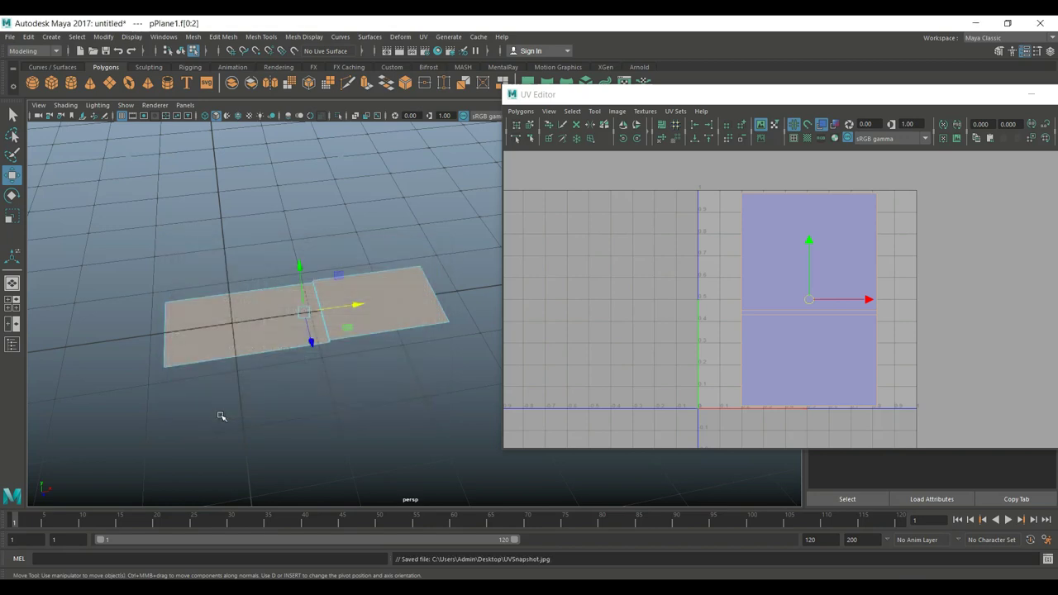
Open UVSnapshot.jpg in Photoshop, invert it to dark lines on white, and unlock the Background layer.
click(136, 578)
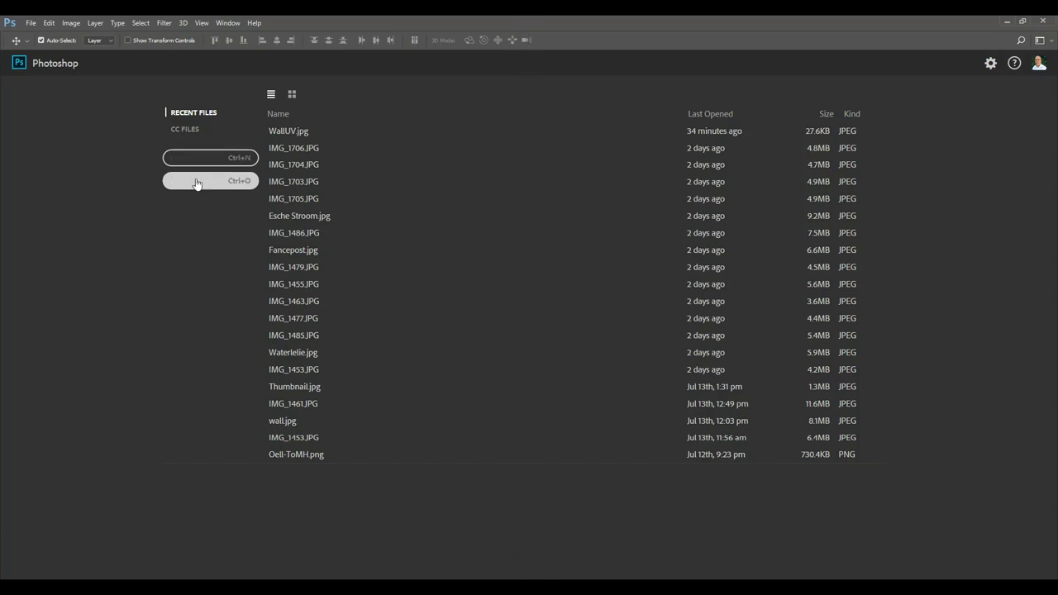
click(31, 23)
click(52, 48)
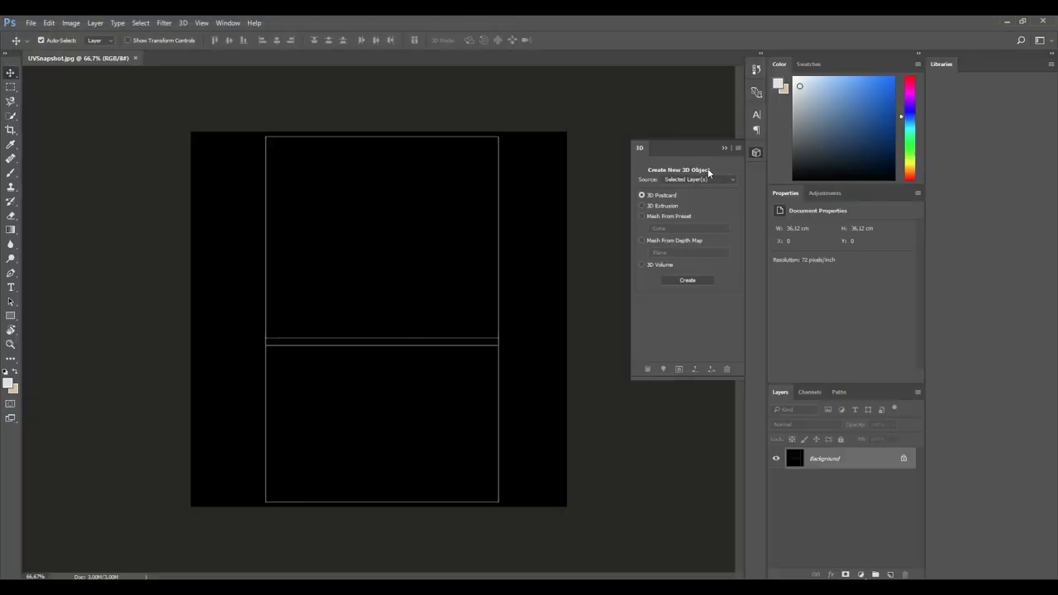
click(737, 142)
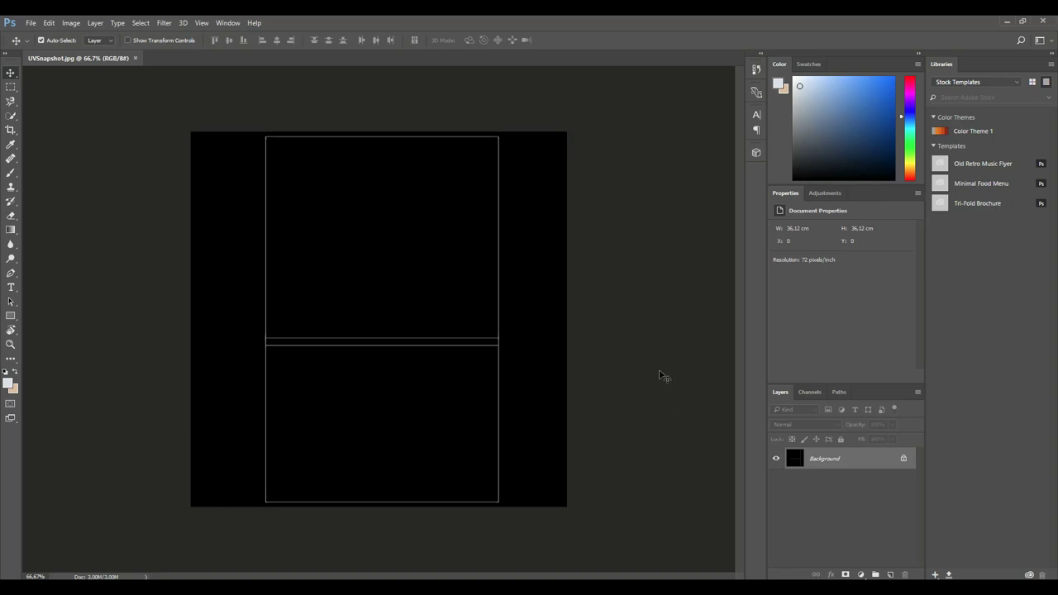
key(ctrl+i)
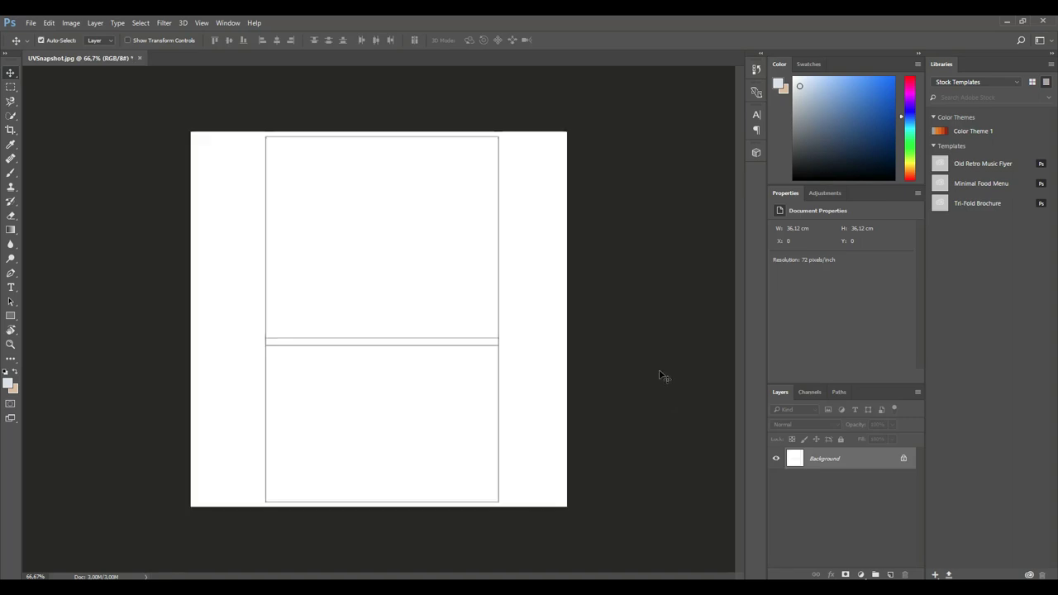
double_click(869, 462)
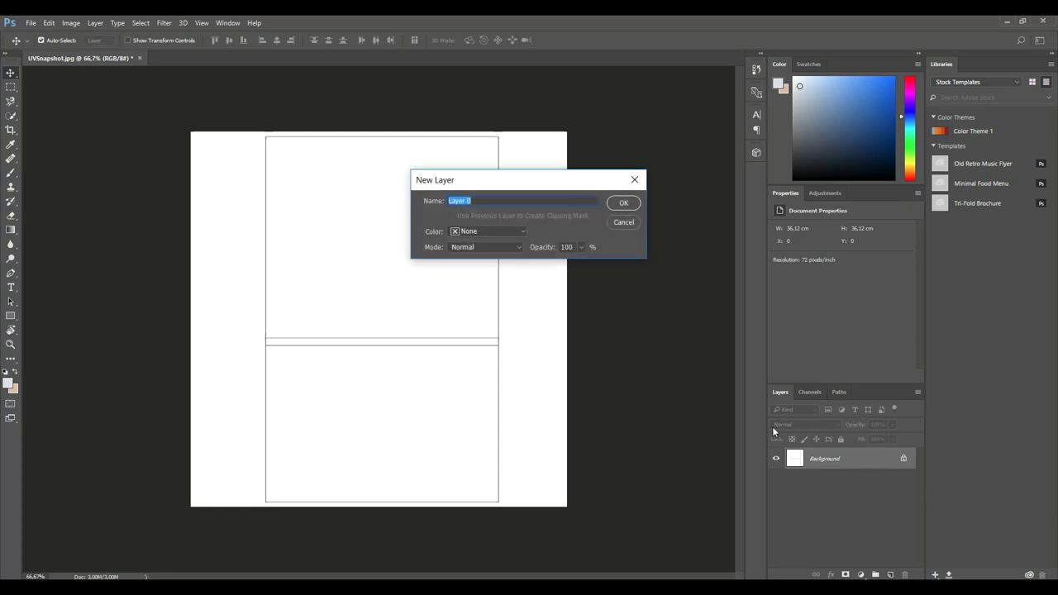
Convert the background to Layer 0, add a new layer, and place the stone brick texture.
click(625, 204)
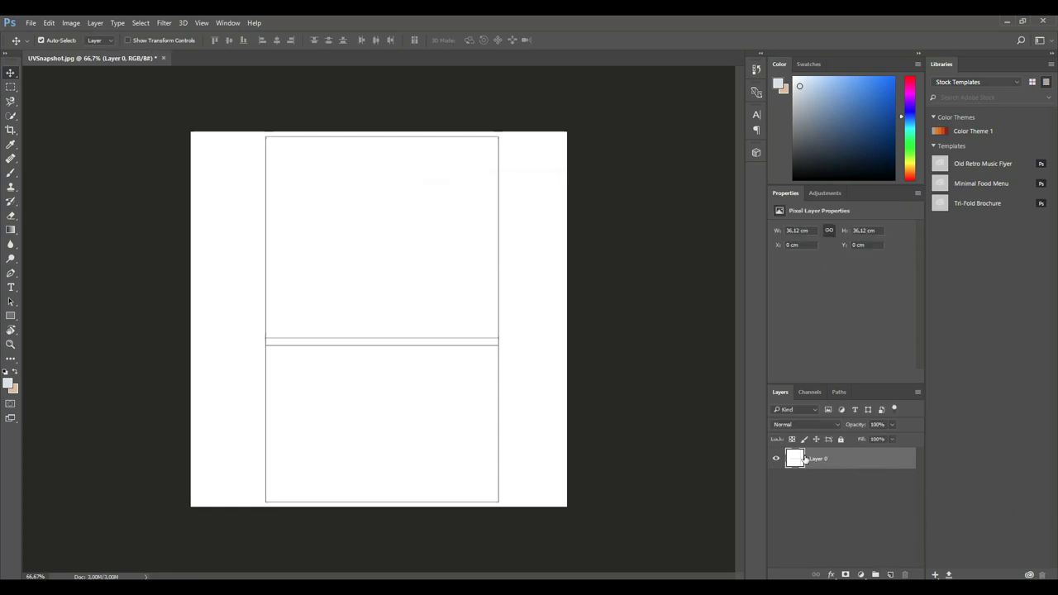
click(891, 574)
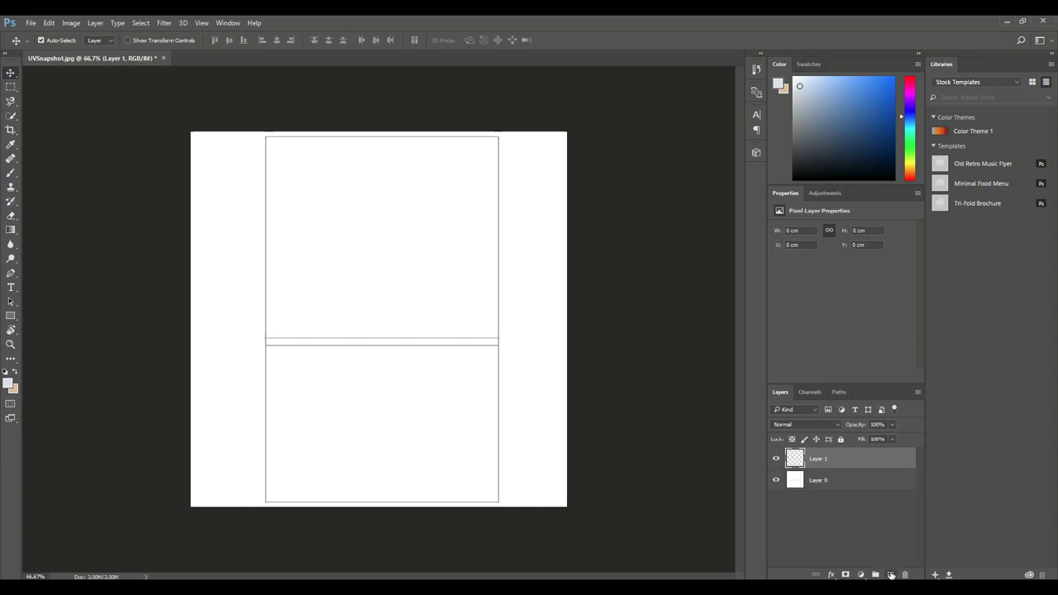
click(31, 24)
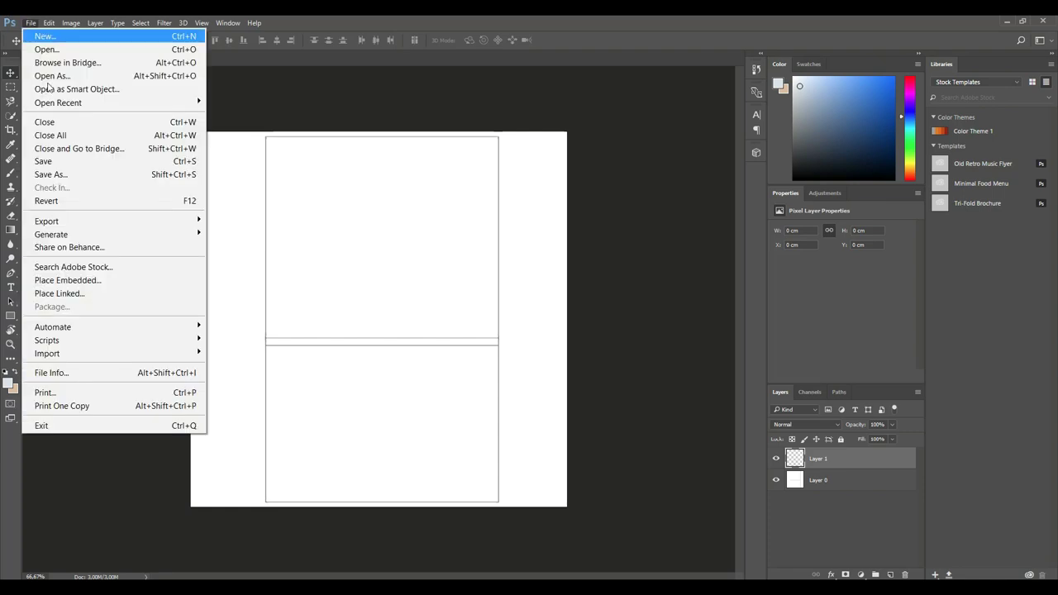
click(122, 280)
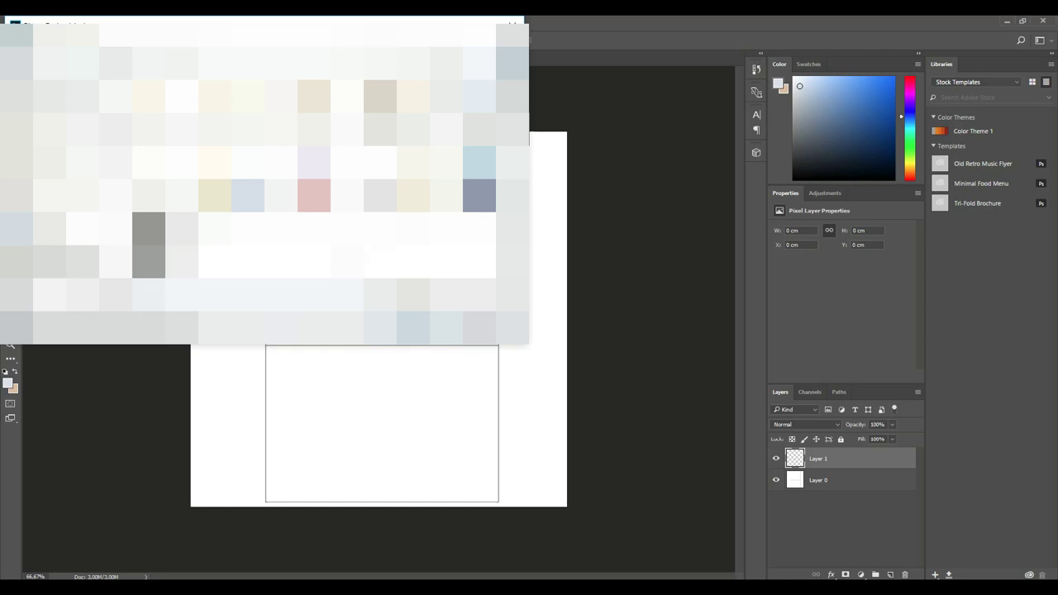
scroll(265, 182, up, 1)
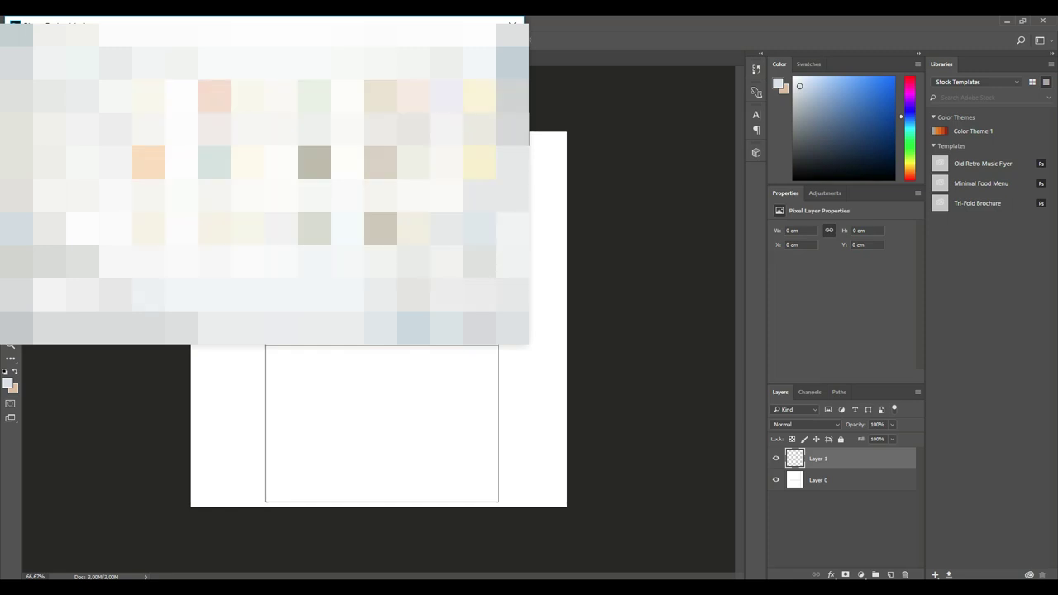
click(430, 310)
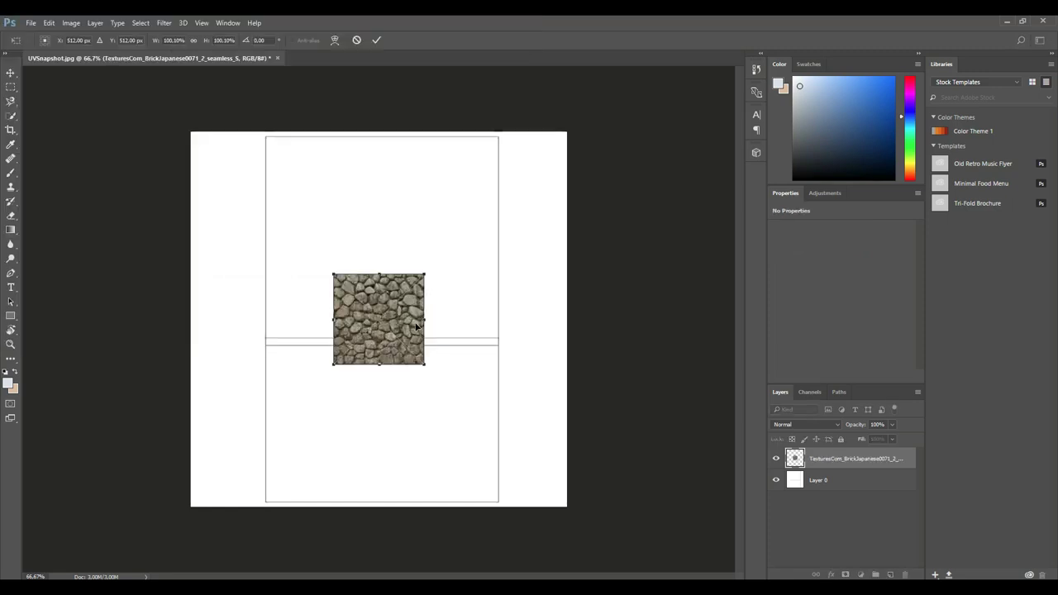
Scale and position the stone texture over the upper UV section and commit it.
drag(398, 302, 329, 160)
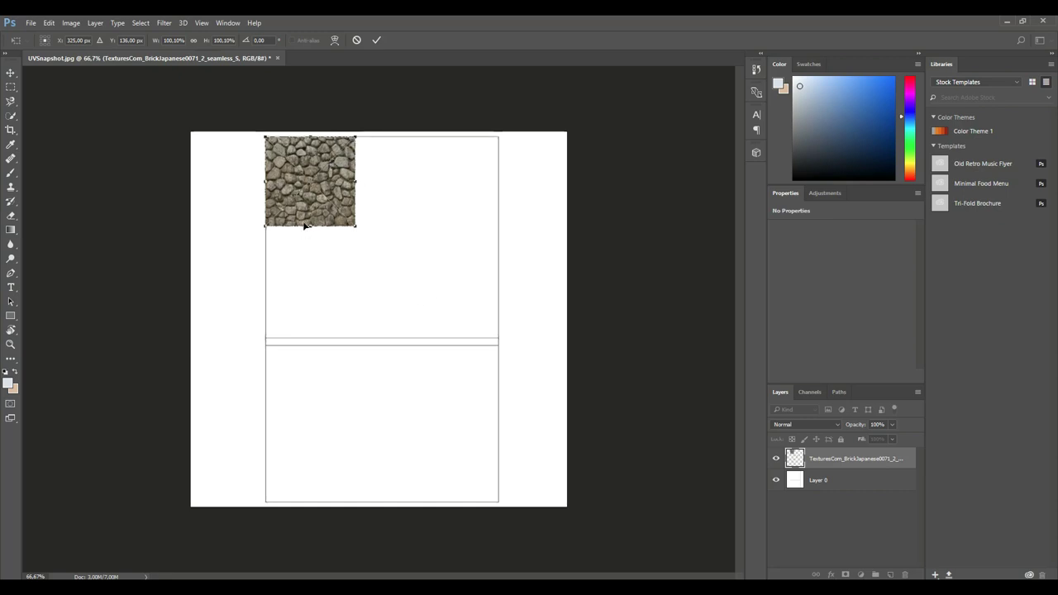
drag(356, 227, 508, 295)
drag(468, 236, 500, 238)
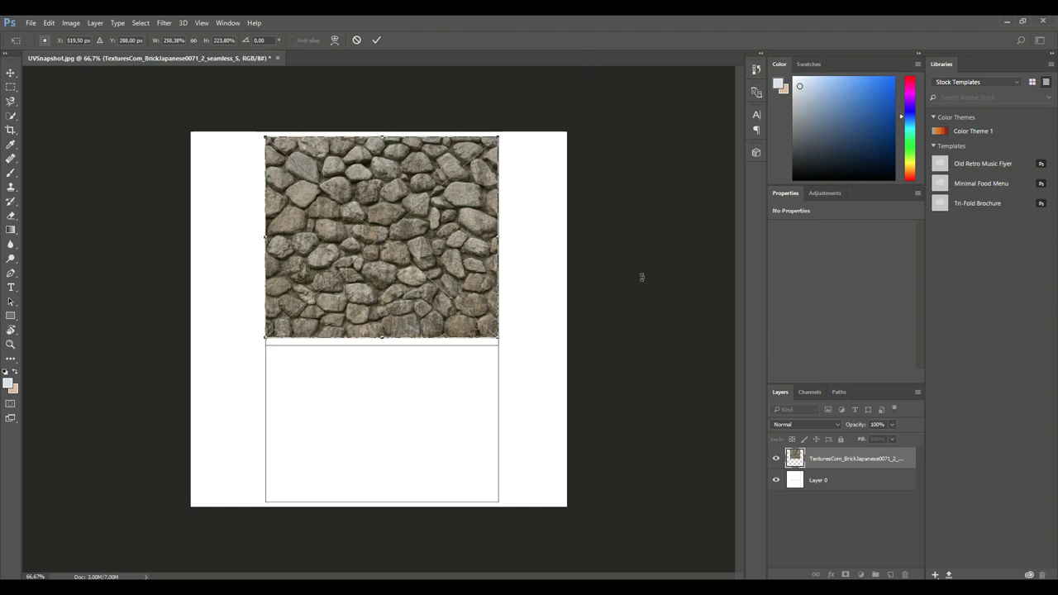
key(Return)
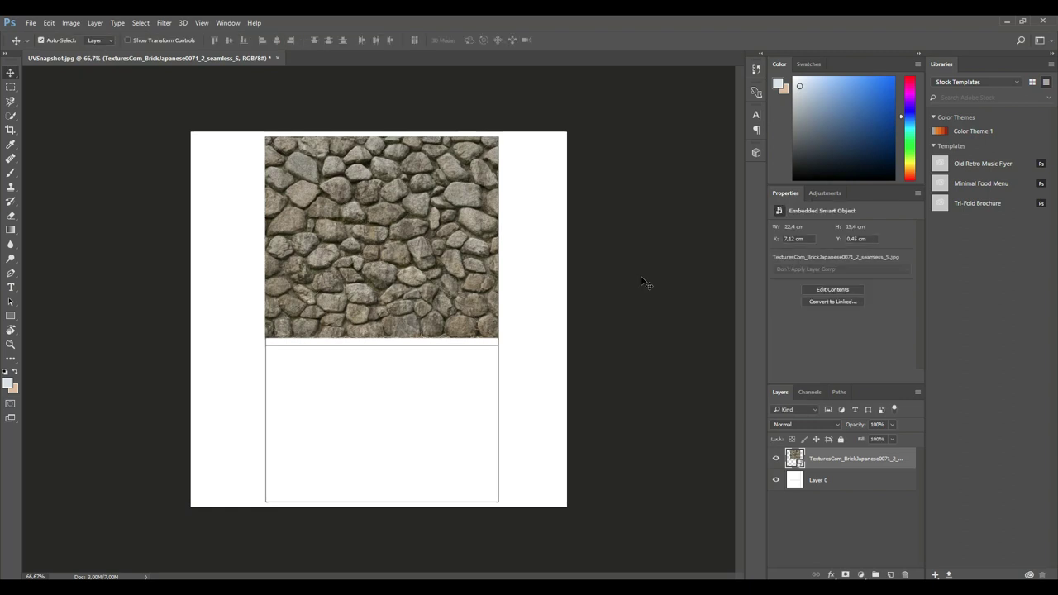
click(891, 574)
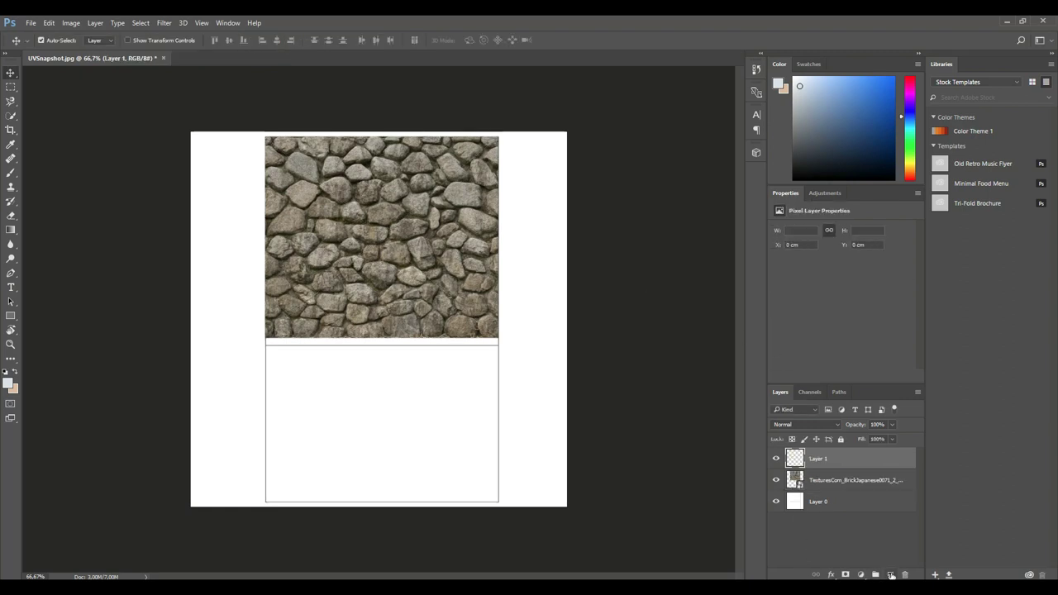
Place TexturesCom_PanelsWooden0043_1_M and fit it across the lower UV section beneath the stone.
click(29, 23)
click(100, 282)
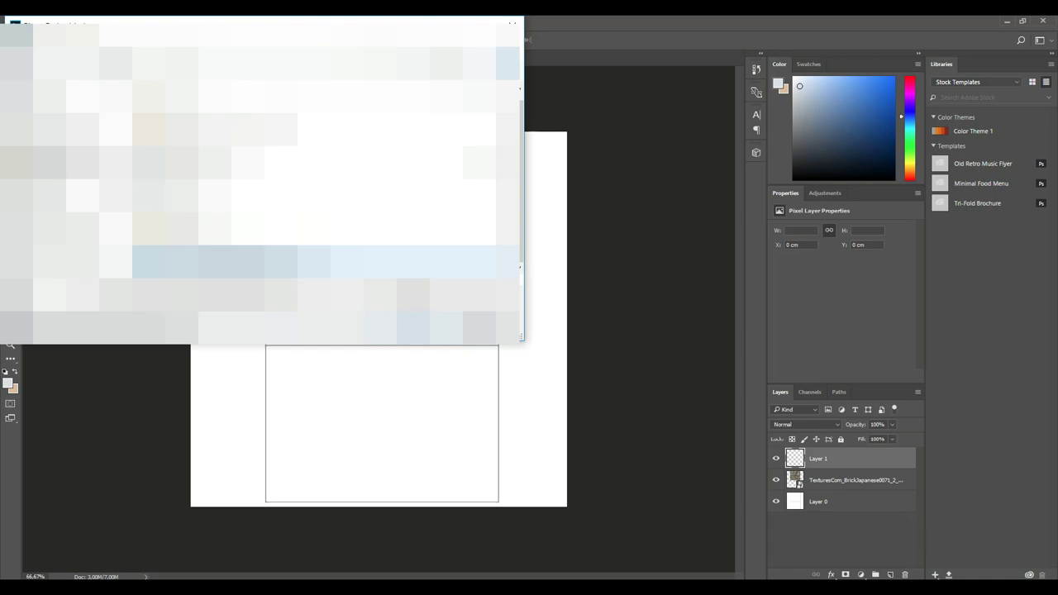
double_click(165, 294)
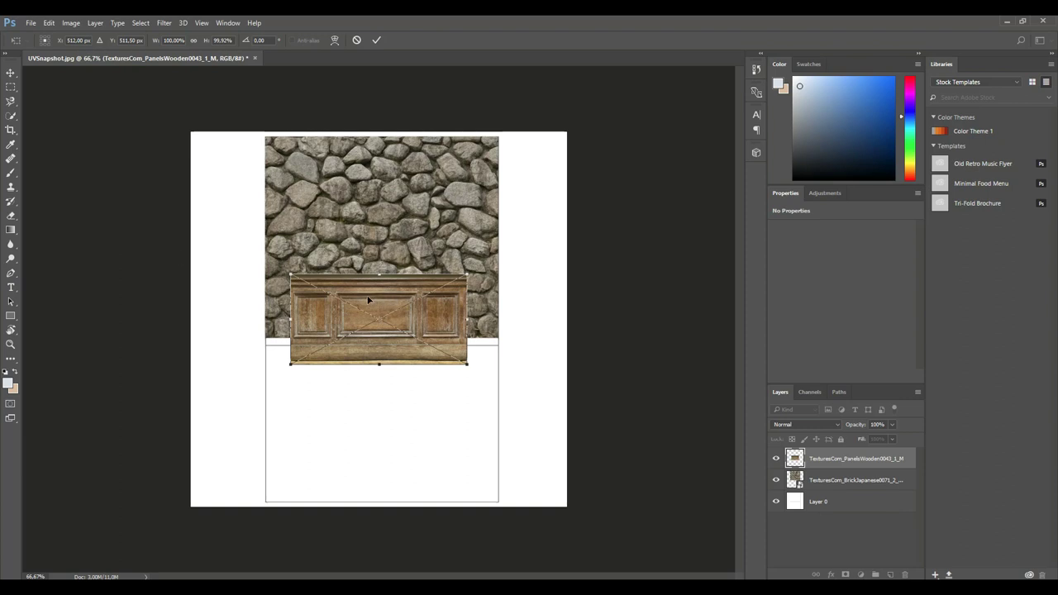
drag(369, 301, 346, 439)
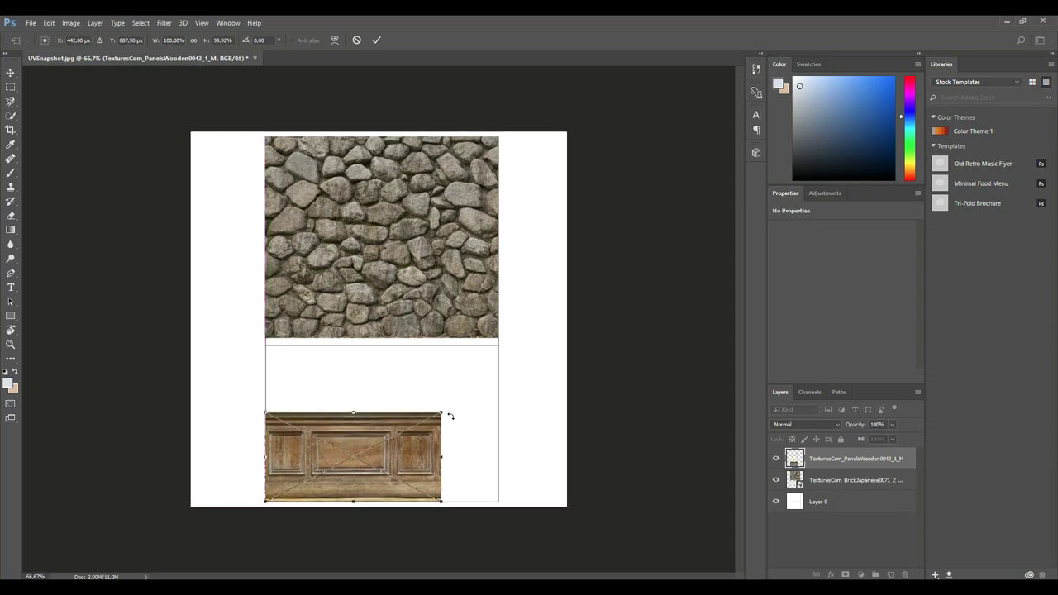
shift+drag(444, 410, 586, 336)
drag(585, 419, 498, 421)
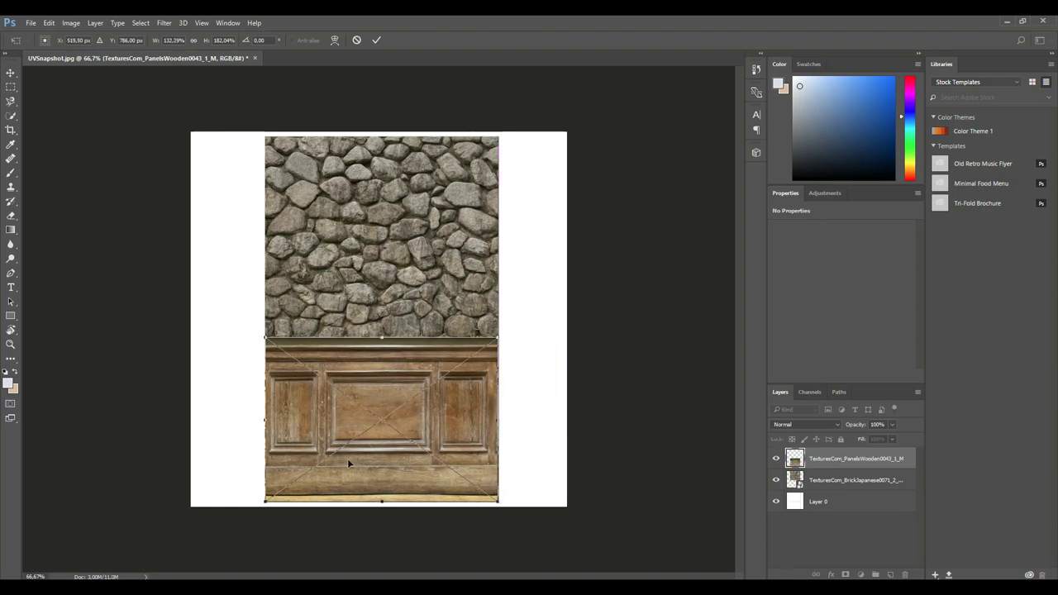
key(Return)
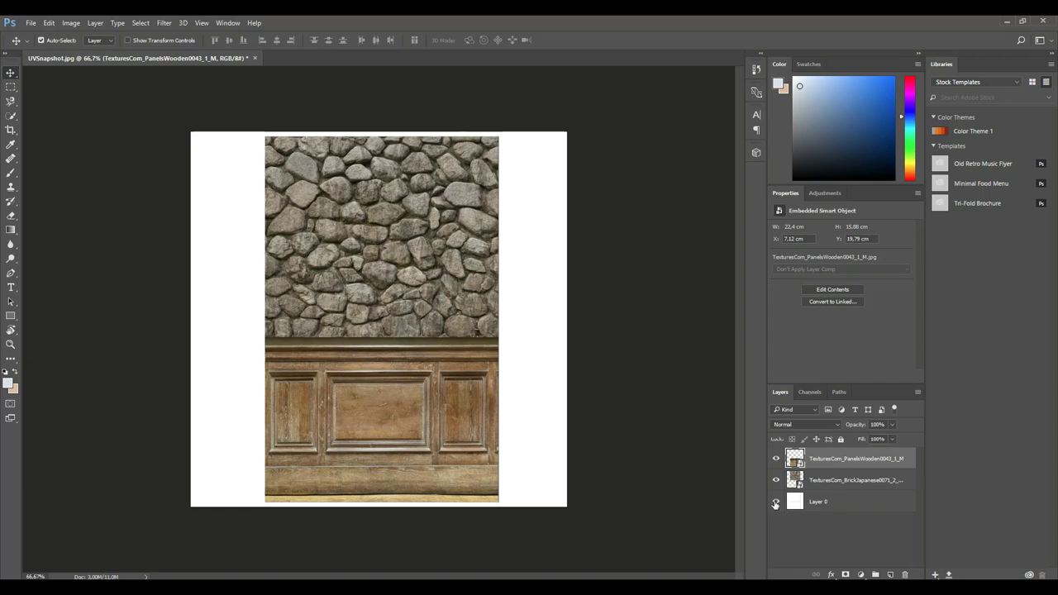
Delete the white Layer 0 and merge the stone and wood layers into one.
click(808, 506)
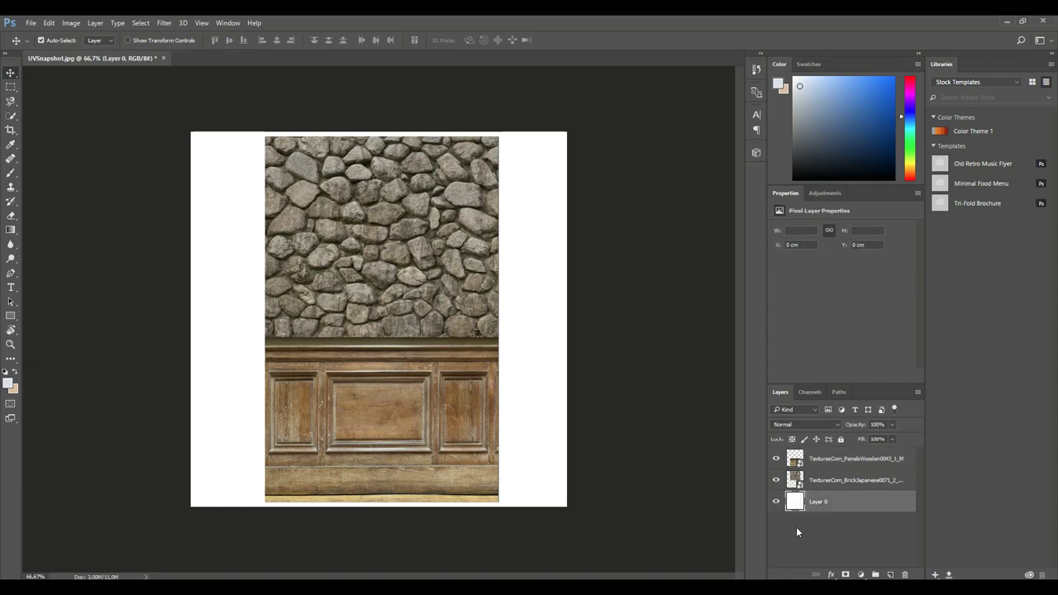
key(Delete)
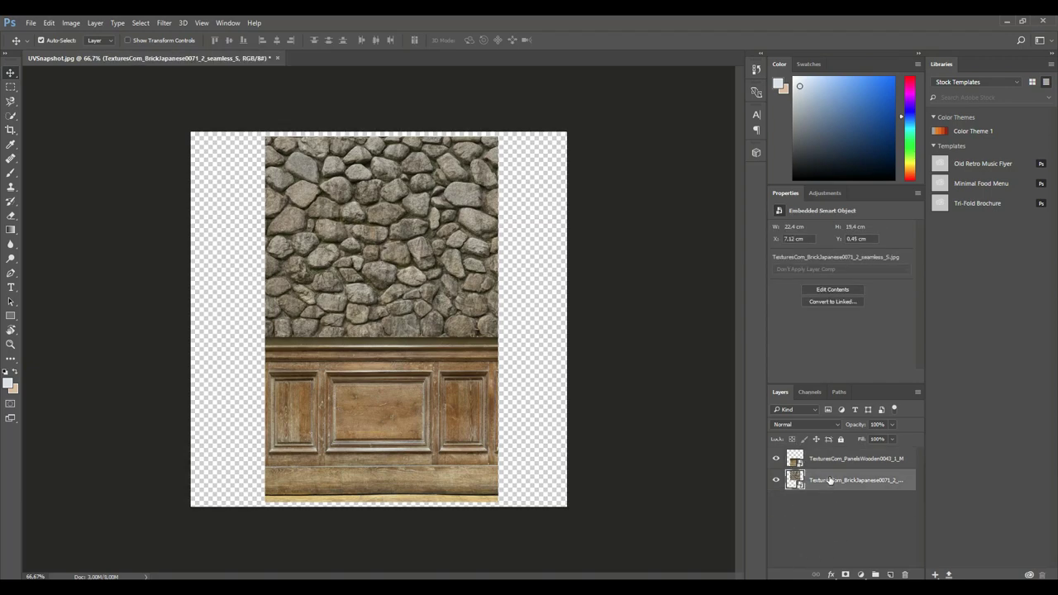
click(833, 461)
shift+click(835, 487)
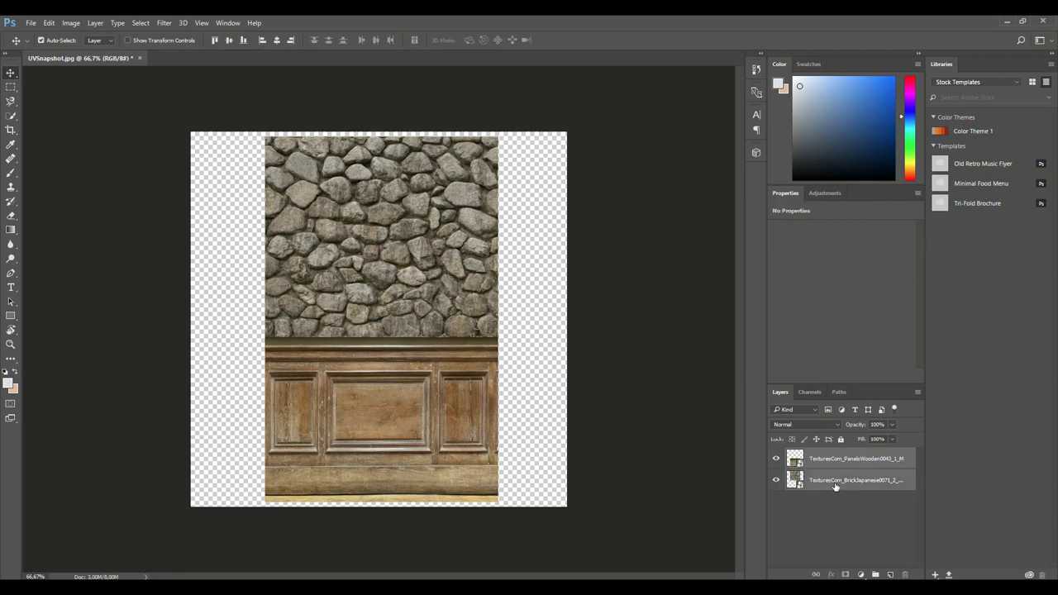
right_click(835, 487)
click(597, 502)
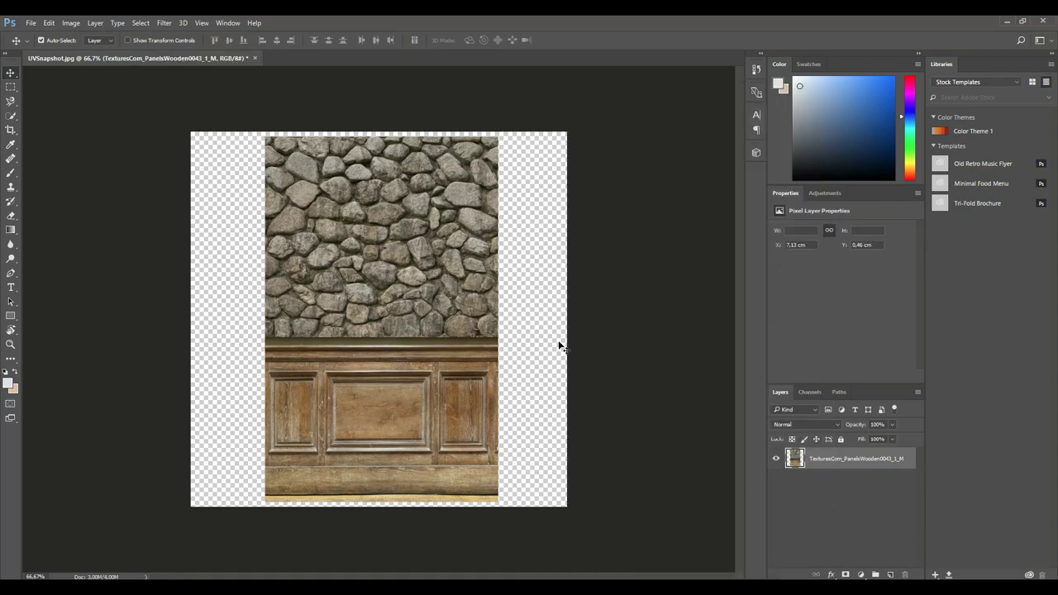
Try Filter > 3D > Generate Normal Map on the texture, then cancel it.
click(163, 23)
mouse_move(184, 23)
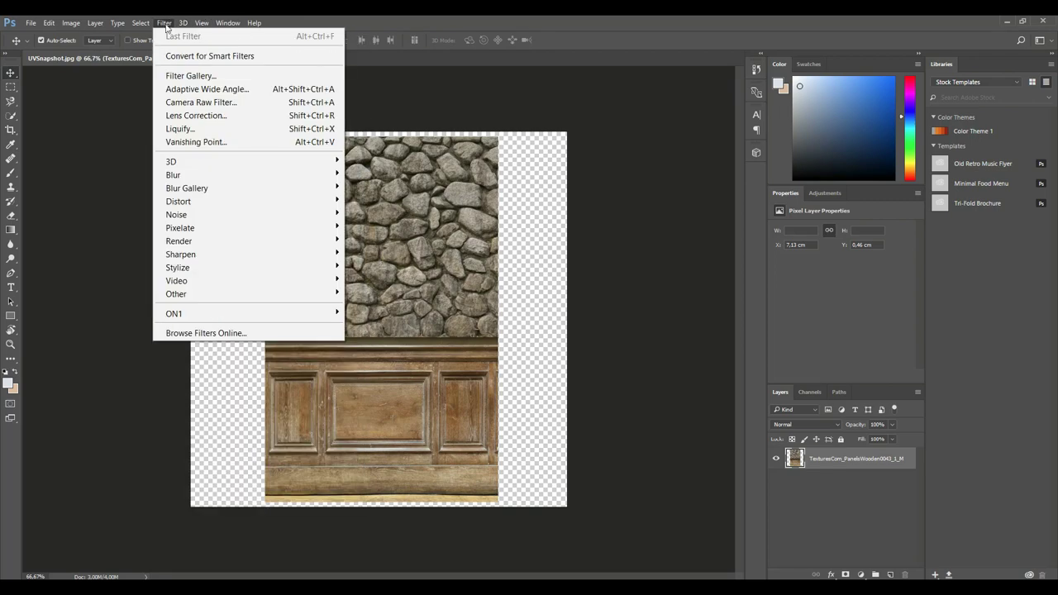
mouse_move(195, 164)
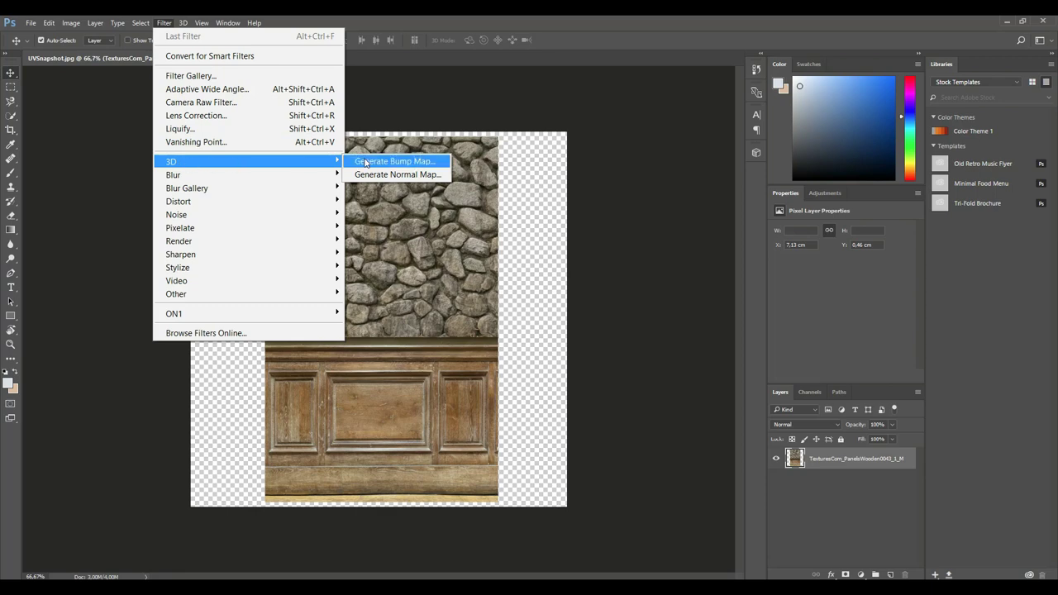
click(438, 176)
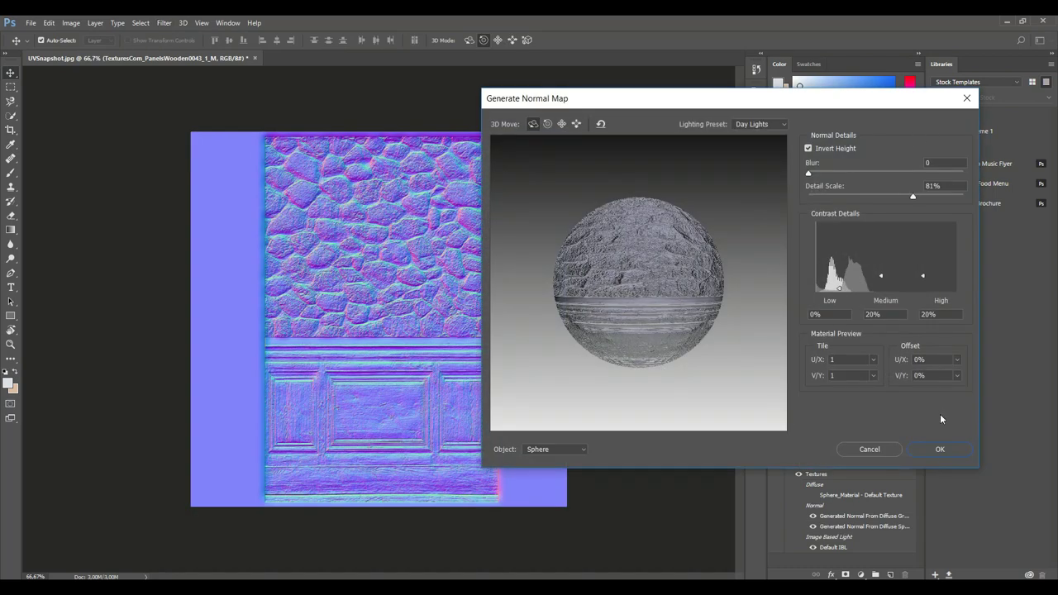
click(878, 449)
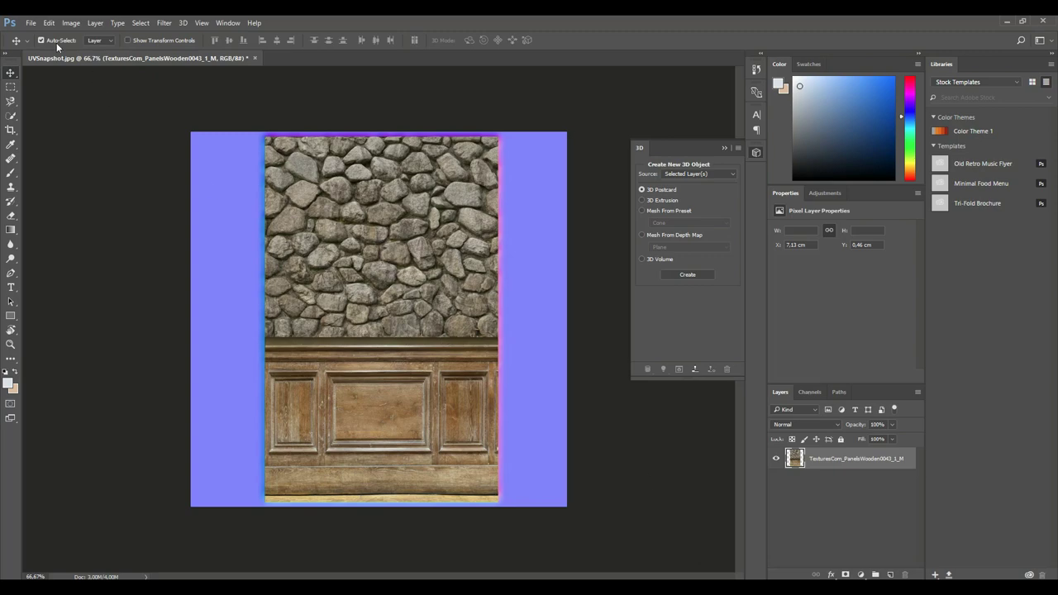
click(47, 23)
Step back once, then merge the stone and wood layers into a single layer again.
click(84, 62)
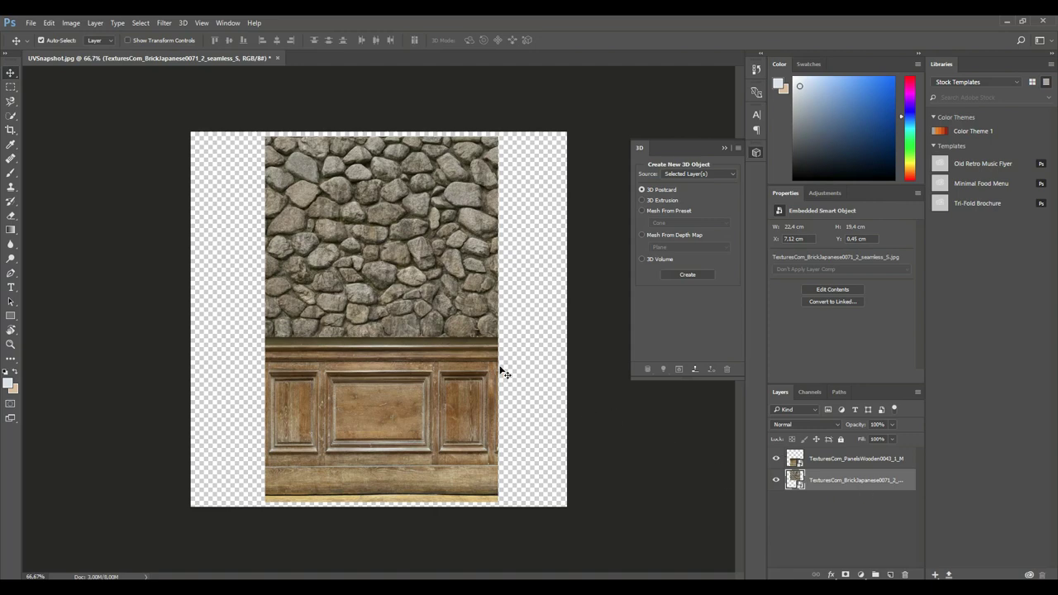
shift+click(841, 461)
right_click(843, 465)
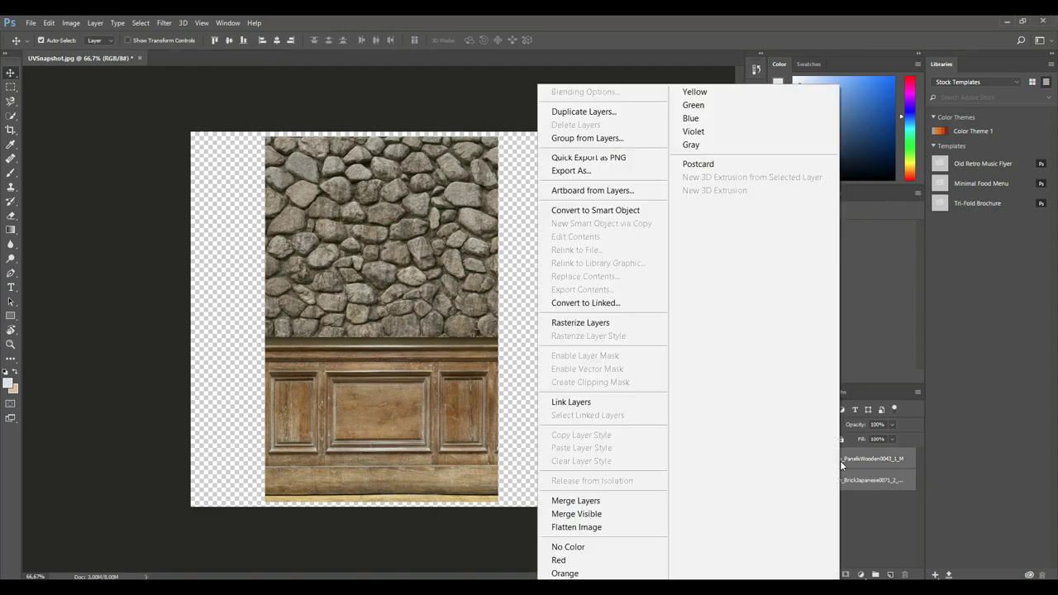
click(593, 501)
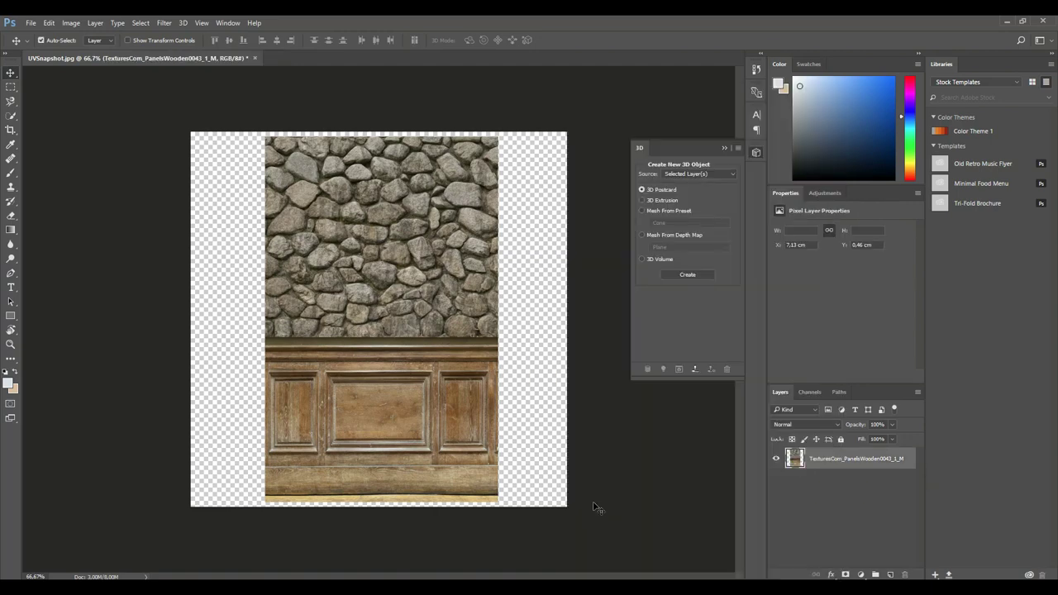
Save the merged texture as a maximum-quality JPEG.
click(31, 24)
click(74, 173)
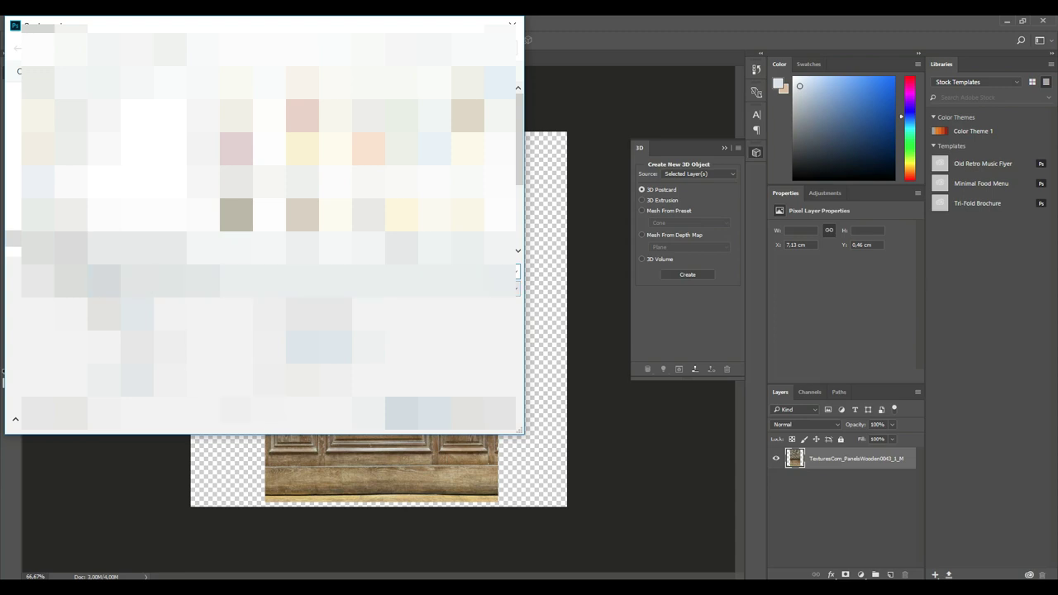
click(518, 288)
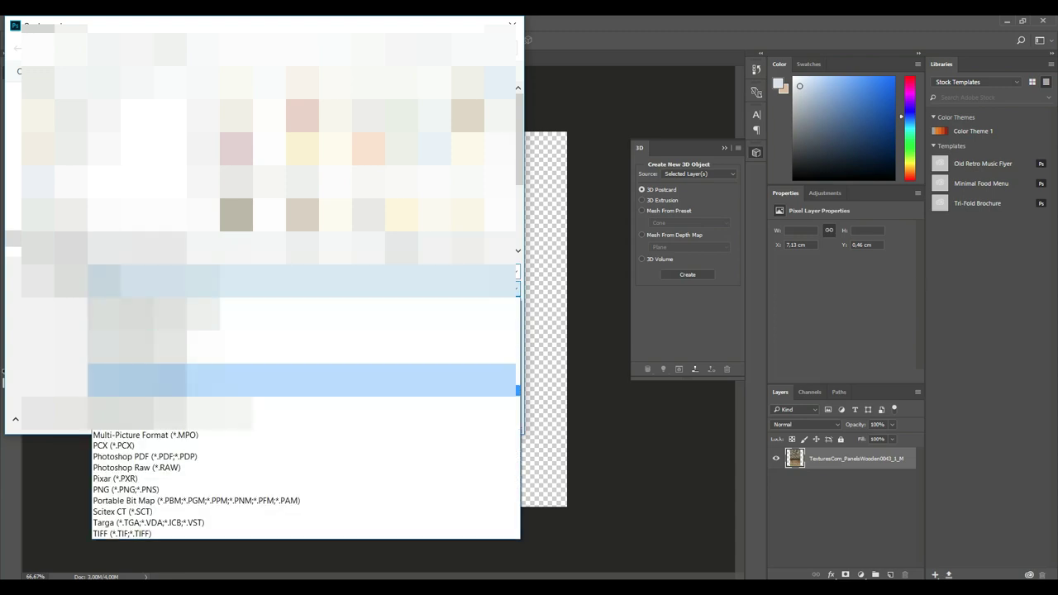
key(Return)
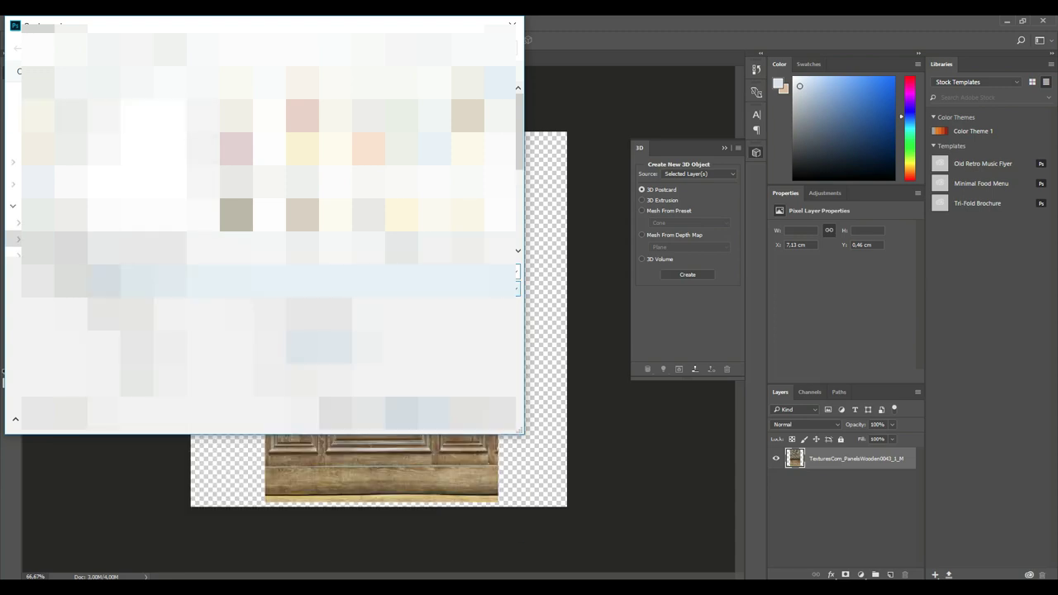
click(410, 414)
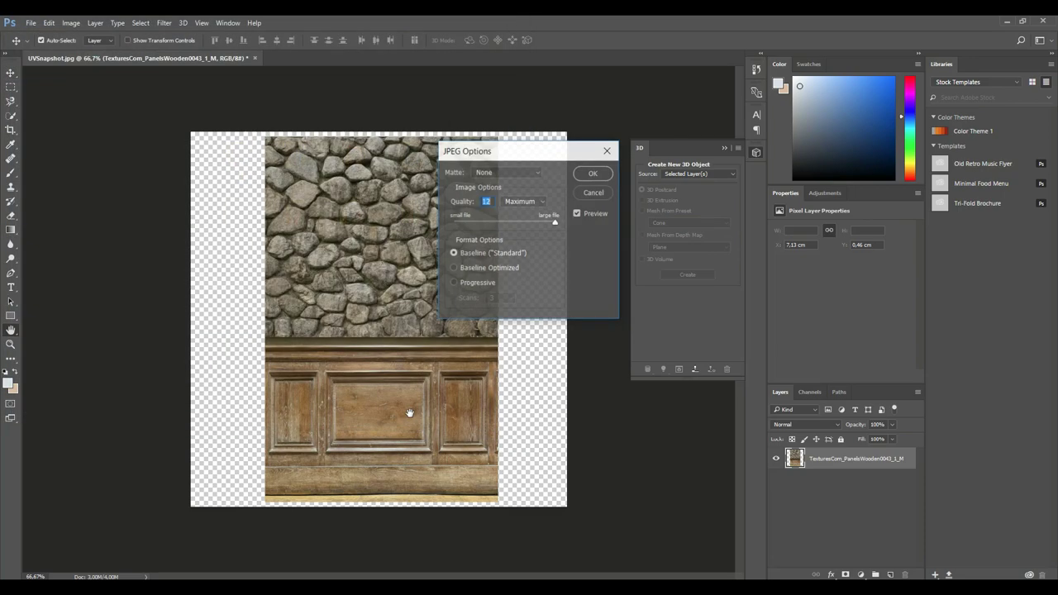
click(593, 173)
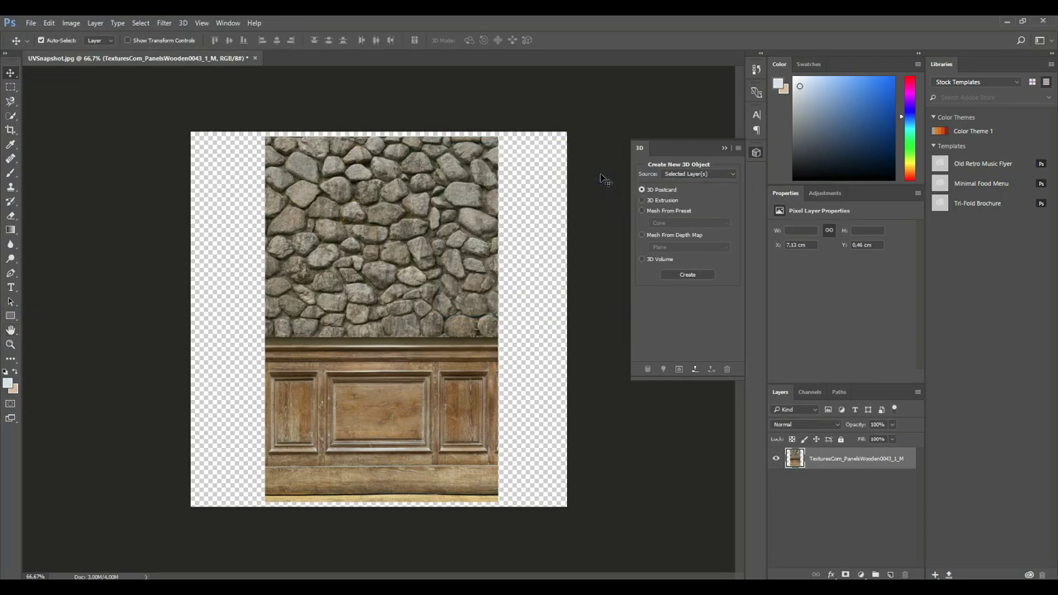
Generate a normal map from the merged stone-and-wood layer via Filter > 3D.
click(142, 23)
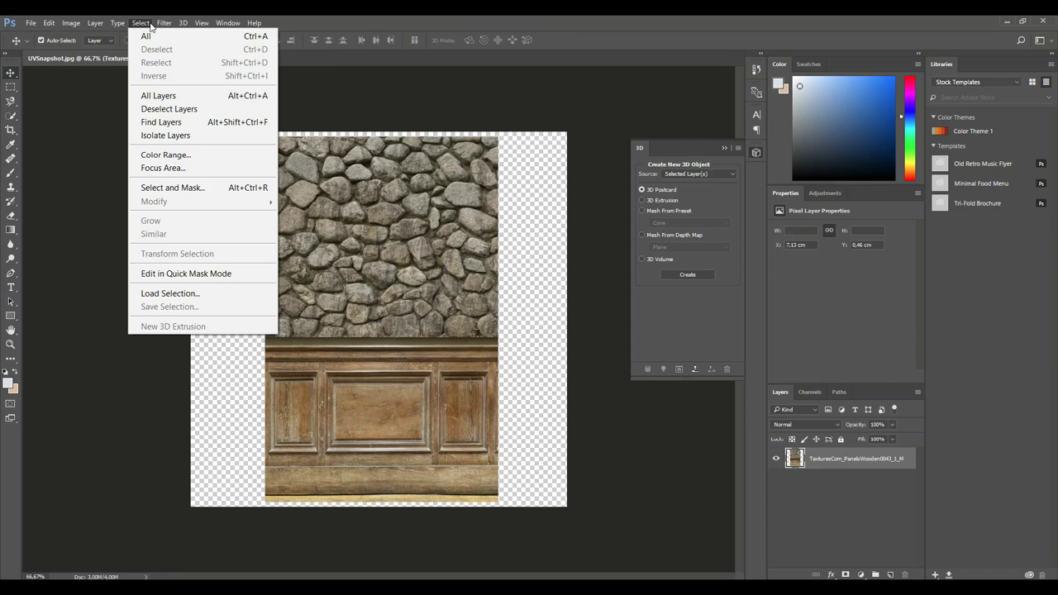
mouse_move(164, 23)
mouse_move(271, 161)
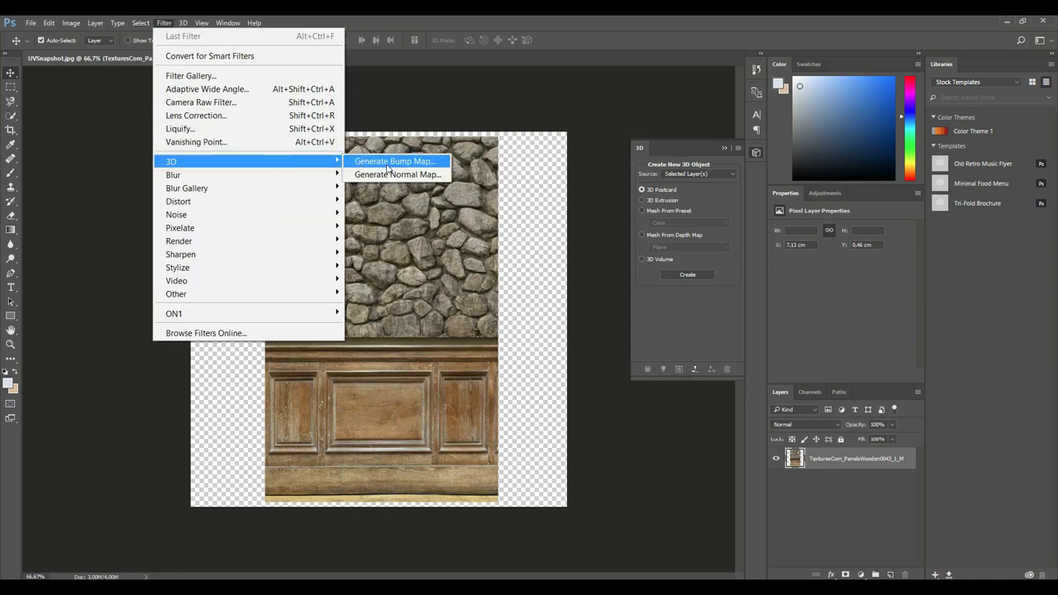
click(410, 176)
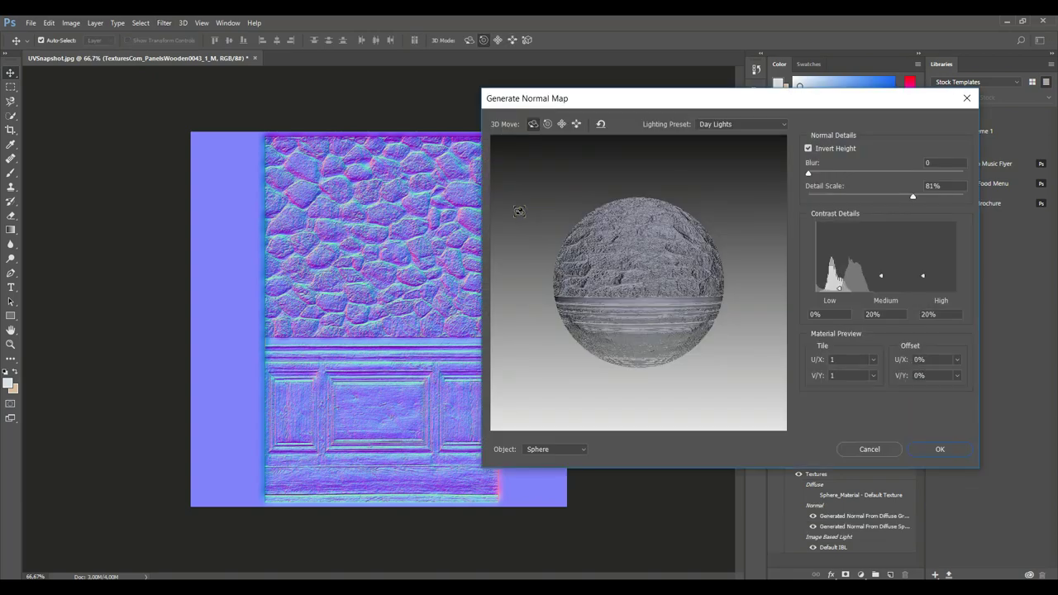
Keep Invert Height on, set Blur to 0 and Detail Scale to 97%, then apply.
click(807, 148)
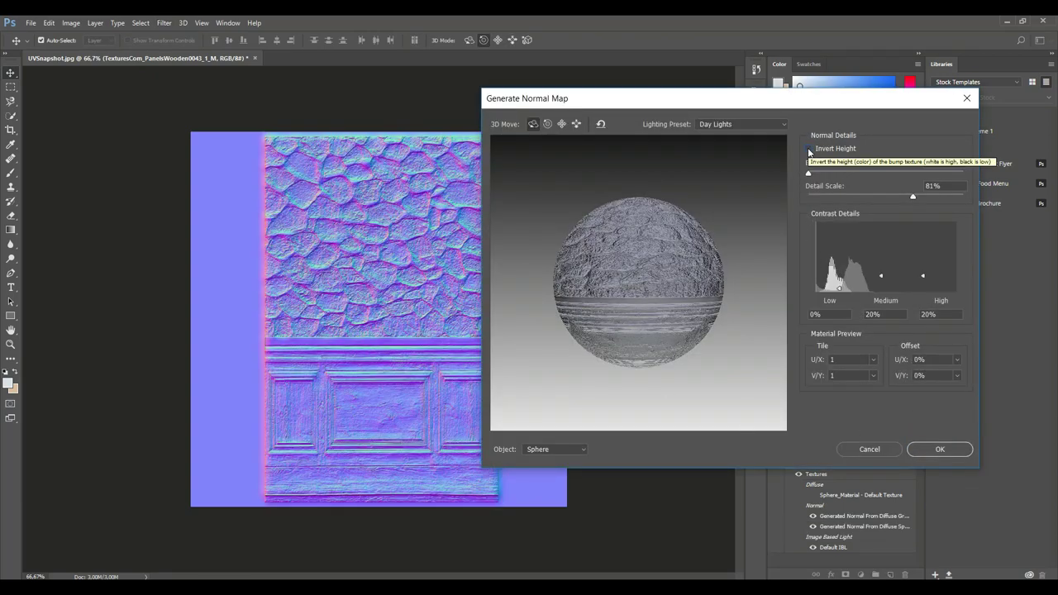
click(808, 149)
click(807, 149)
click(808, 149)
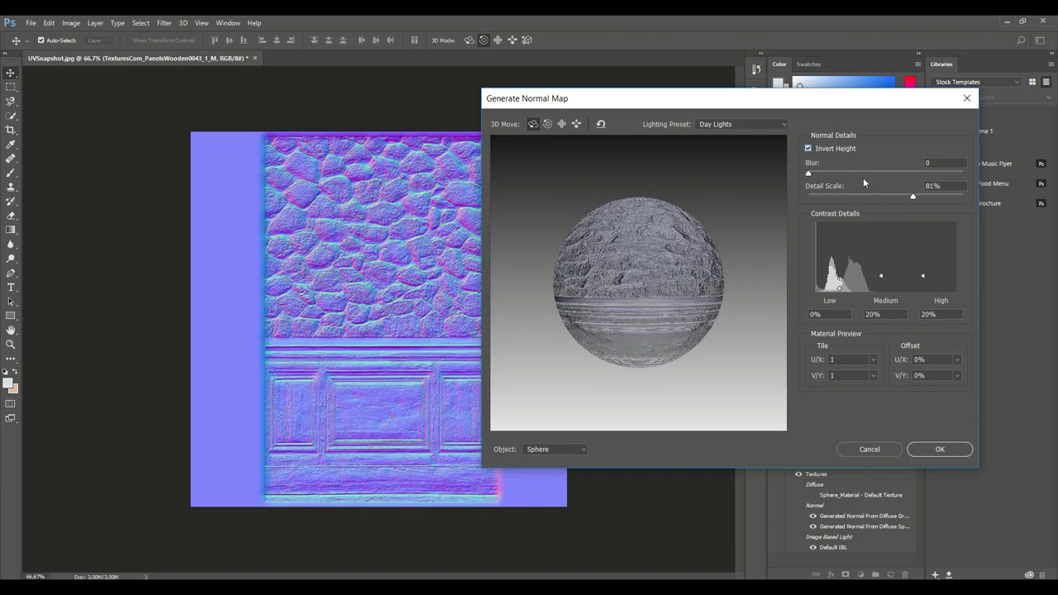
mouse_move(808, 174)
mouse_down()
mouse_move(840, 176)
mouse_move(791, 178)
mouse_up()
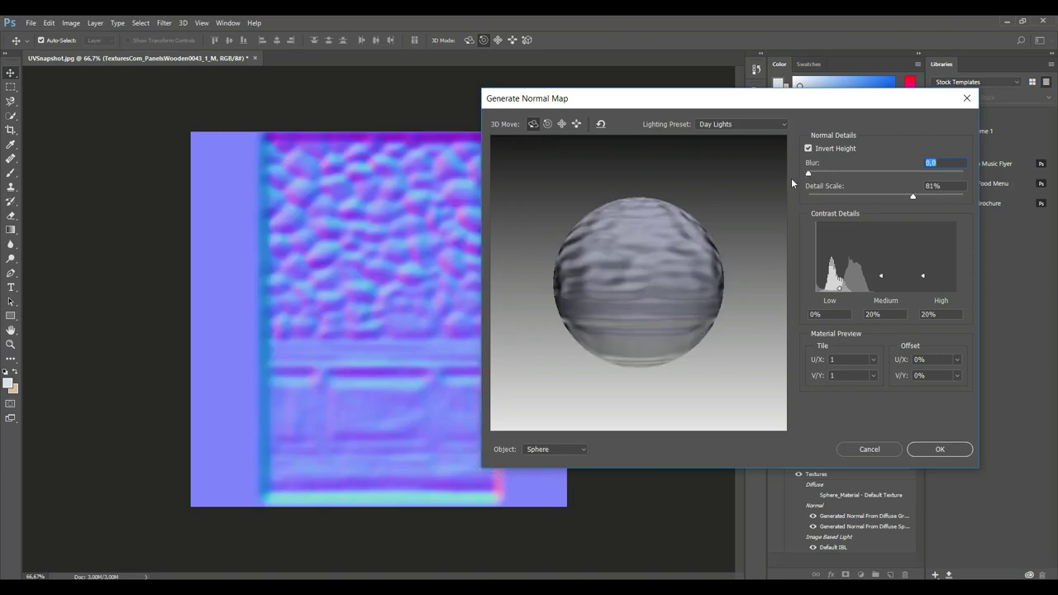
drag(915, 196, 920, 200)
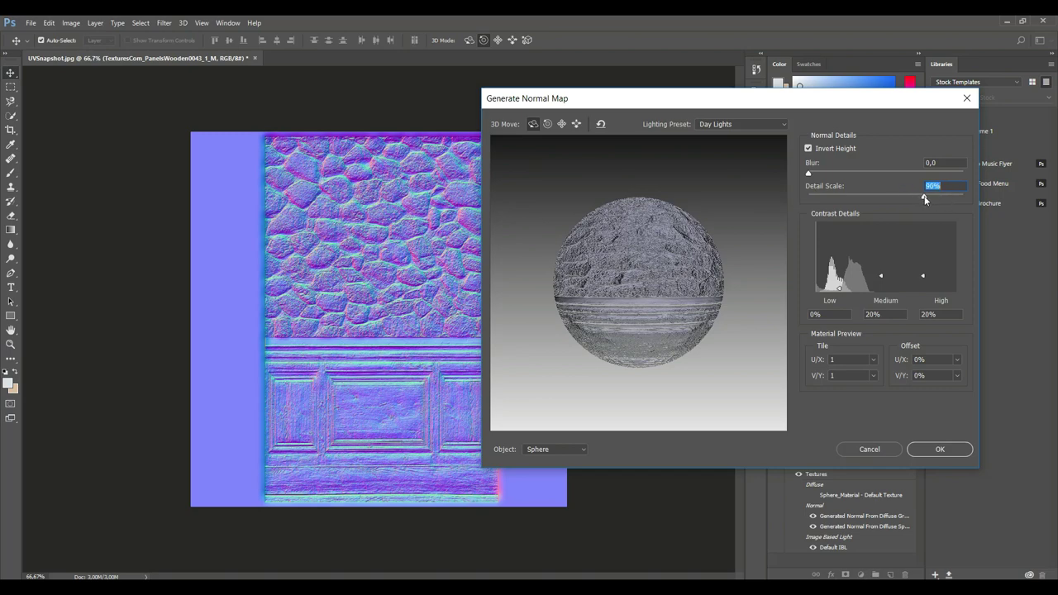
drag(925, 198, 933, 197)
click(945, 450)
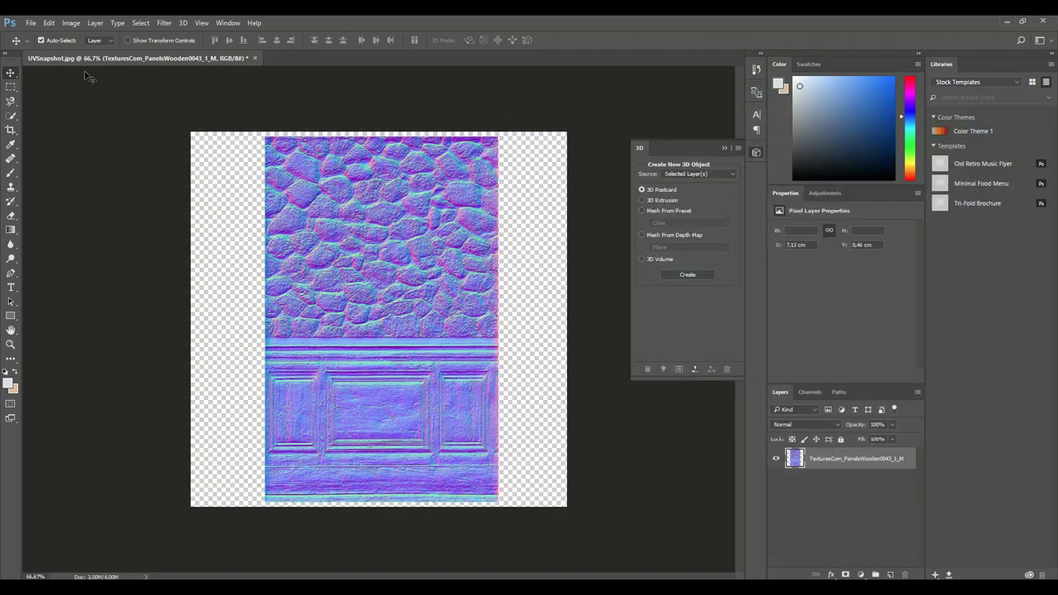
Save the normal map as a JPEG over the existing image file at maximum quality.
click(31, 22)
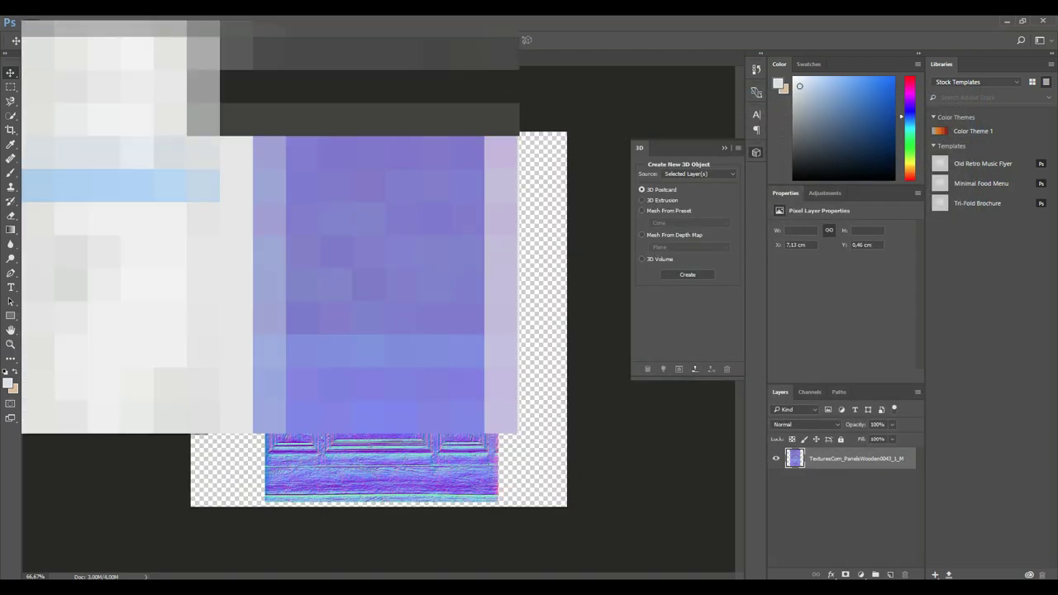
click(120, 185)
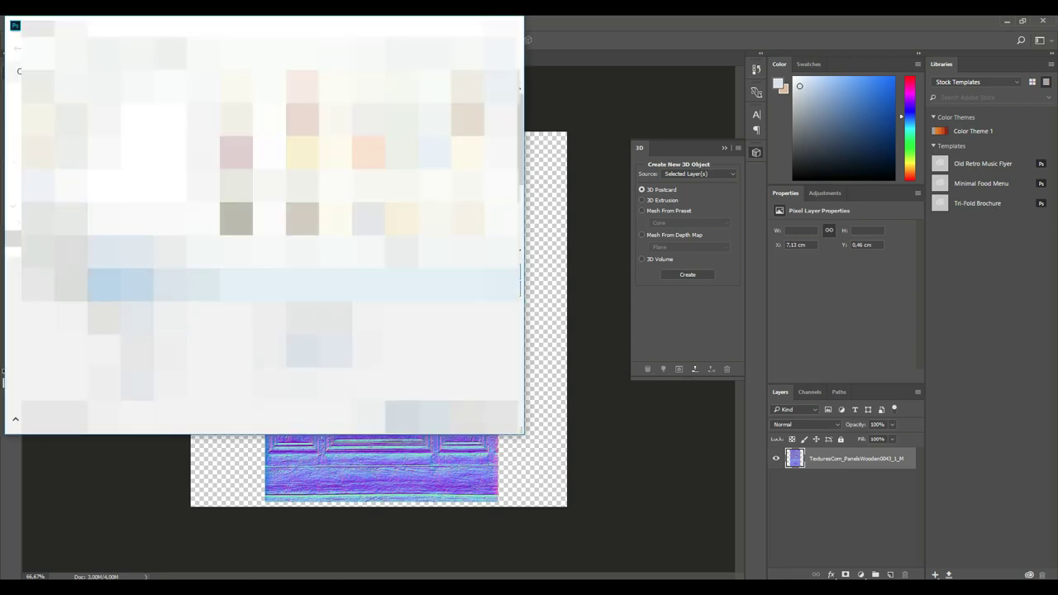
click(306, 417)
click(124, 498)
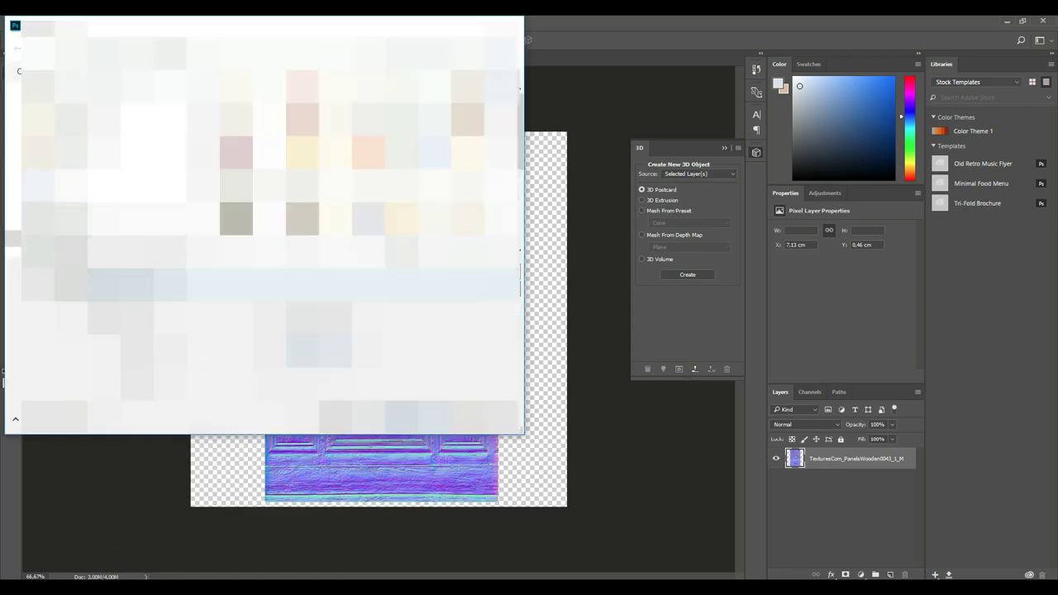
click(120, 285)
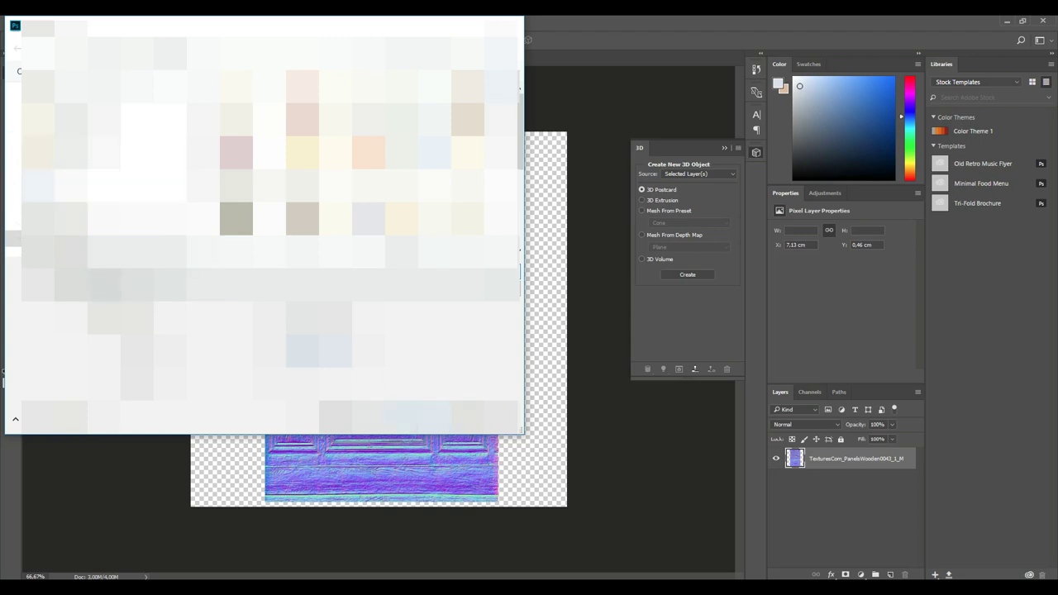
click(401, 417)
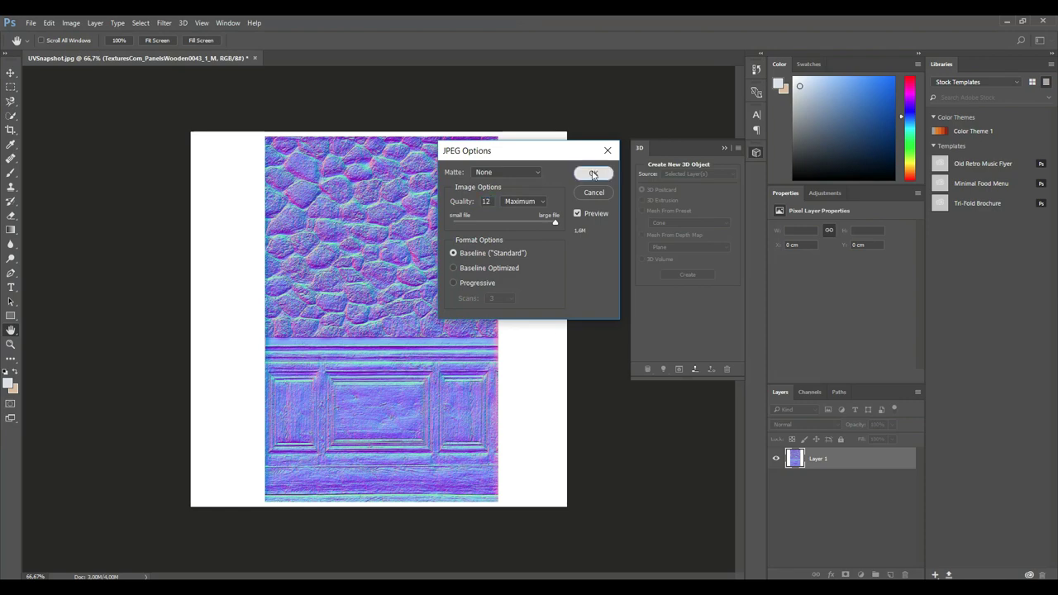
click(590, 173)
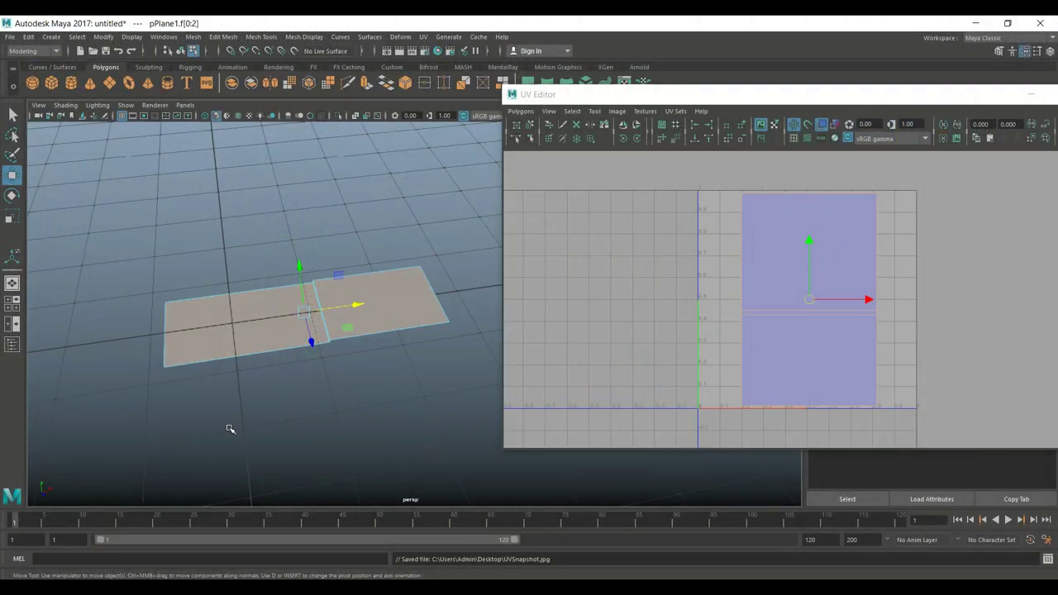
Select the whole wall plane in object mode and export it as Wall.obj.
key(F8)
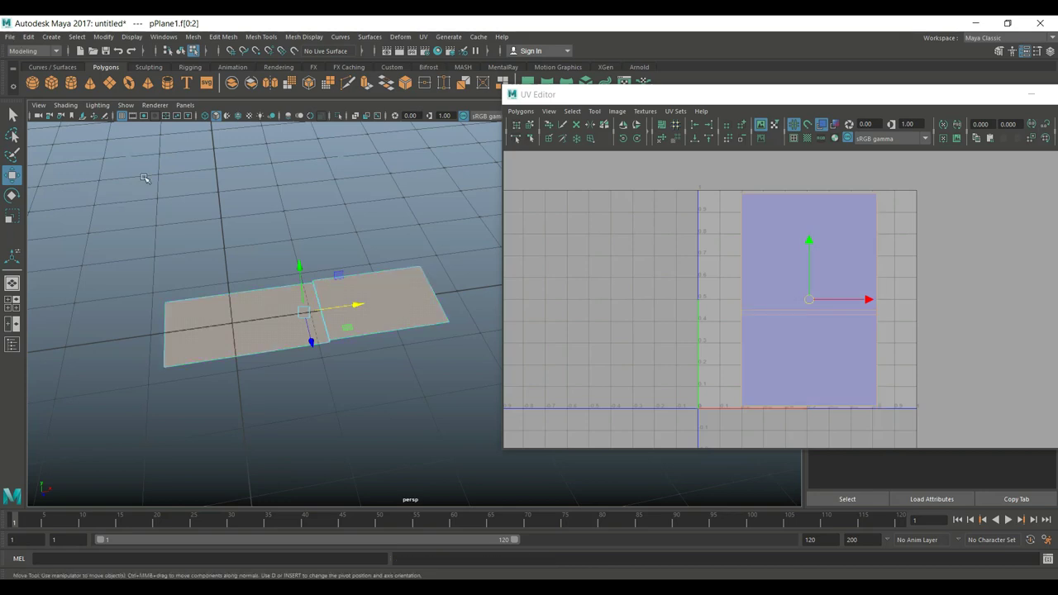
right_drag(240, 272, 252, 315)
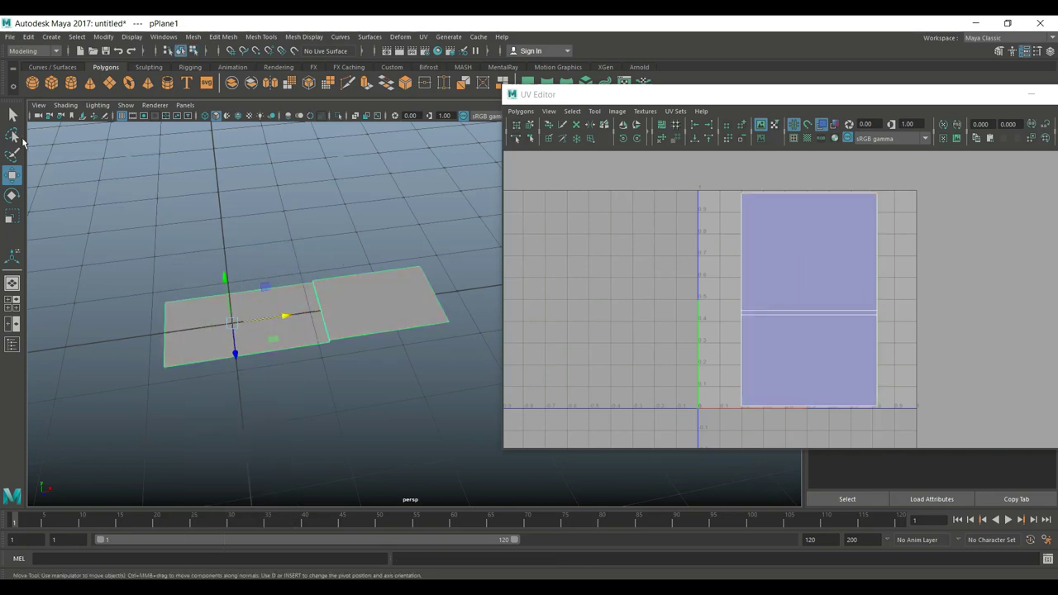
click(9, 37)
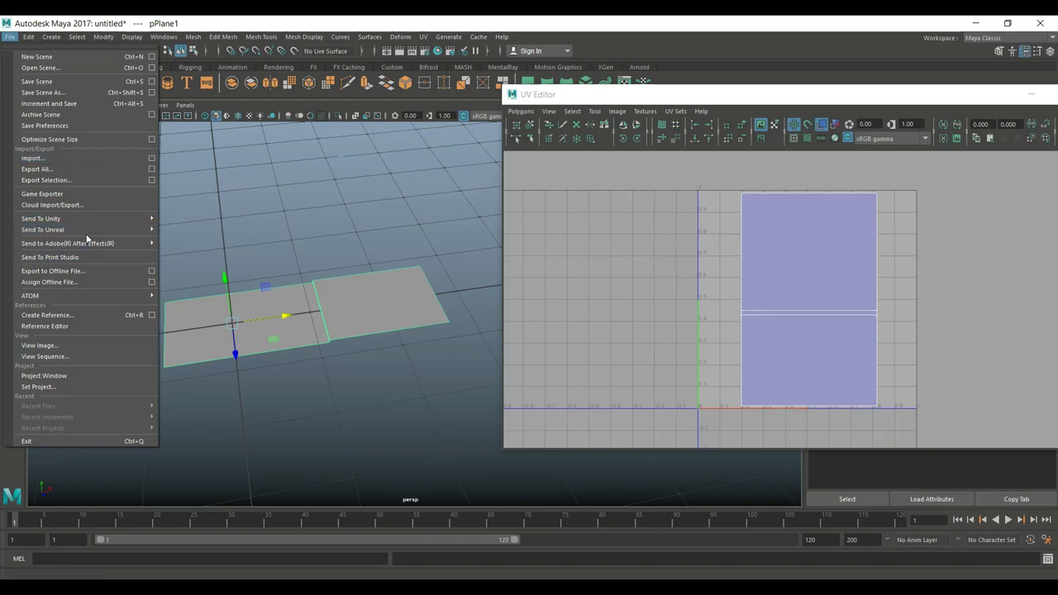
click(107, 180)
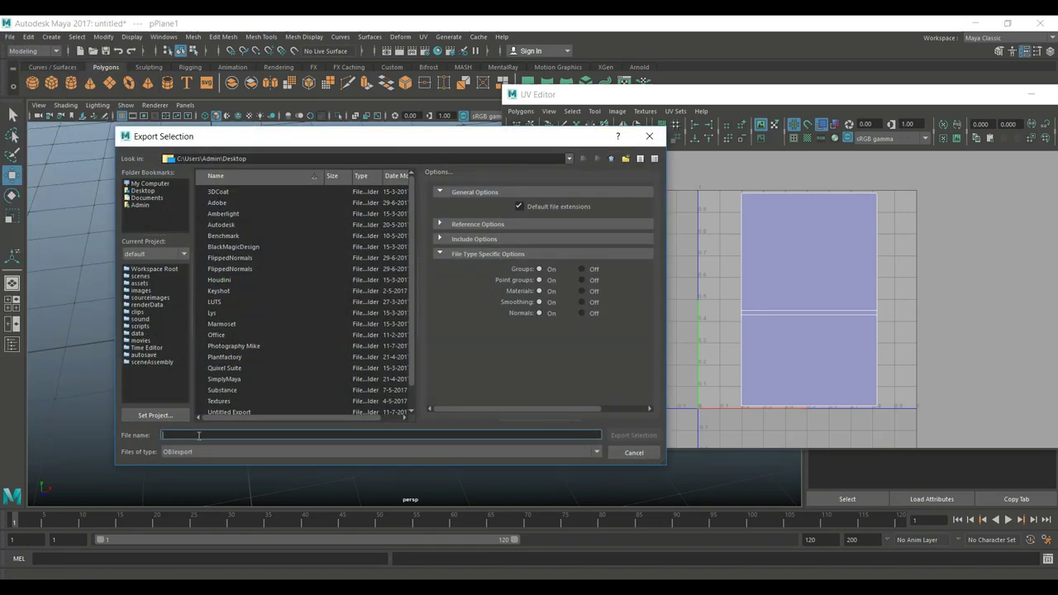
text(Wall)
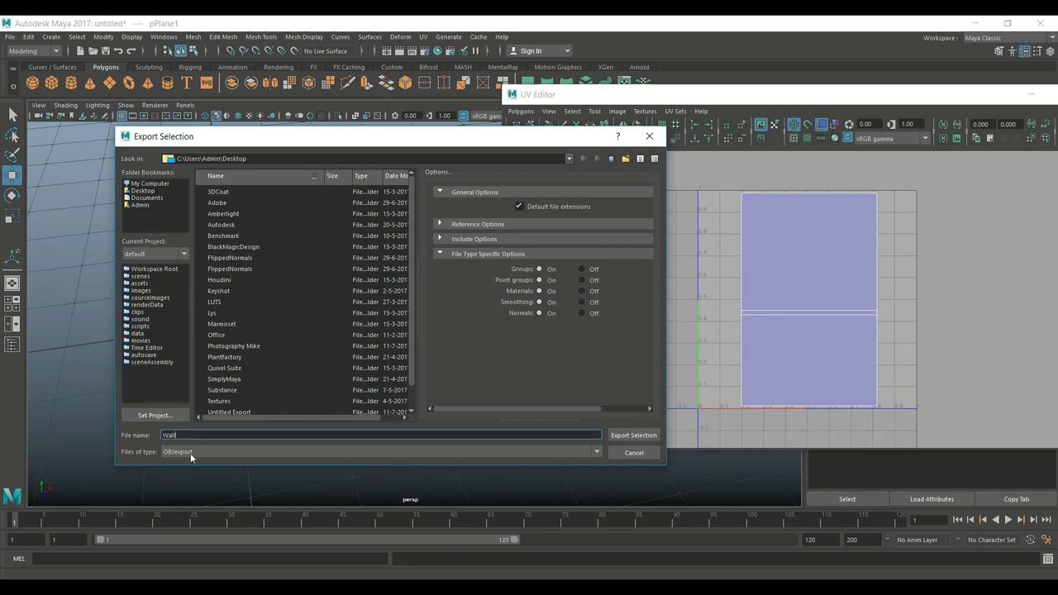
click(644, 435)
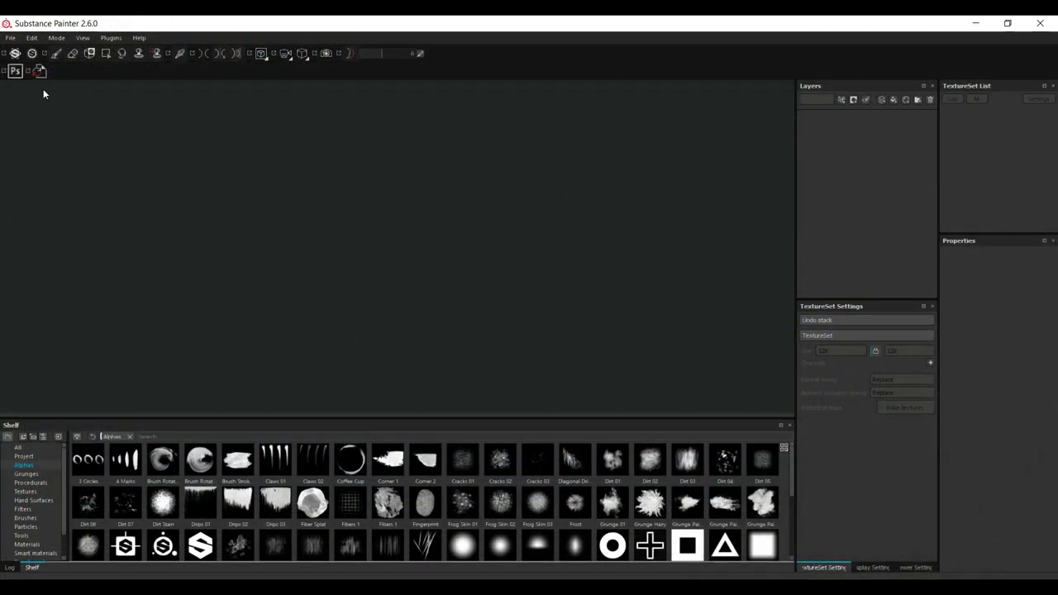
Create a new project from Wall.obj, adding Diffuse.jpg and Normal.jpg to import.
click(10, 39)
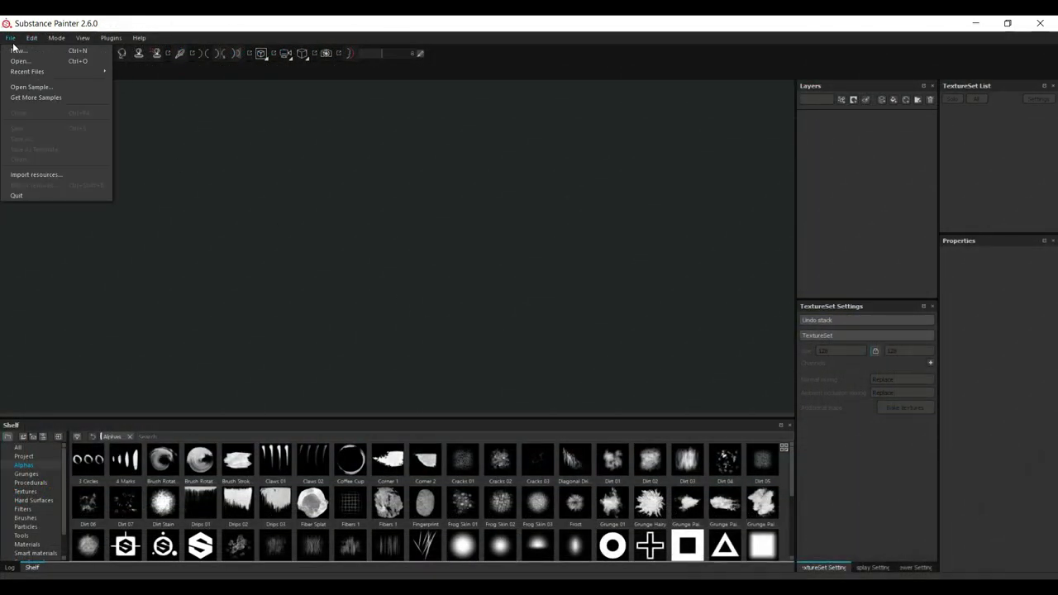
click(16, 50)
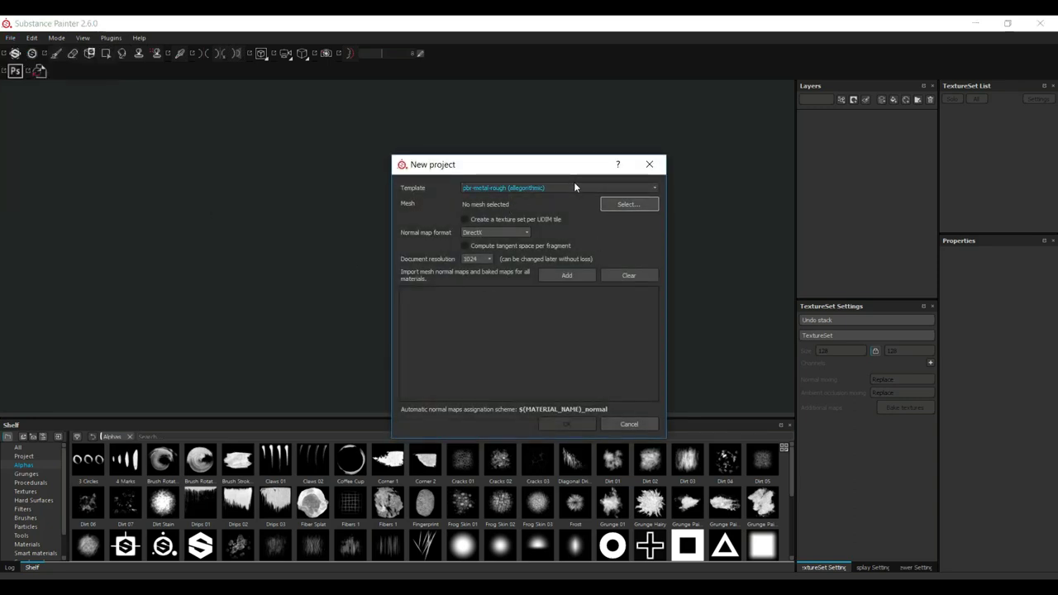
click(629, 205)
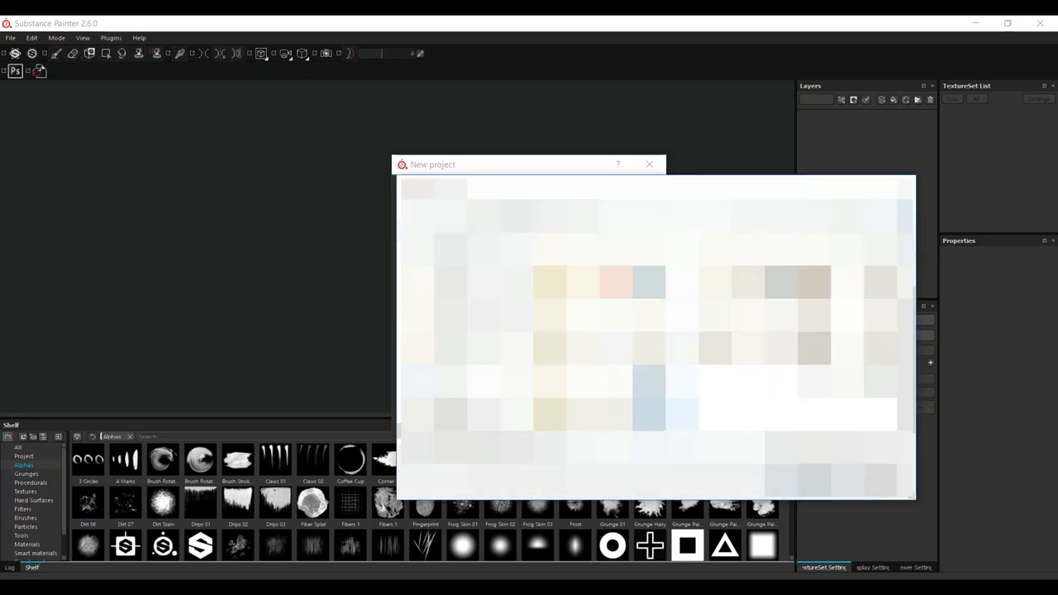
click(805, 479)
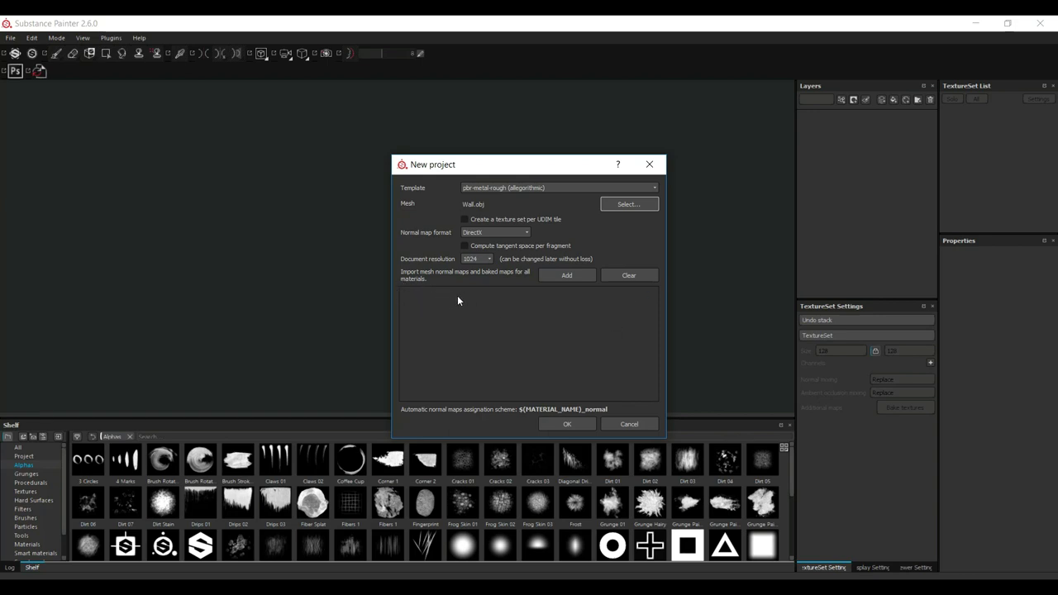
click(576, 279)
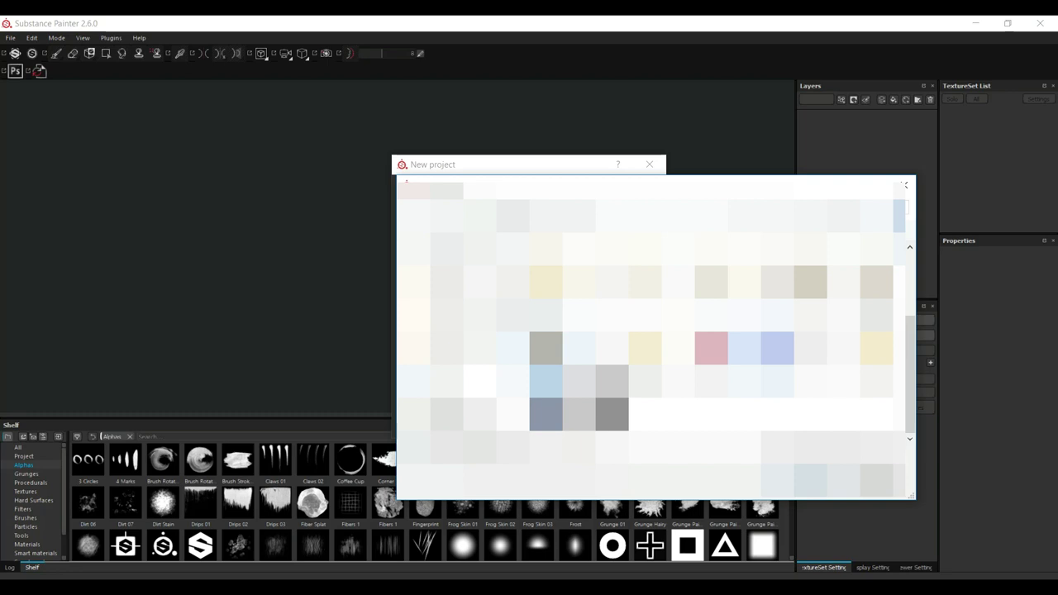
key(Return)
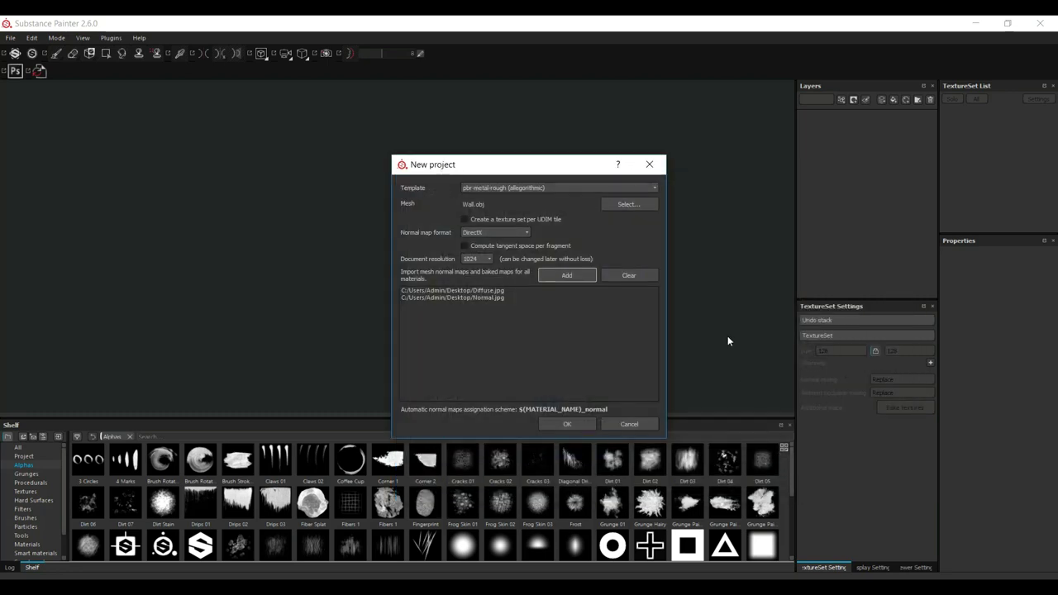
click(566, 423)
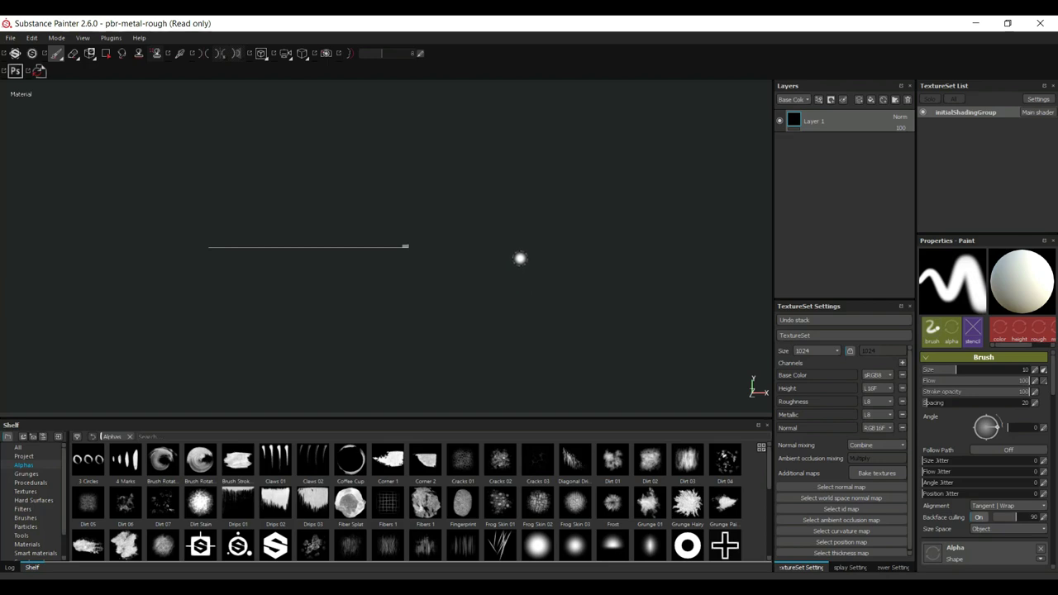
Bake Normal, World space normal, Ambient occlusion, Curvature and Position maps for initialShadingGroup.
alt+drag(520, 258, 208, 322)
alt+drag(566, 324, 594, 301)
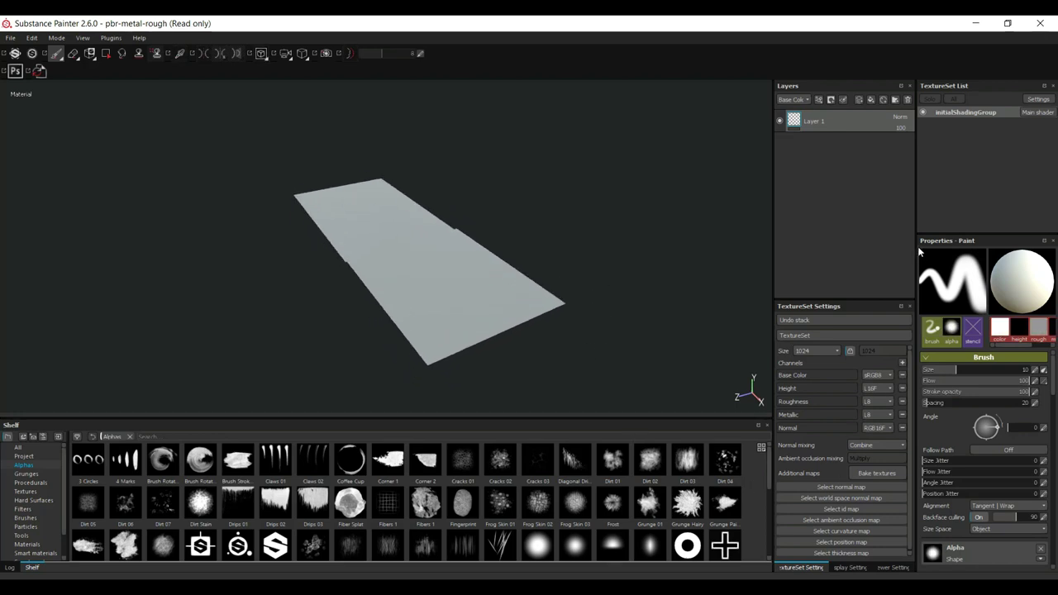
click(871, 473)
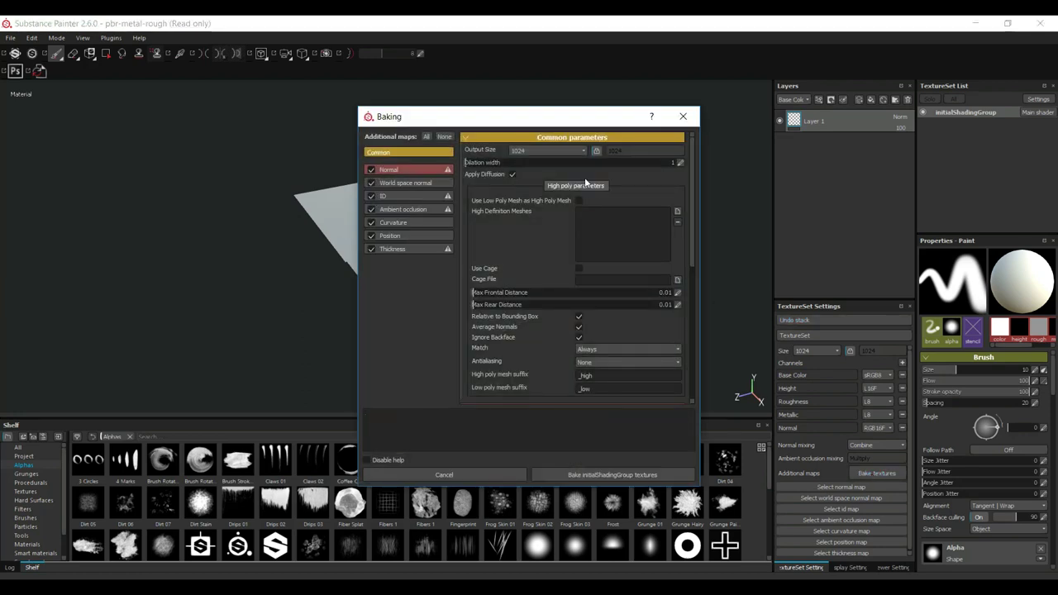
click(629, 476)
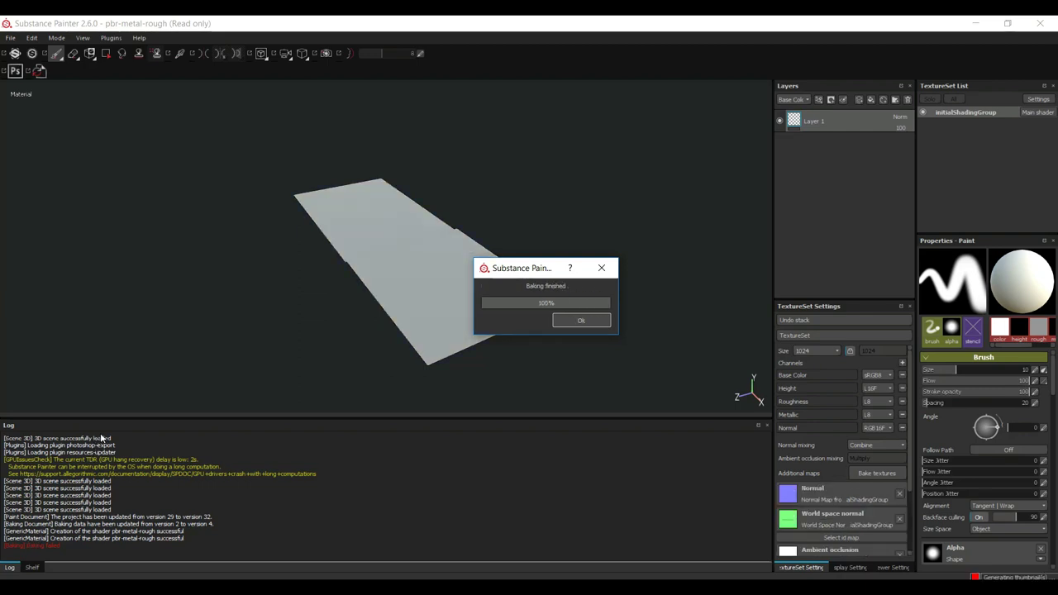
scroll(864, 509, down, 2)
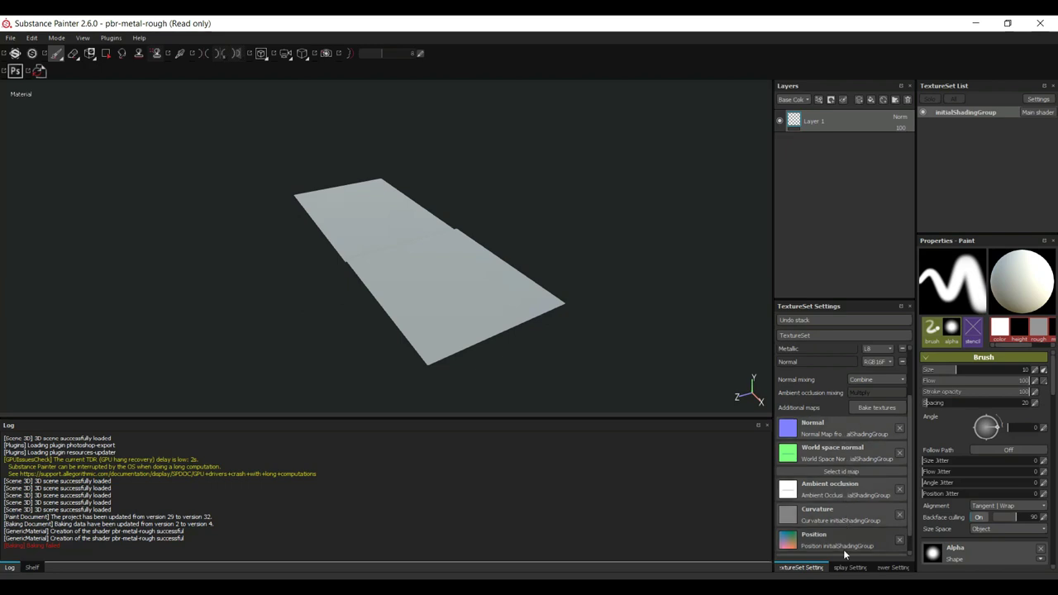
scroll(568, 362, down, 2)
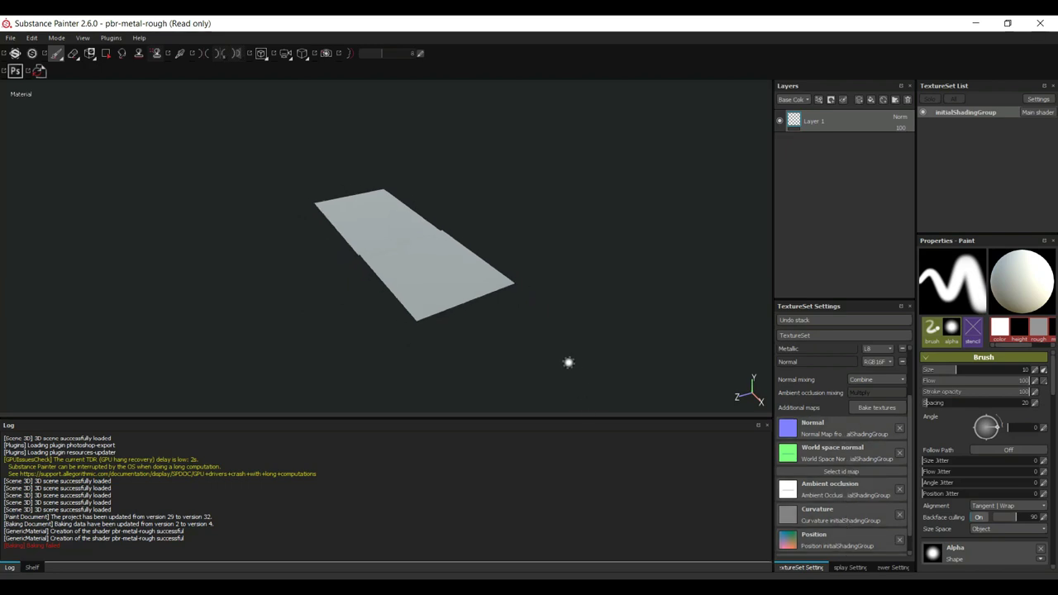
scroll(598, 344, up, 2)
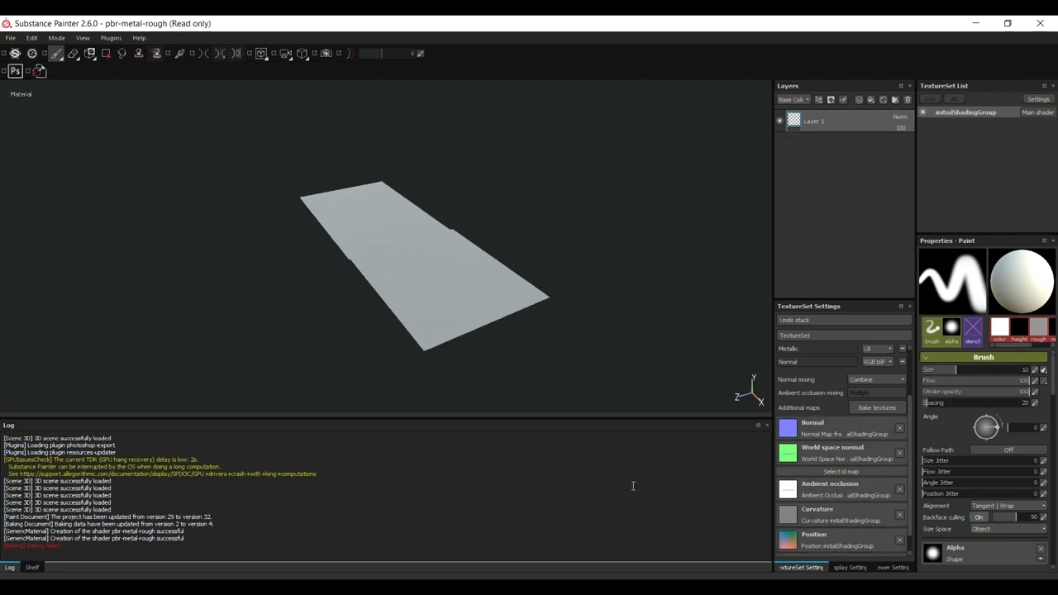
click(85, 39)
Reset the UI to its default layout and show the Textures category in the shelf.
click(93, 87)
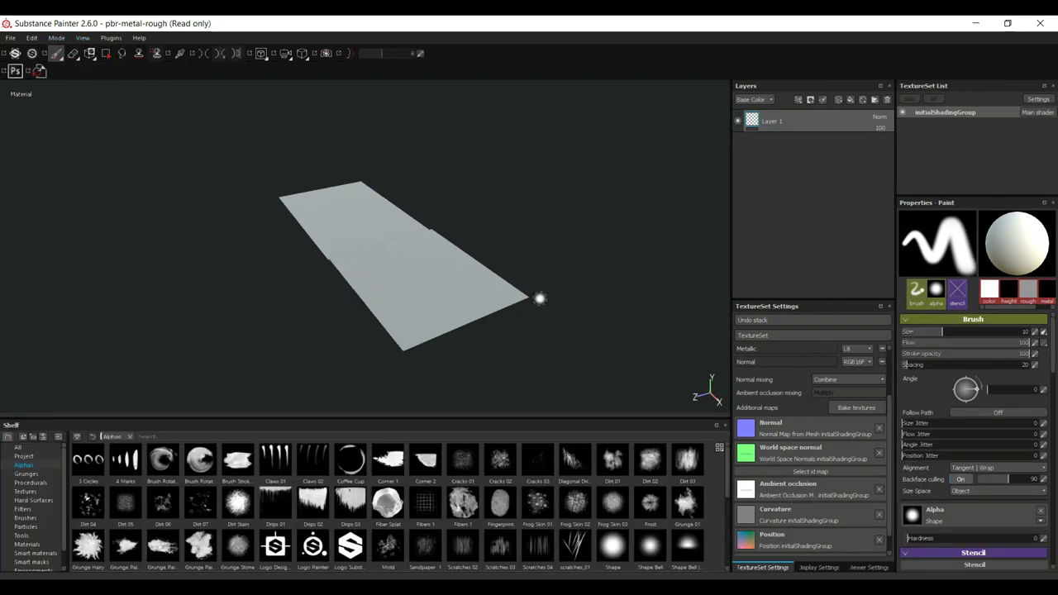
alt+drag(538, 300, 481, 299)
click(25, 493)
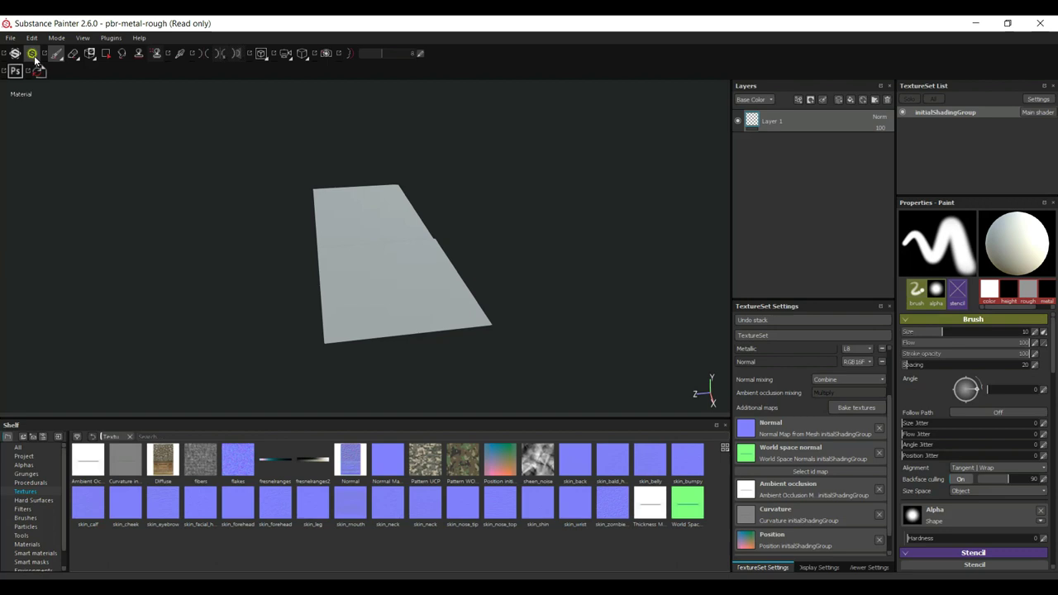
click(11, 38)
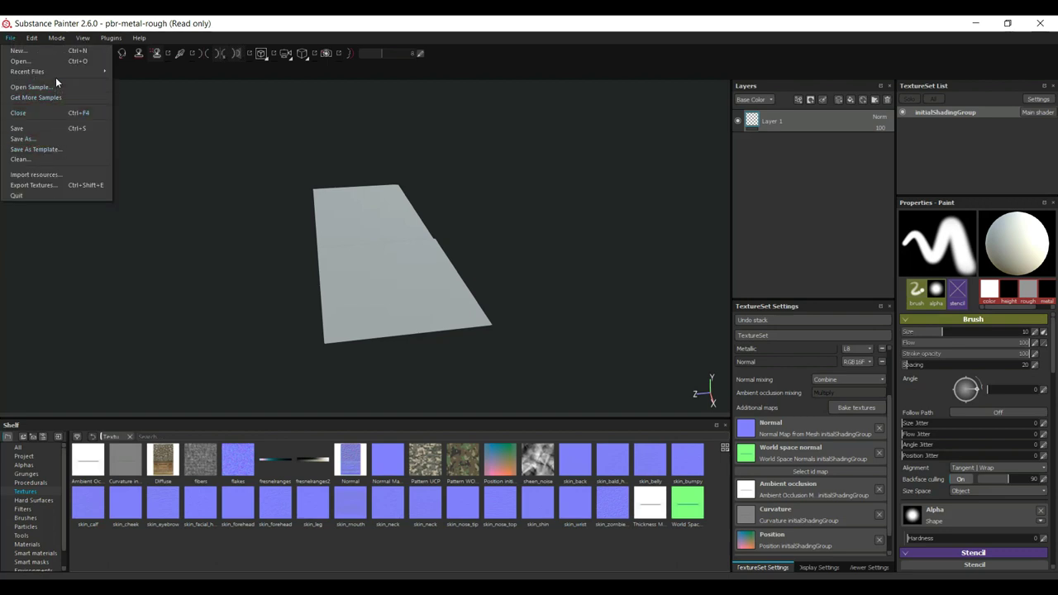
click(59, 176)
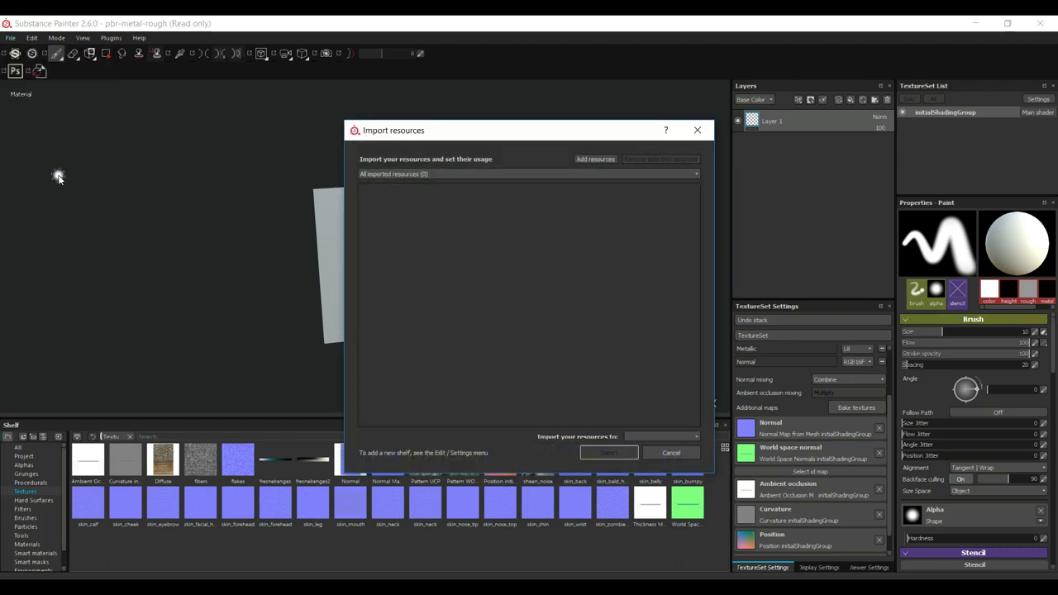
Import Diffuse.jpg and Normal.jpg with texture usage into the current session.
click(596, 159)
scroll(610, 289, down, 3)
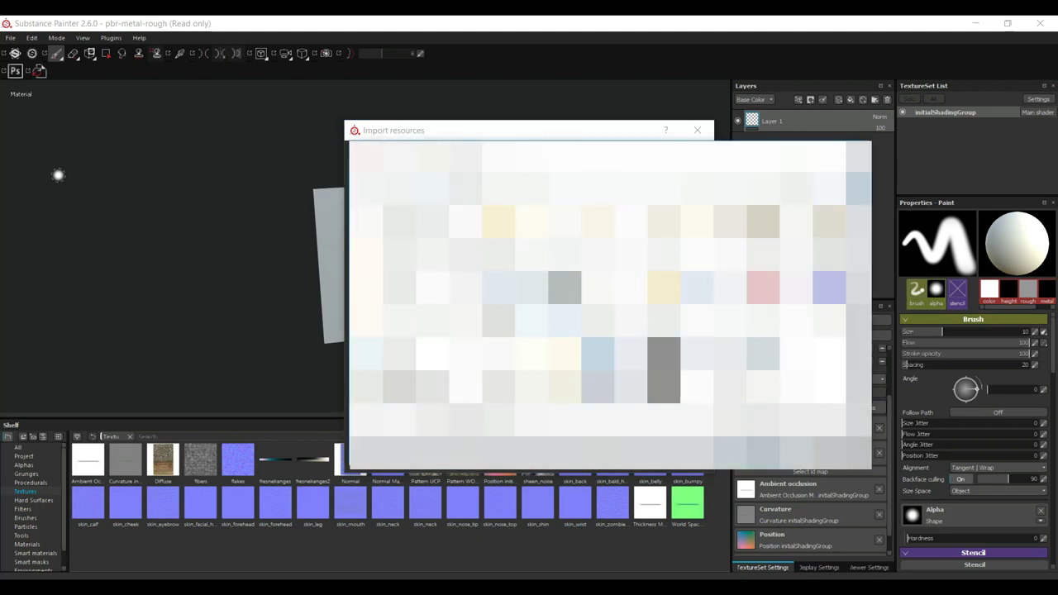
click(767, 450)
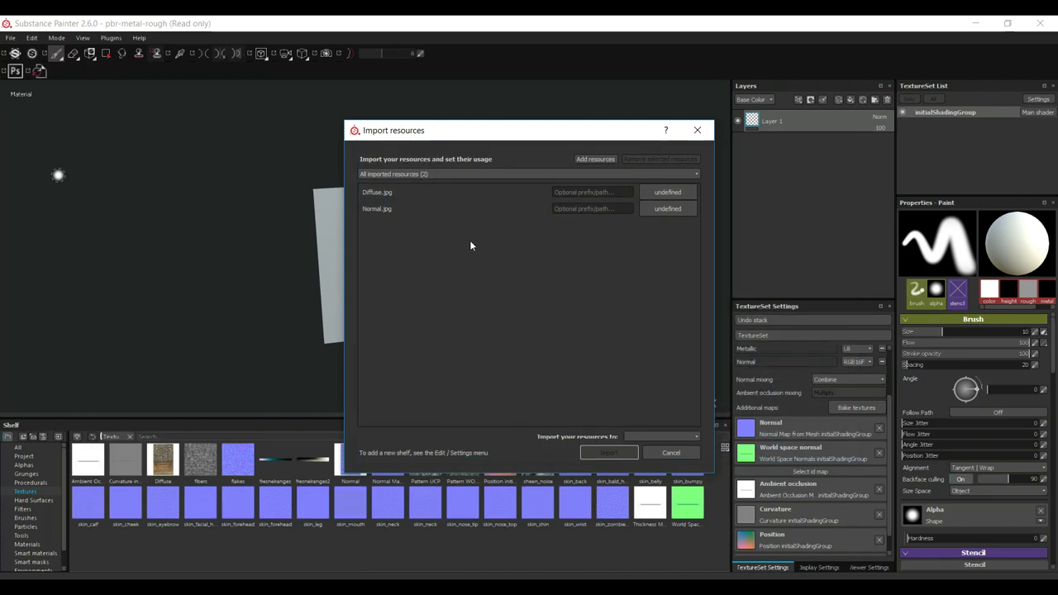
click(670, 195)
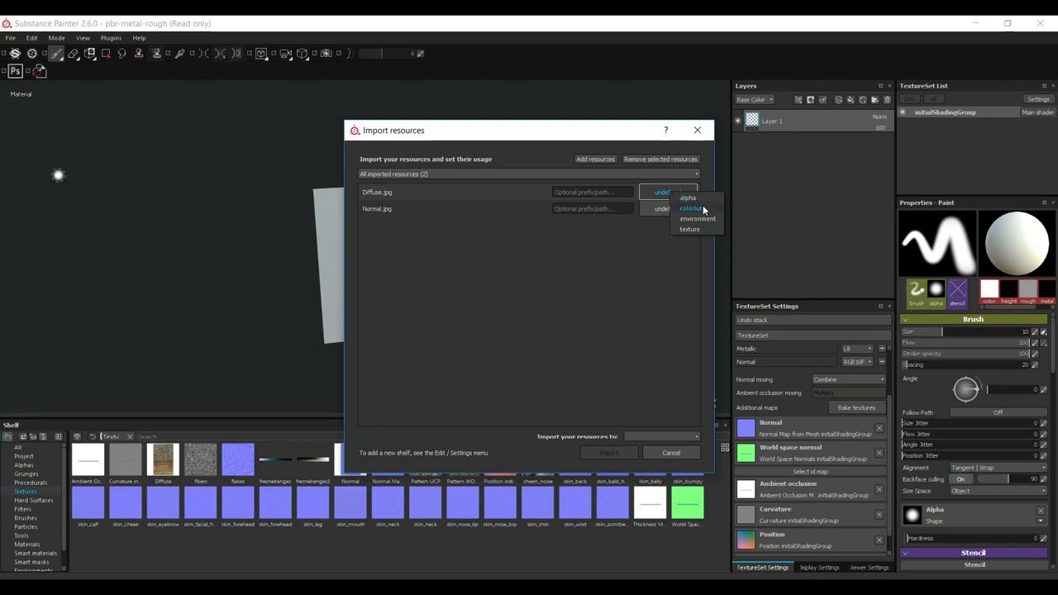
click(692, 228)
click(666, 209)
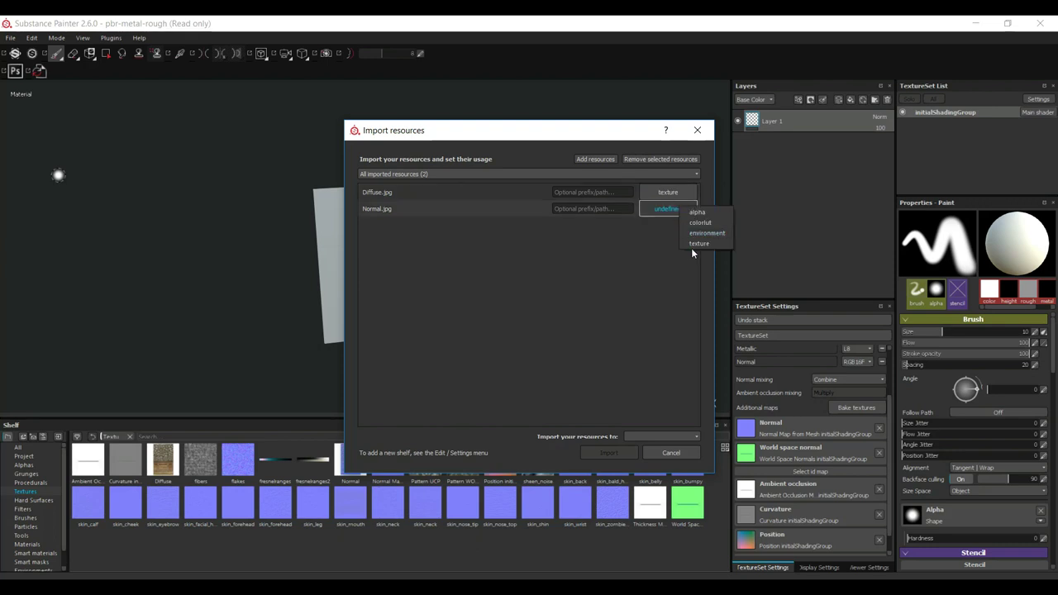
click(696, 243)
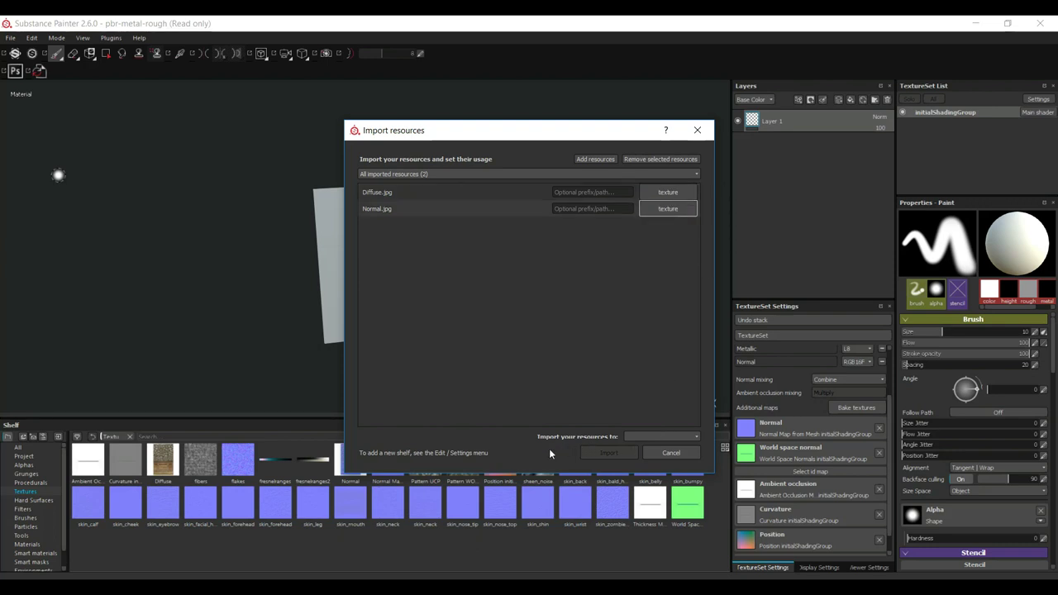
click(653, 437)
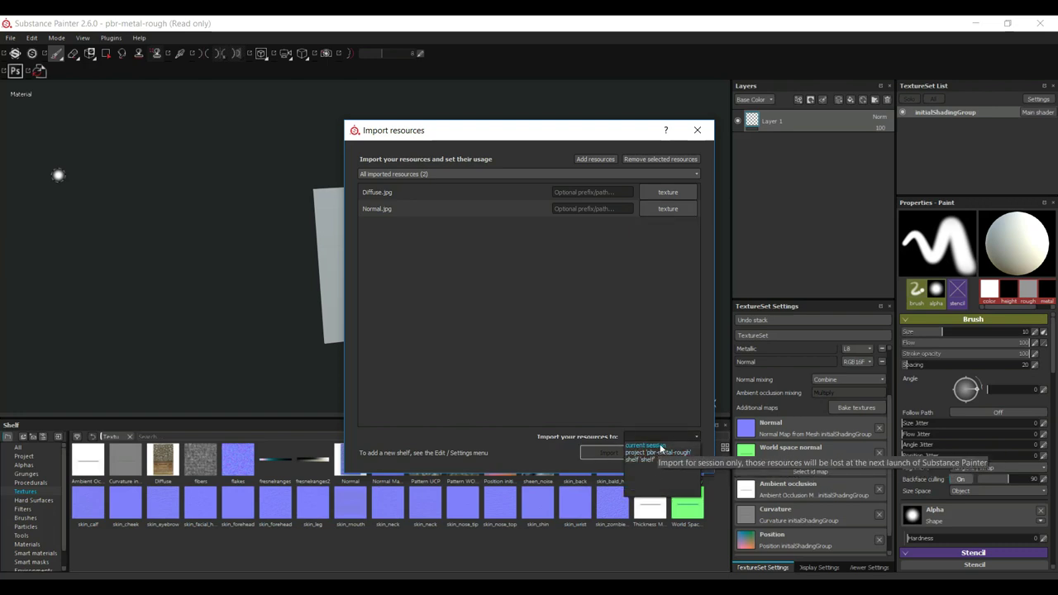
click(659, 445)
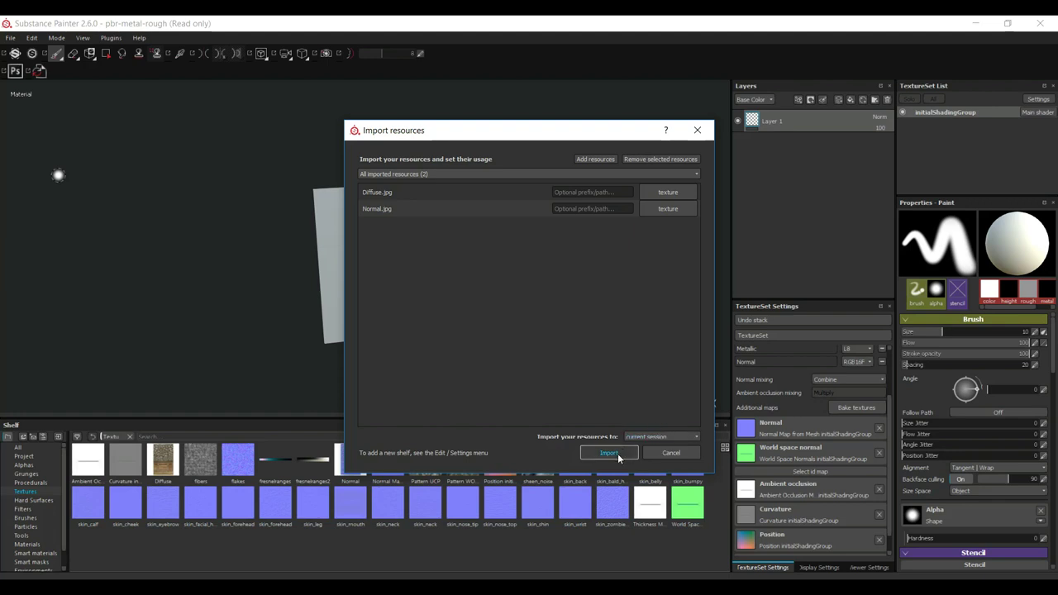
click(610, 454)
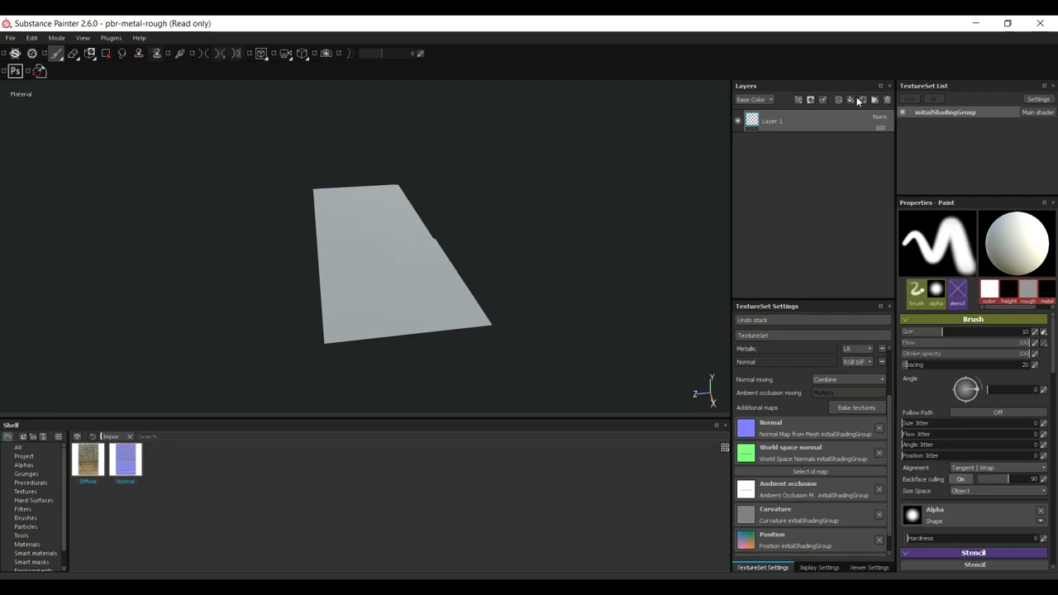
Add Fill layer 1 above Layer 1 and keep its color channel enabled.
click(848, 100)
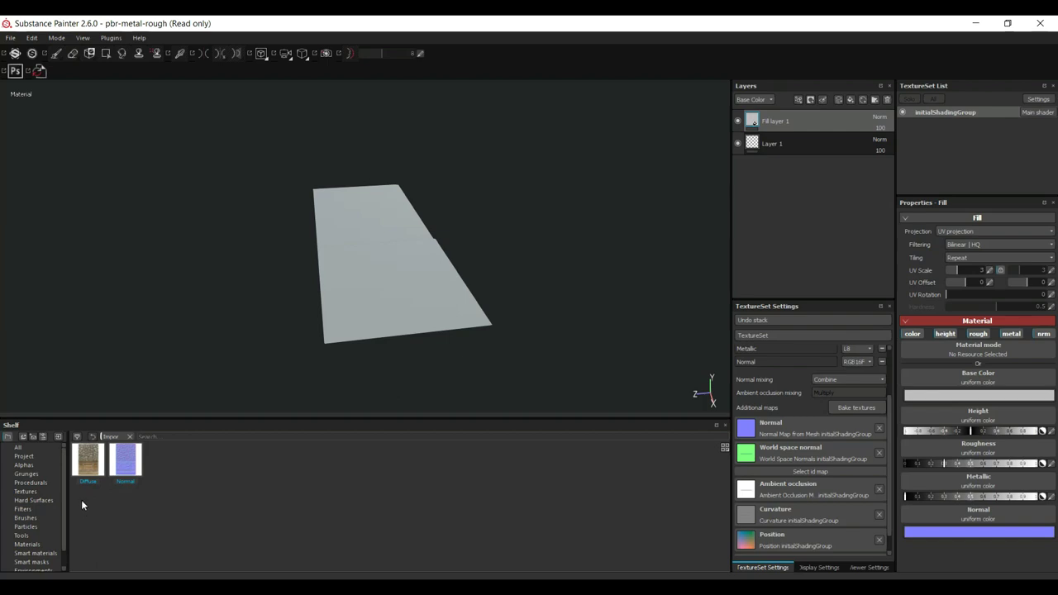
click(913, 335)
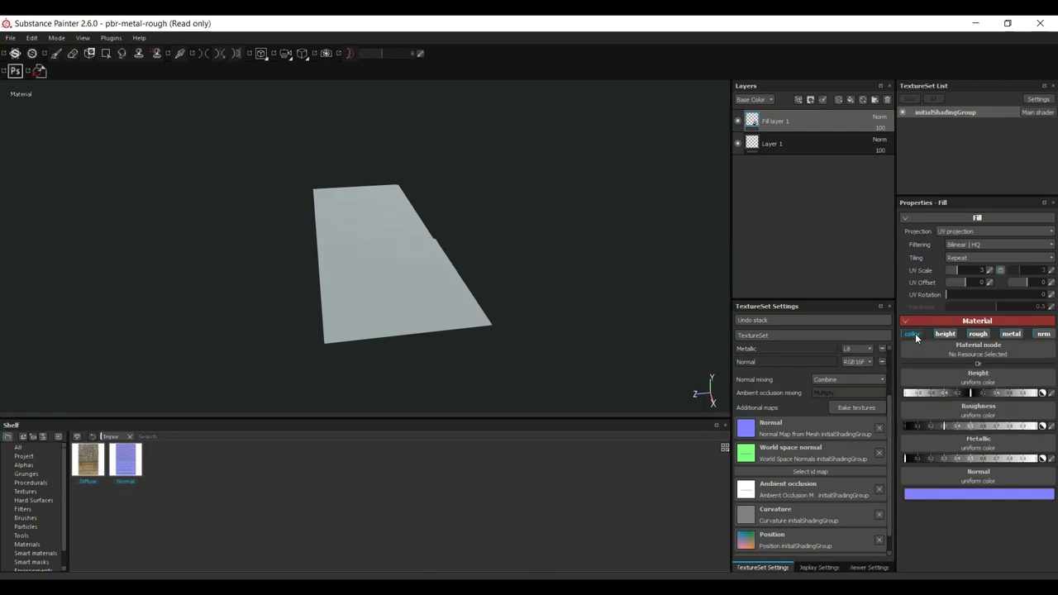
click(912, 333)
click(912, 333)
click(913, 334)
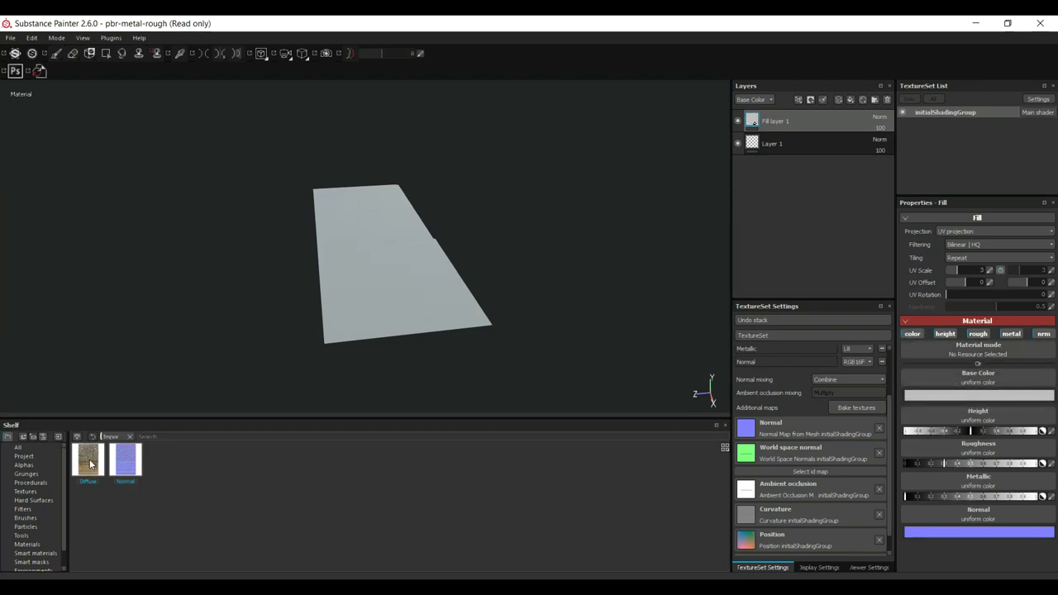
Drop the Diffuse texture into Fill layer 1's Base Color and set UV Scale to 1.
drag(91, 464, 1009, 380)
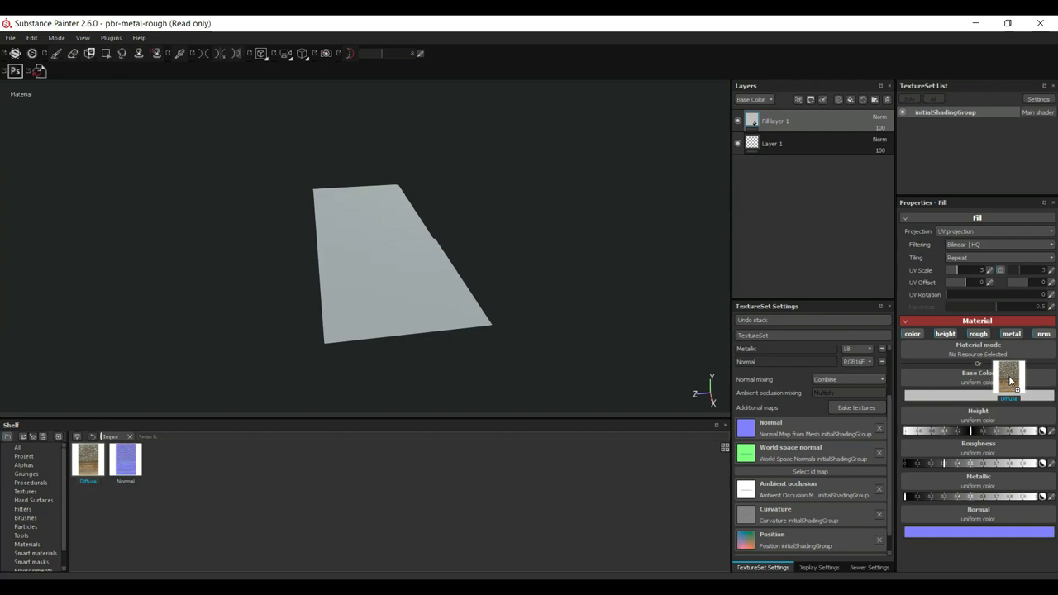
drag(1010, 380, 1009, 380)
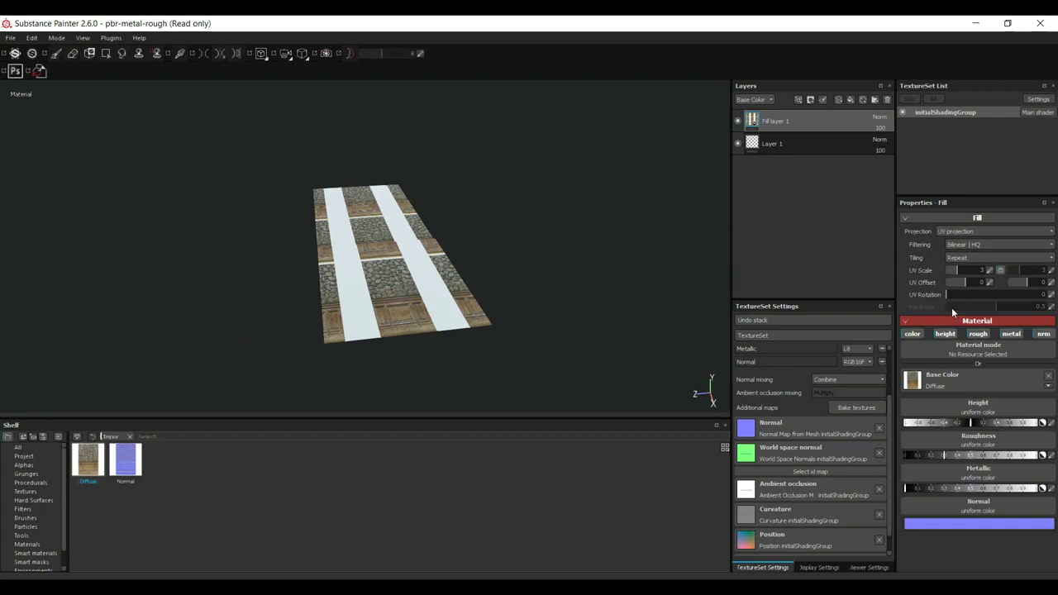
click(989, 271)
text(1)
key(Return)
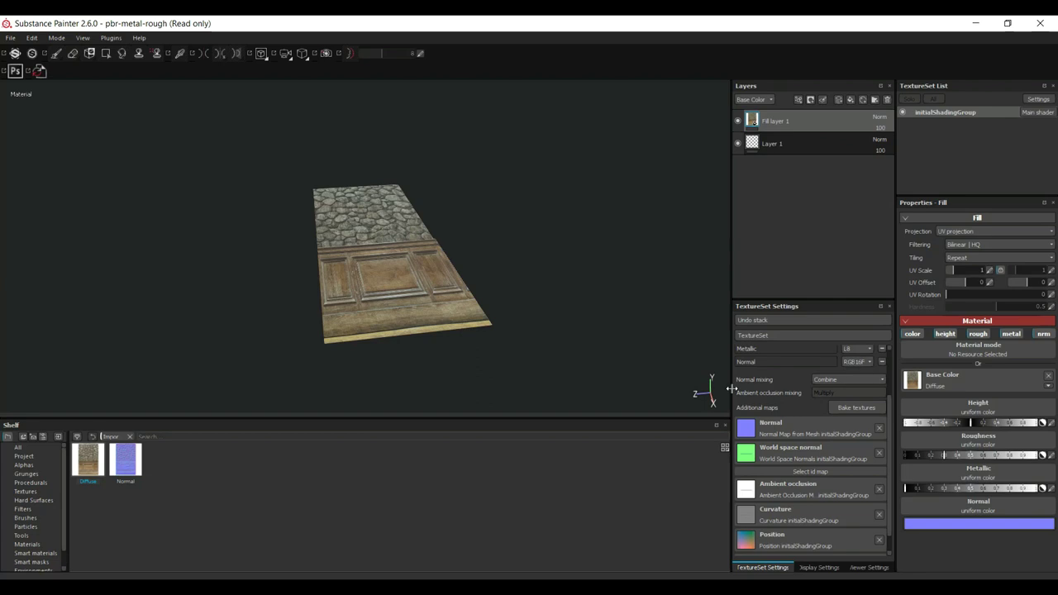
mouse_move(532, 252)
alt+mouse_down()
mouse_move(524, 323)
mouse_move(503, 328)
mouse_move(459, 227)
mouse_move(511, 246)
mouse_move(537, 270)
alt+mouse_up()
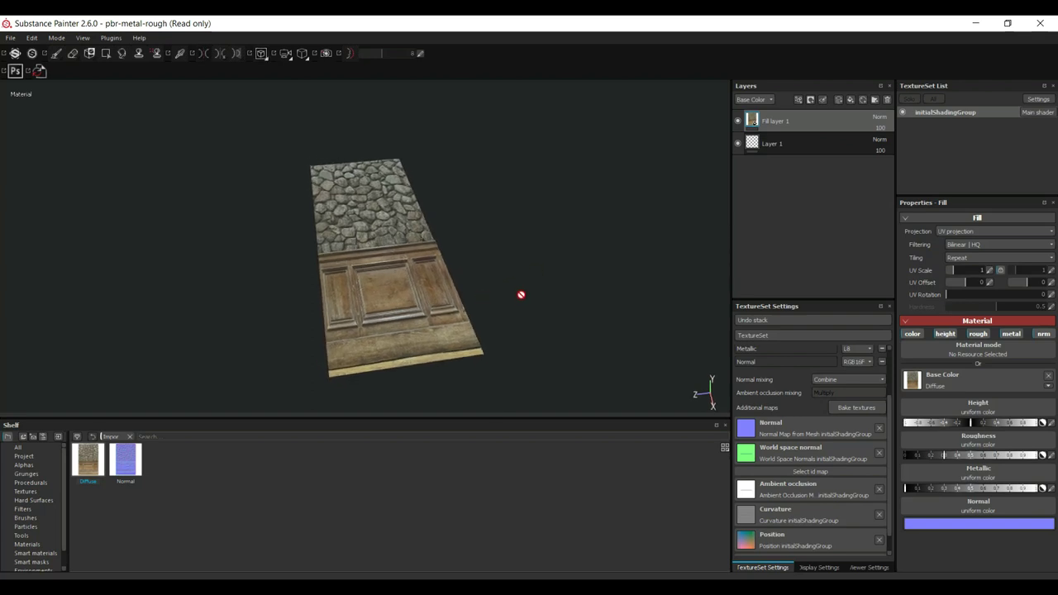
Enable the height channel and drop the Normal texture into the Height slot.
click(946, 334)
click(948, 334)
drag(129, 463, 997, 405)
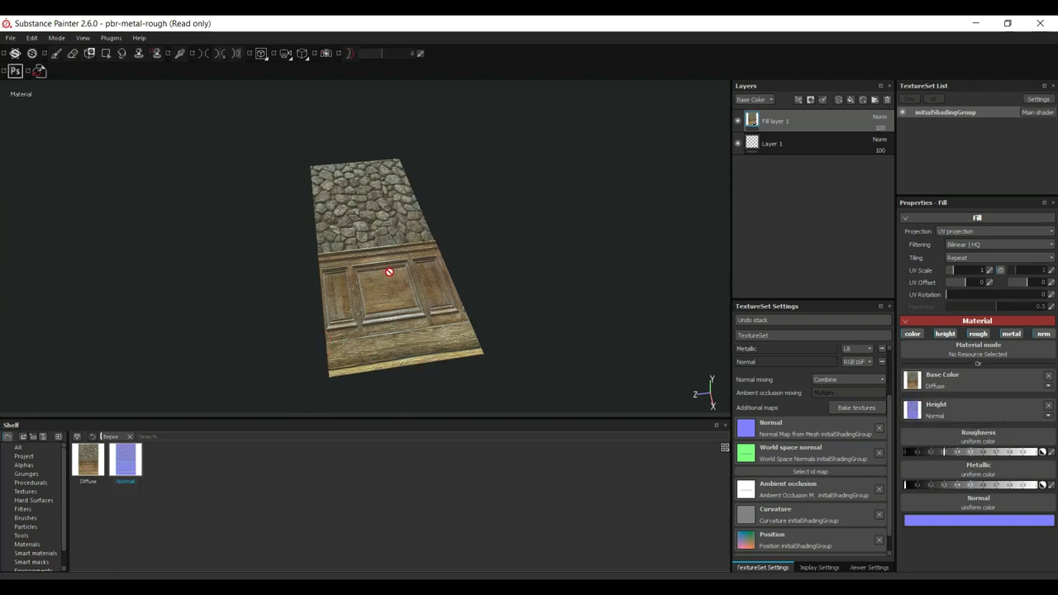
Orbit, zoom and pan around the wall to inspect the new stone-and-wood relief.
scroll(460, 291, down, 2)
scroll(462, 292, up, 3)
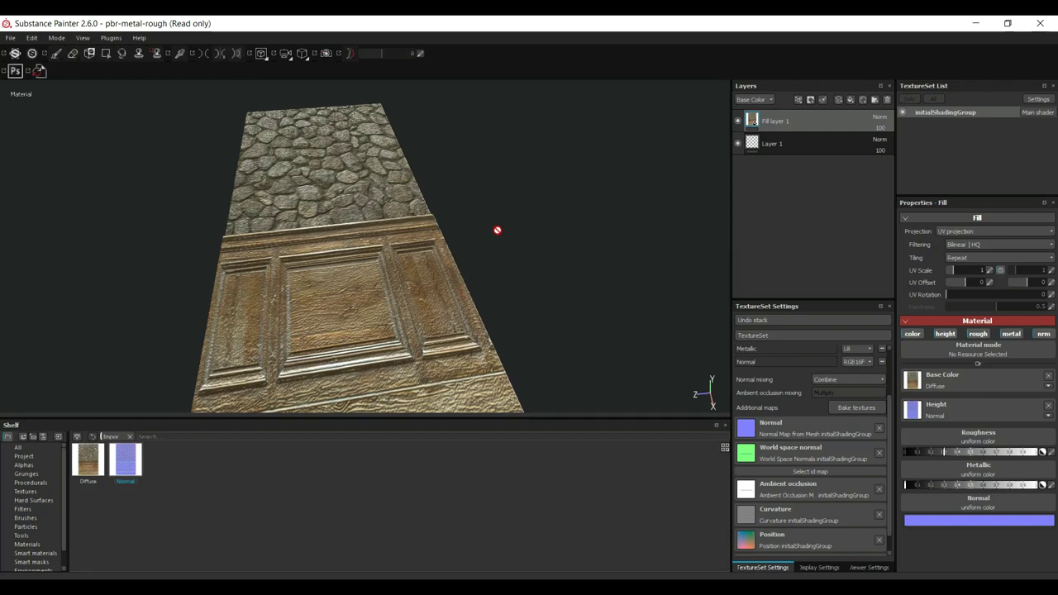
scroll(483, 276, up, 2)
alt+drag(483, 276, 366, 338)
scroll(383, 349, down, 2)
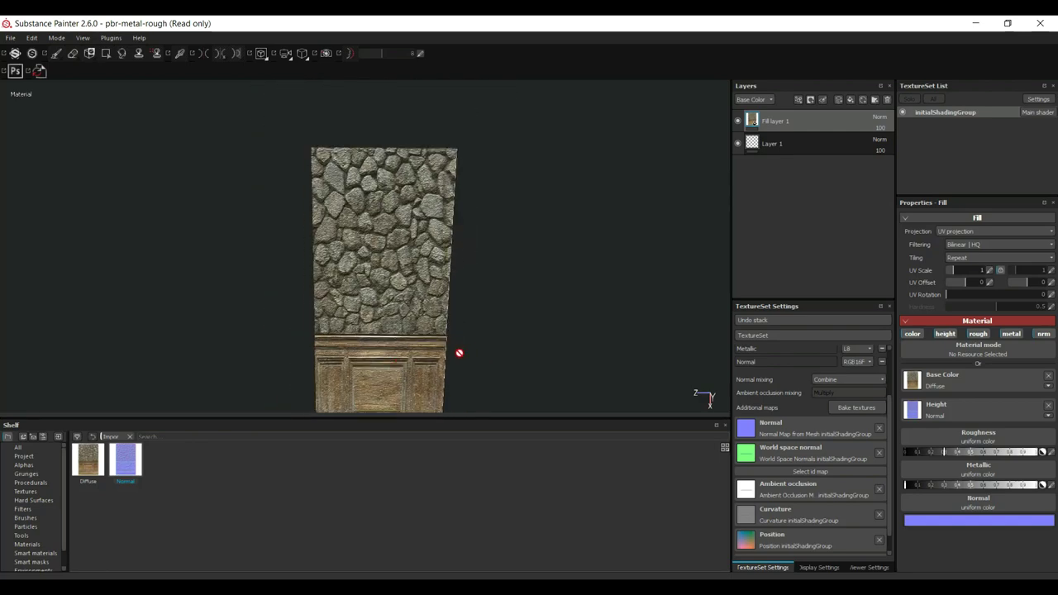
alt+middle_drag(459, 353, 482, 278)
scroll(491, 285, up, 1)
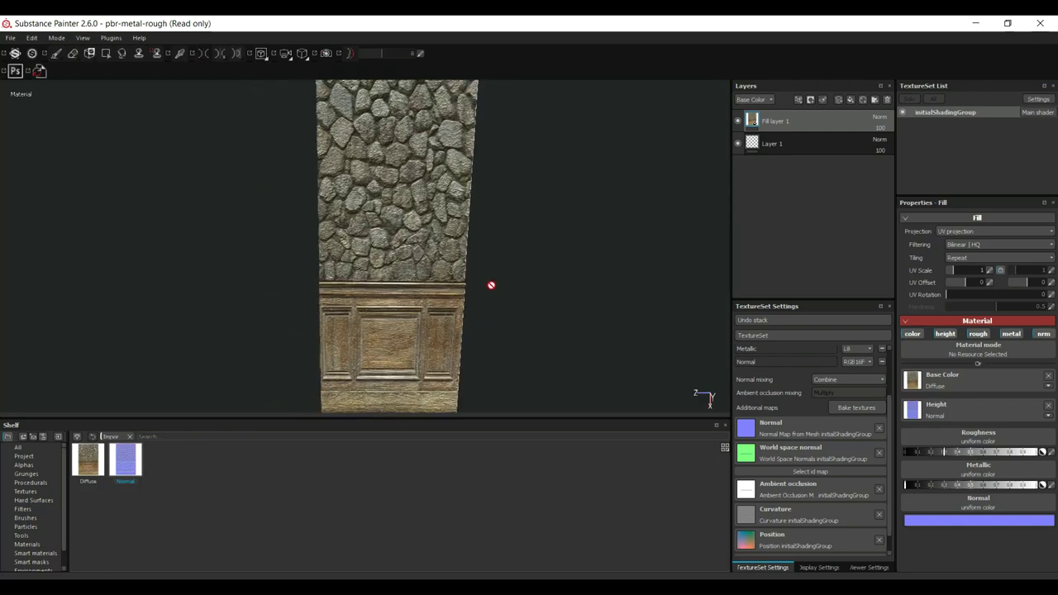
scroll(491, 285, down, 2)
alt+drag(493, 288, 496, 289)
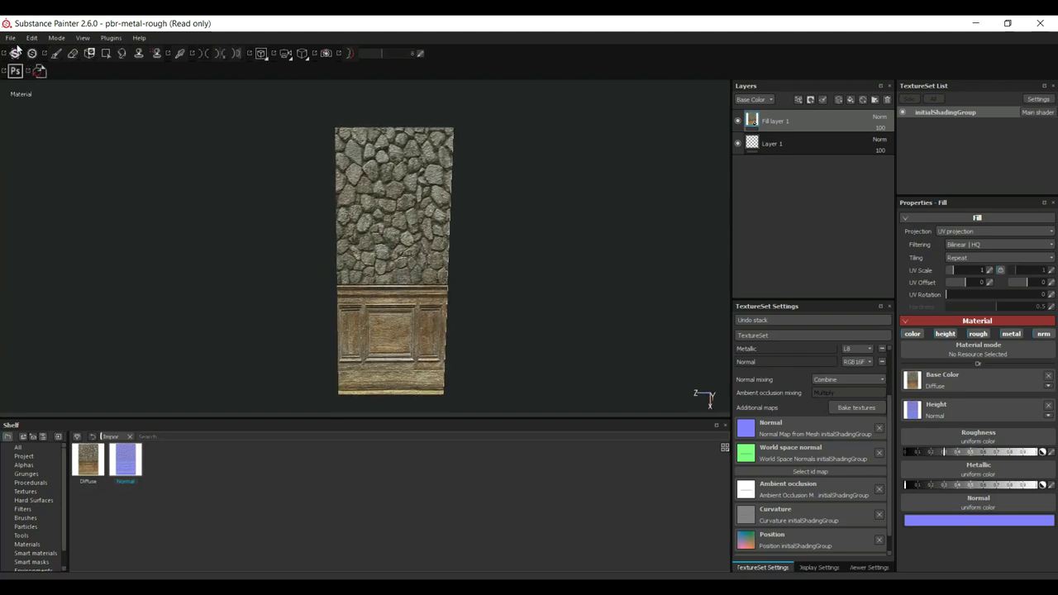
click(13, 39)
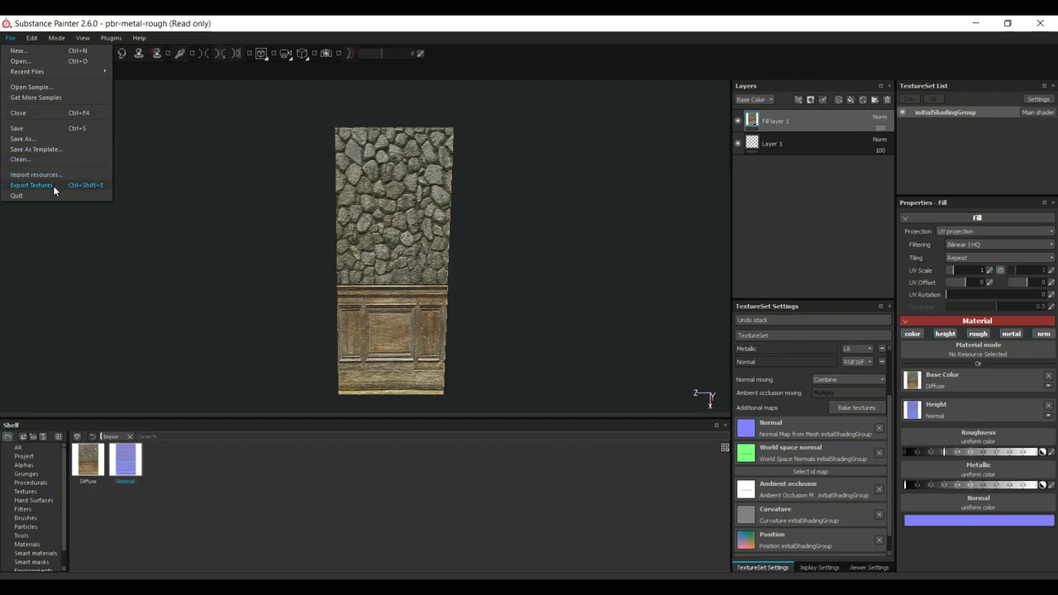
Add a new paint layer above the fill layer.
click(586, 326)
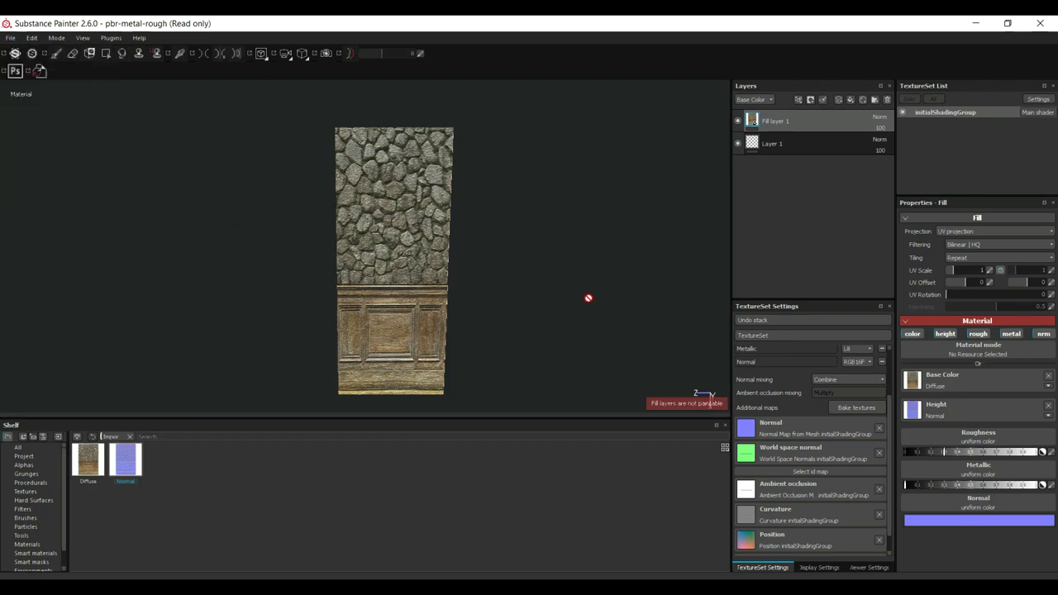
click(837, 99)
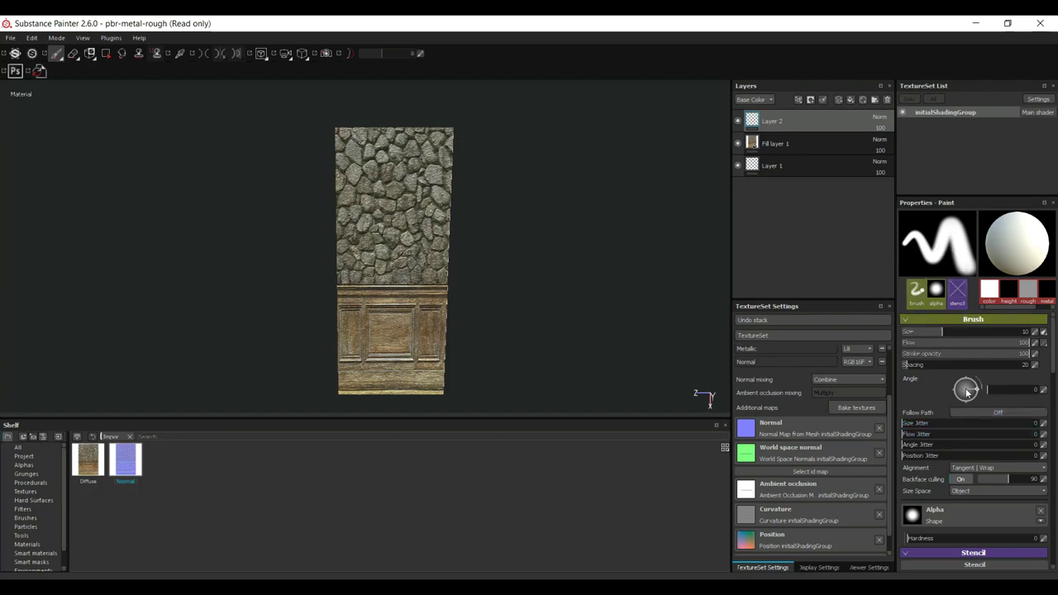
scroll(969, 369, down, 3)
scroll(969, 368, down, 3)
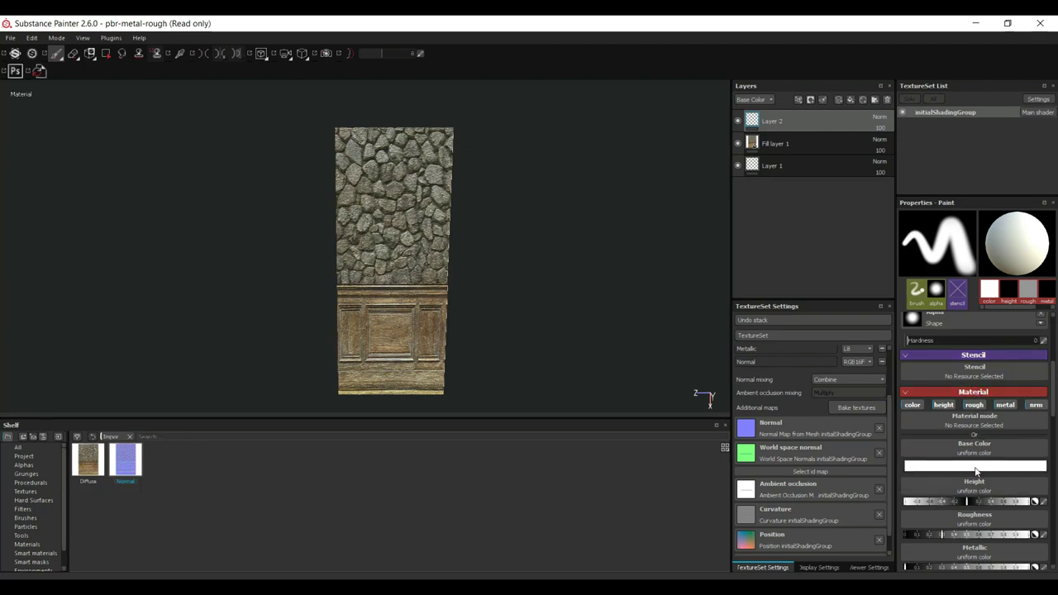
Set the paint base colour to black and use the Dirt 01 grunge as the brush alpha.
click(975, 467)
drag(933, 453, 893, 536)
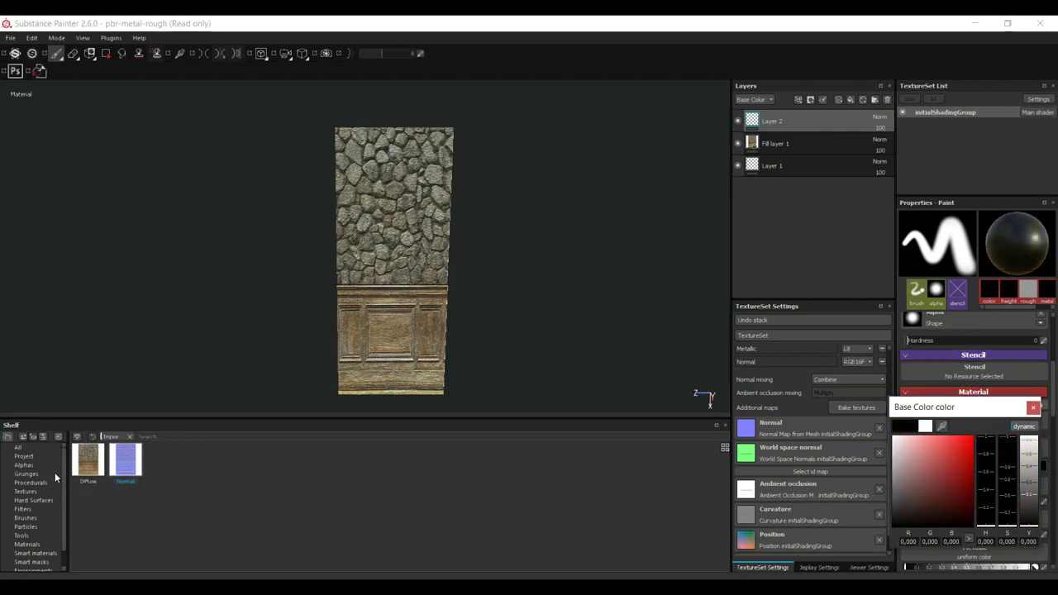
click(28, 475)
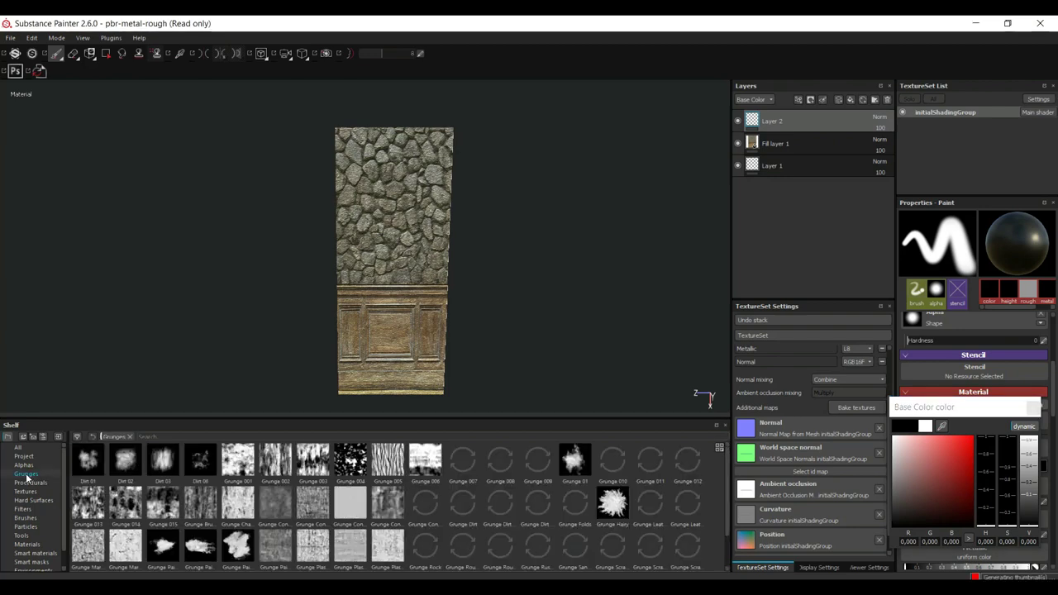
click(89, 466)
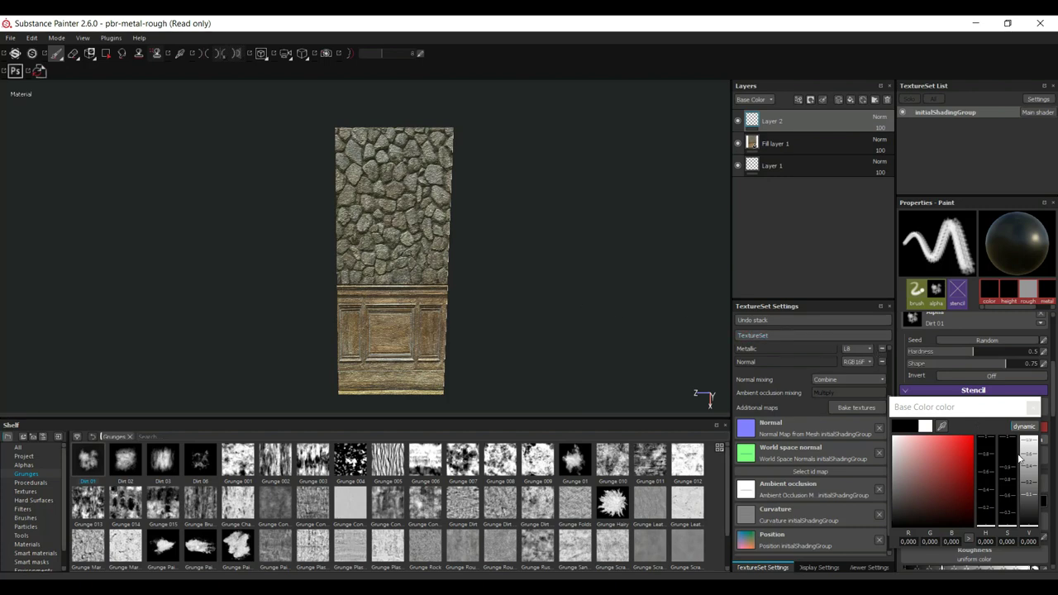
Set the brush size to 57.43 and flow to 20, undoing the test smudge on the stones.
click(1033, 409)
scroll(975, 372, up, 5)
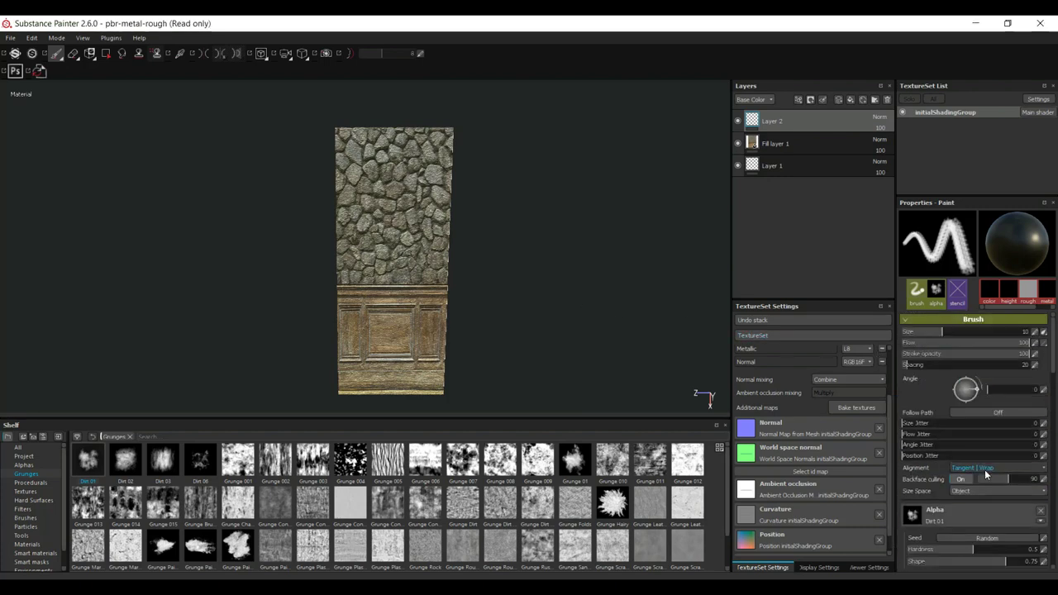
drag(944, 330, 981, 332)
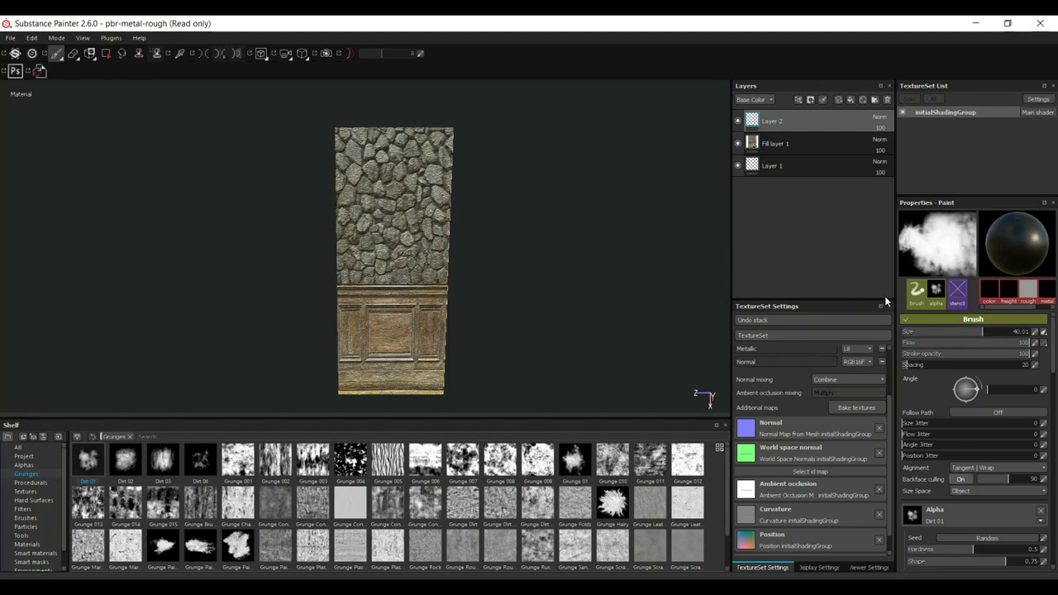
drag(982, 332, 998, 333)
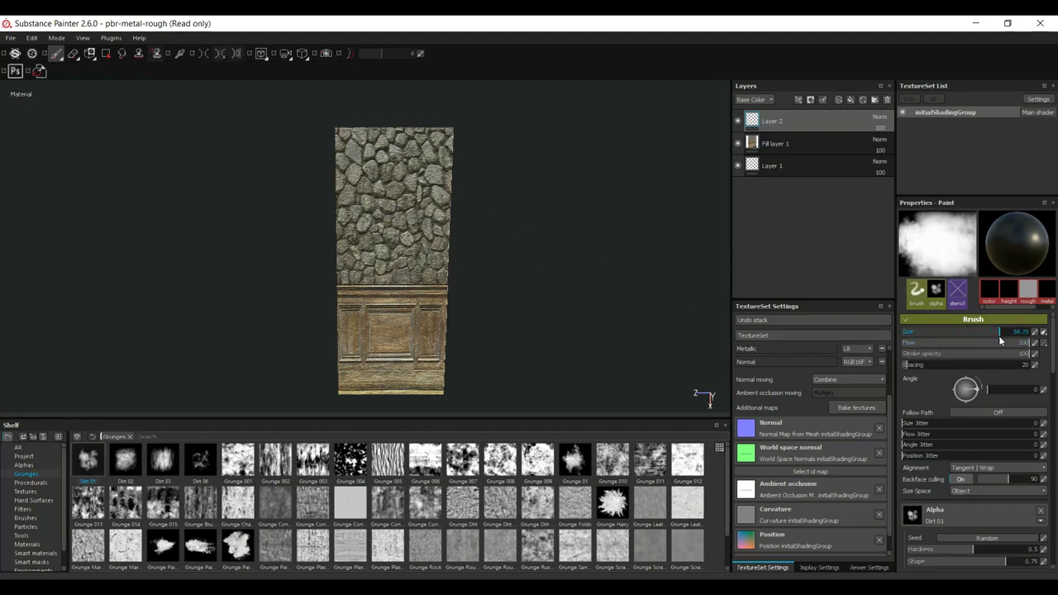
drag(398, 207, 411, 219)
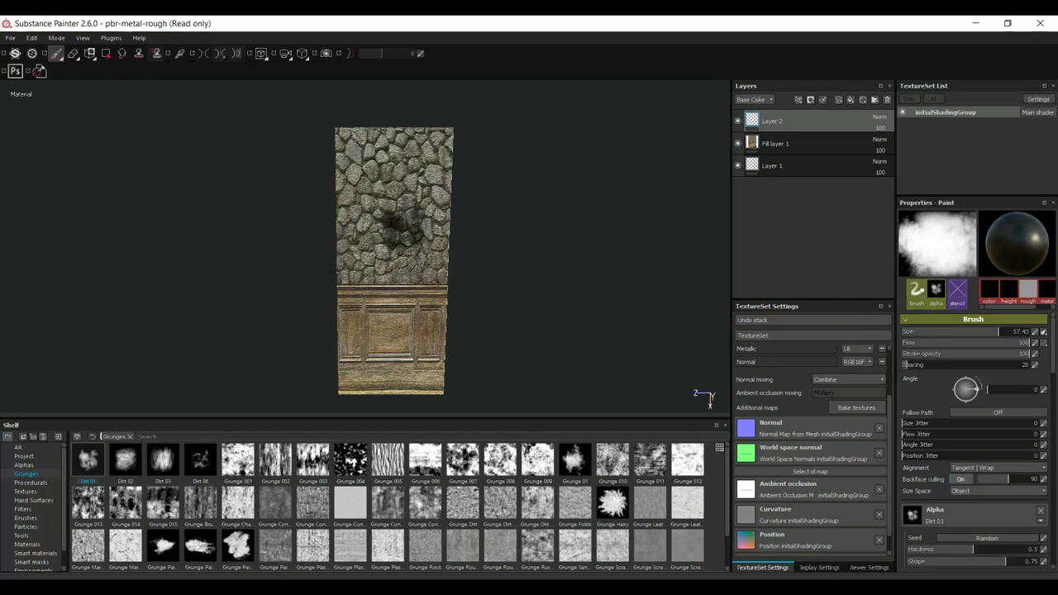
key(ctrl+z)
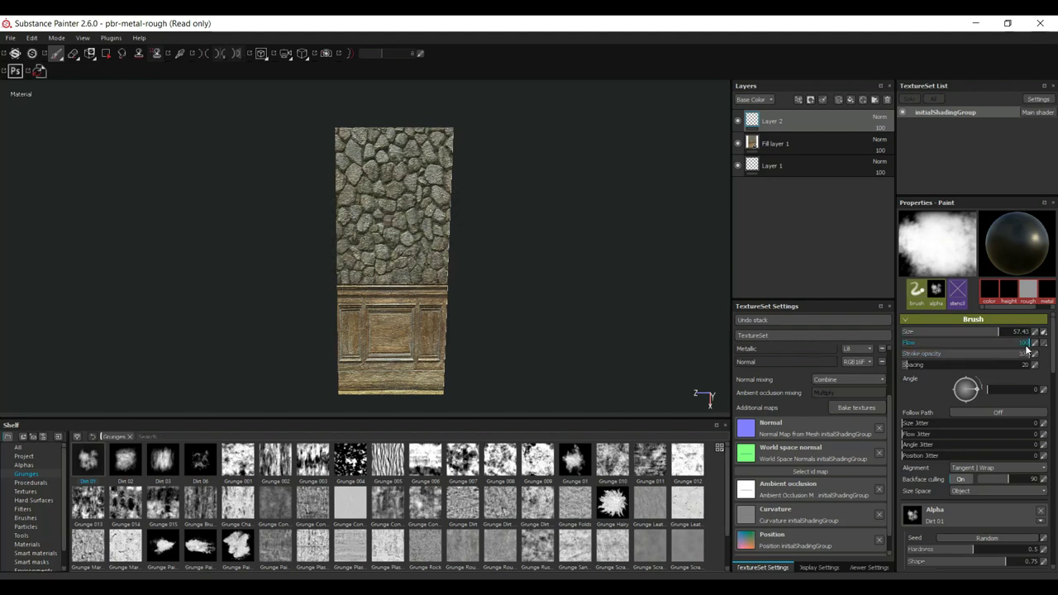
drag(1011, 345, 926, 352)
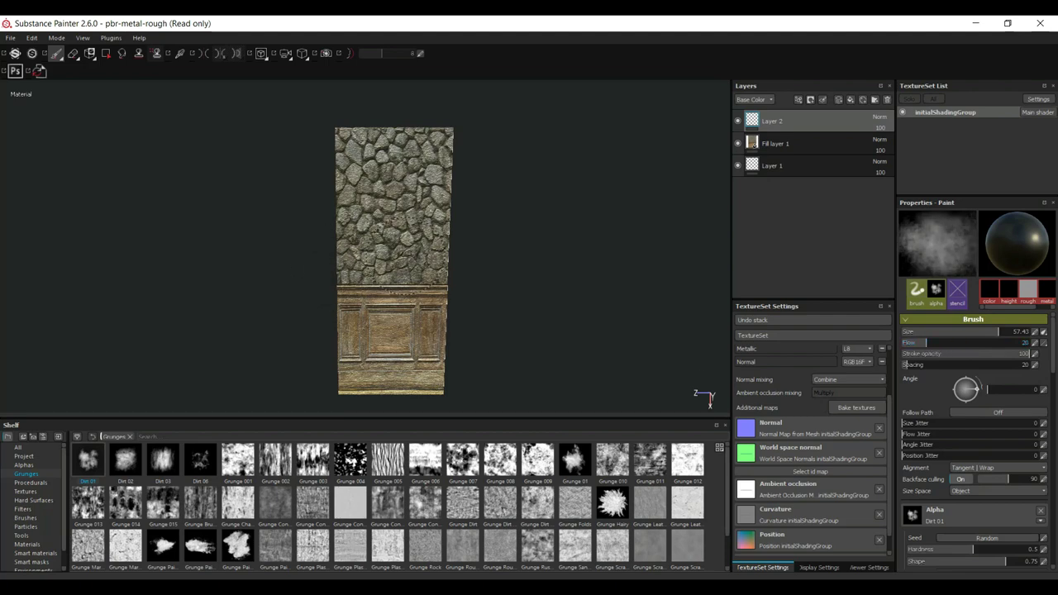
Paint faint dark dirt over the wooden panel and orbit to check the result.
scroll(438, 273, up, 5)
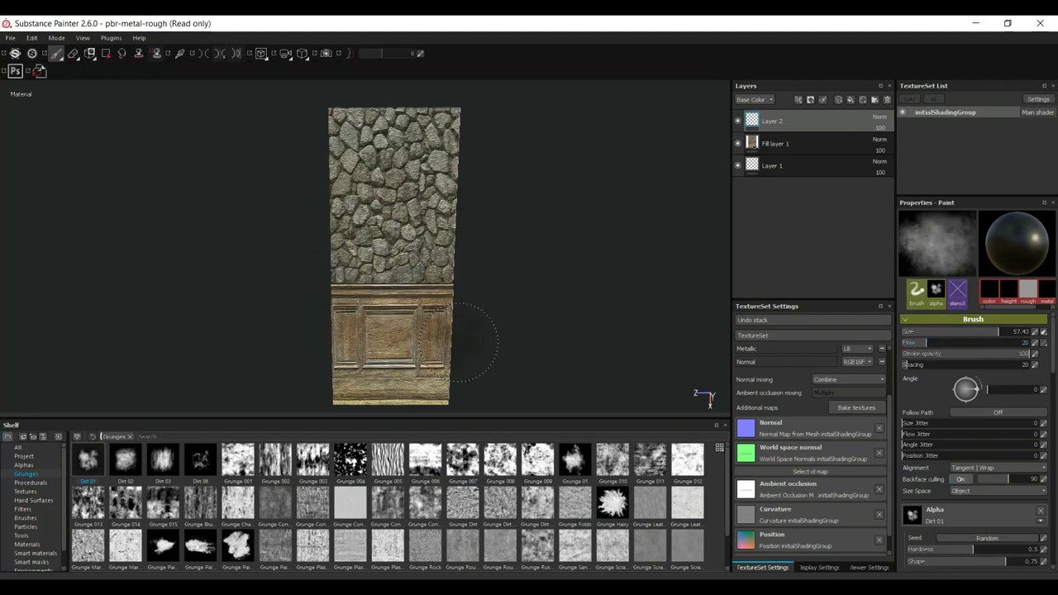
scroll(467, 329, down, 4)
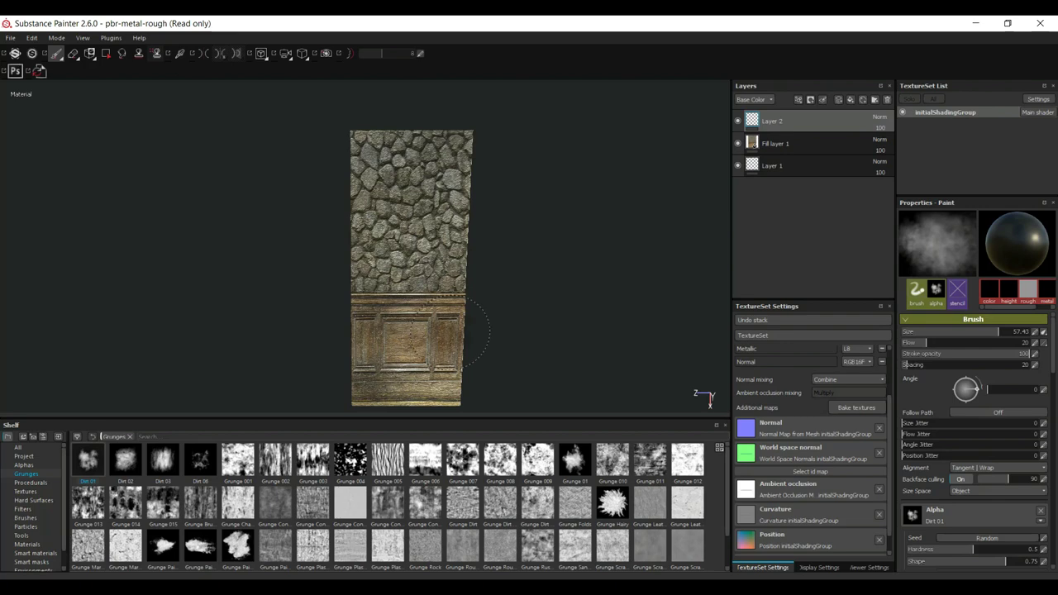
mouse_move(463, 339)
mouse_down()
mouse_move(438, 334)
mouse_move(451, 314)
mouse_move(421, 305)
mouse_move(446, 314)
mouse_up()
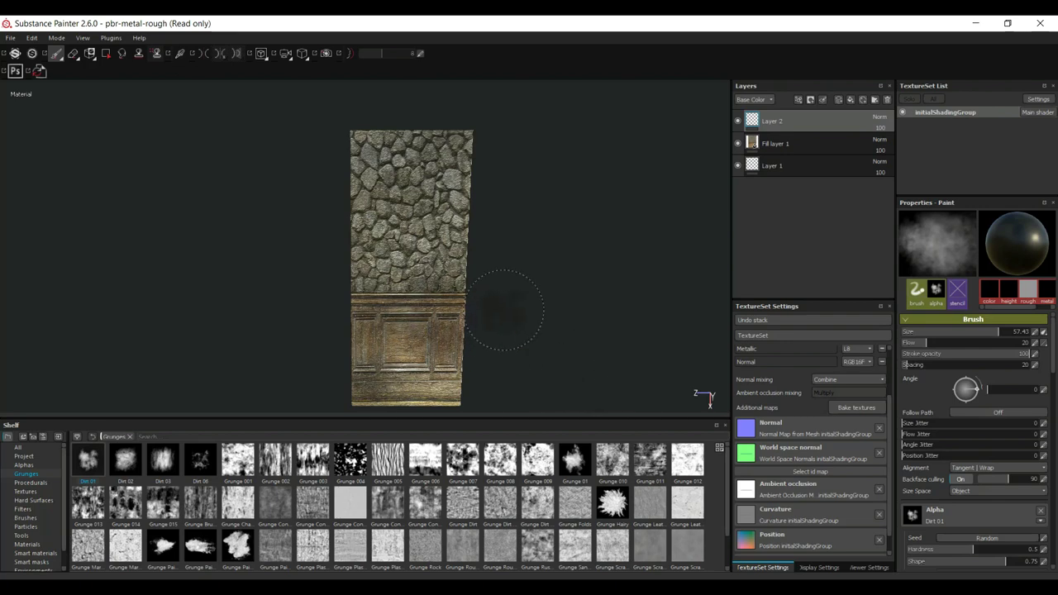
scroll(508, 312, up, 3)
alt+drag(496, 307, 542, 300)
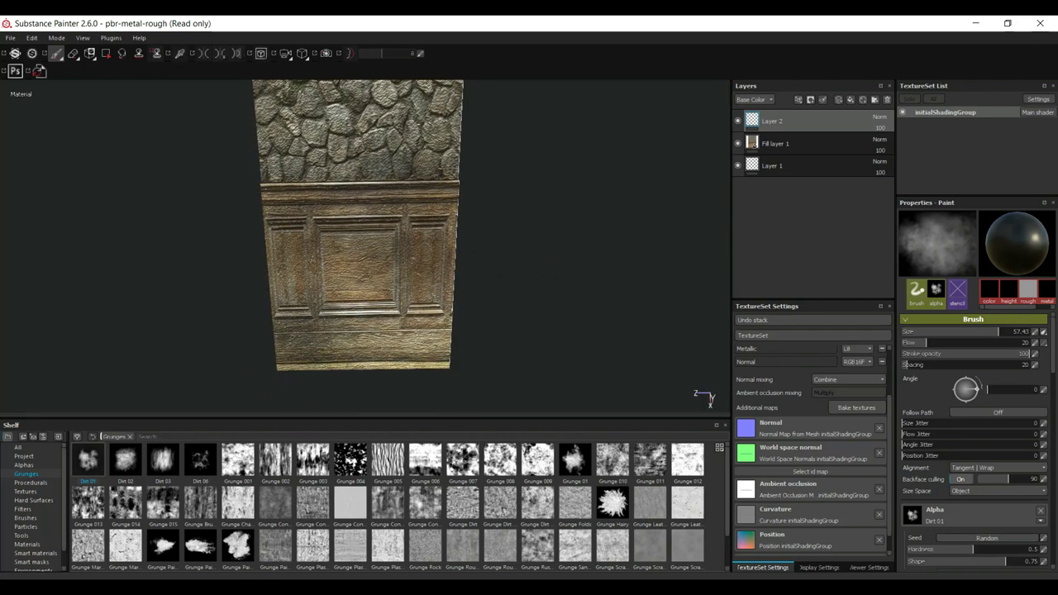
alt+middle_drag(515, 279, 561, 410)
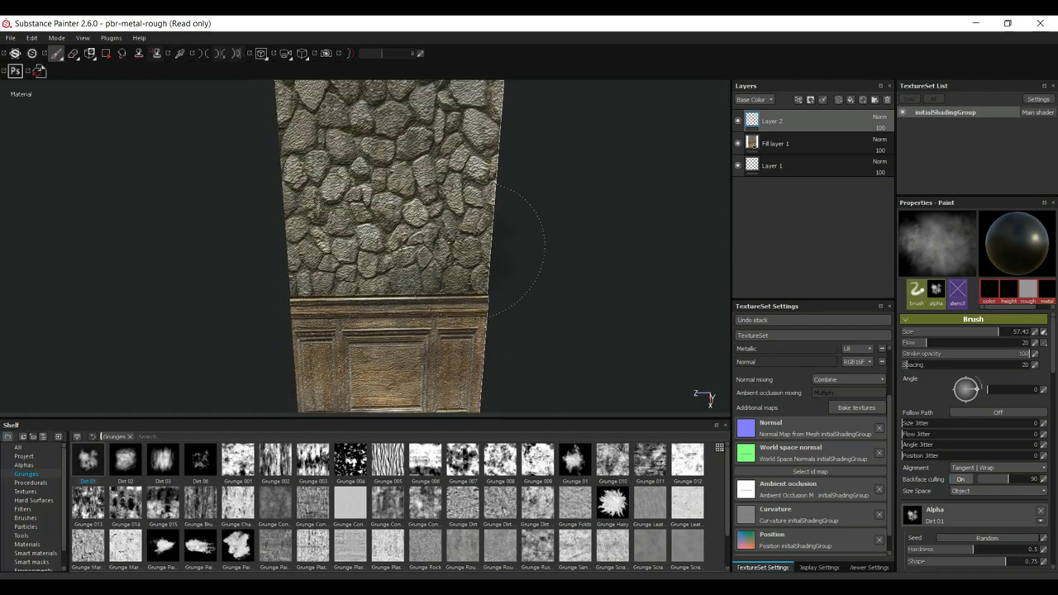
scroll(539, 260, down, 5)
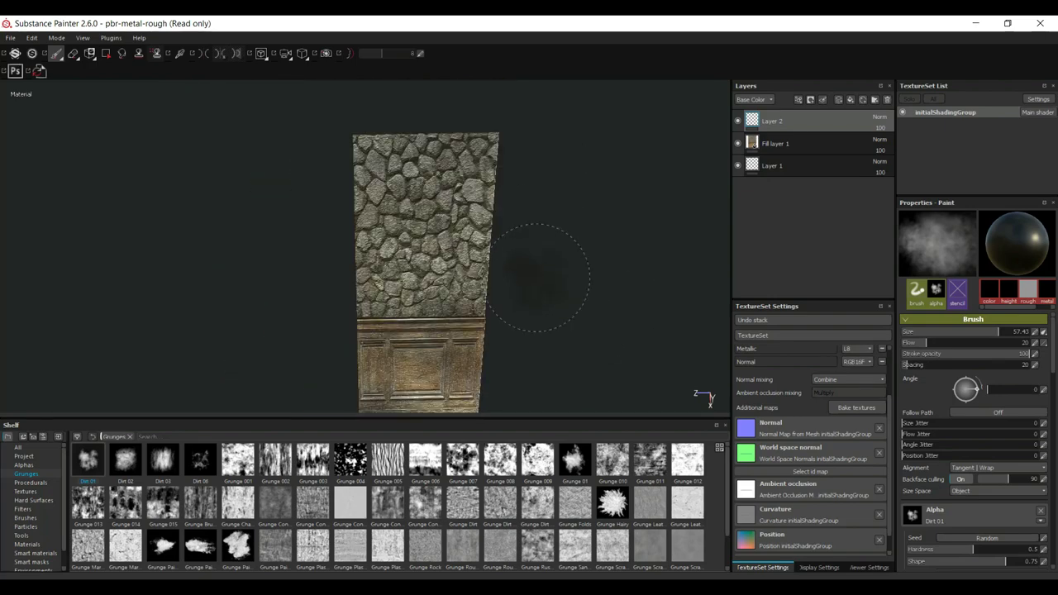